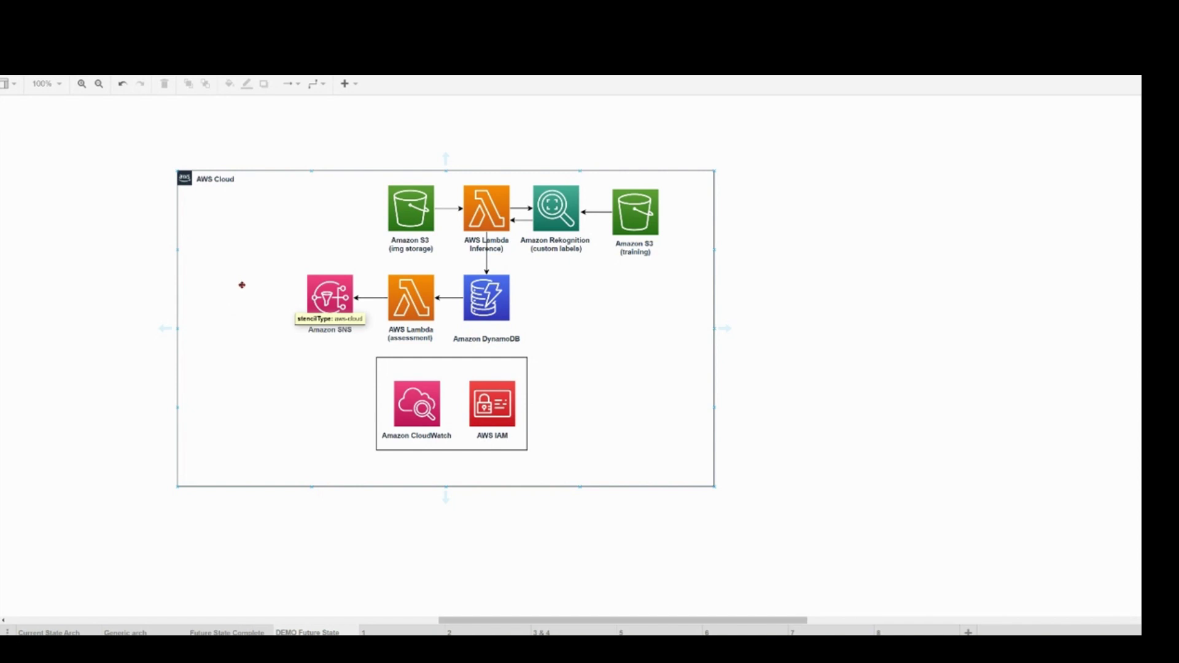
- Deselect the AWS Cloud group on the draw.io canvas to finish with the diagram
left_click(95, 287)
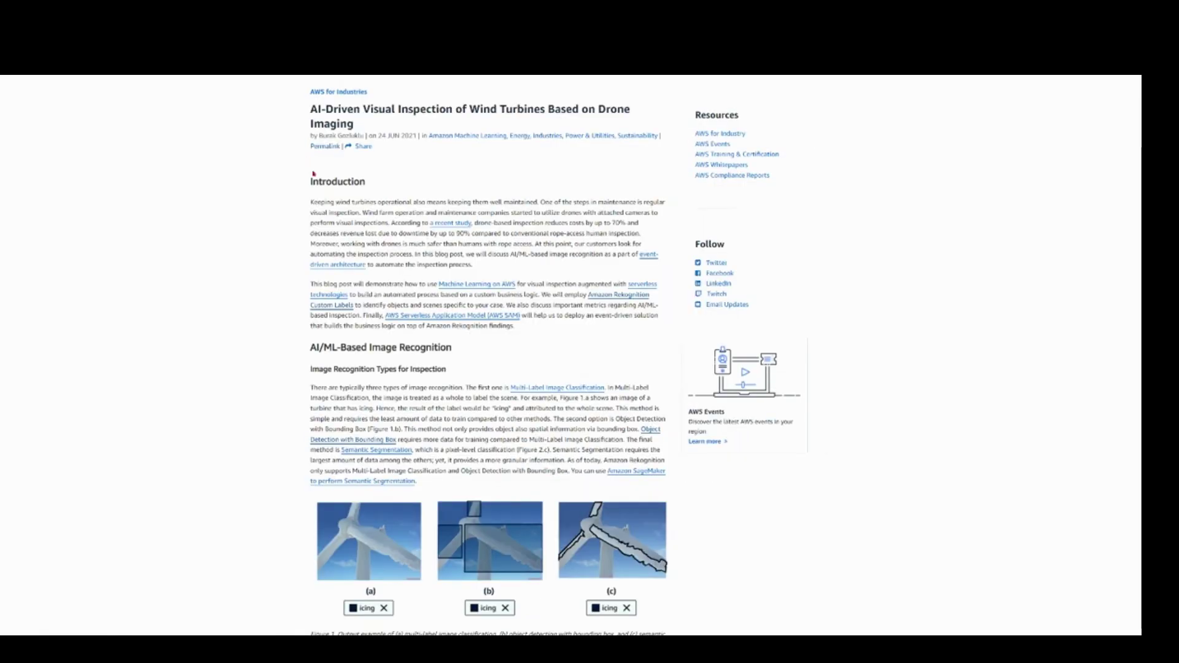
- Read down the wind-turbine inspection blog post toward its SAM deployment diagram
double_click(329, 136)
scroll(315, 363, "down", 20)
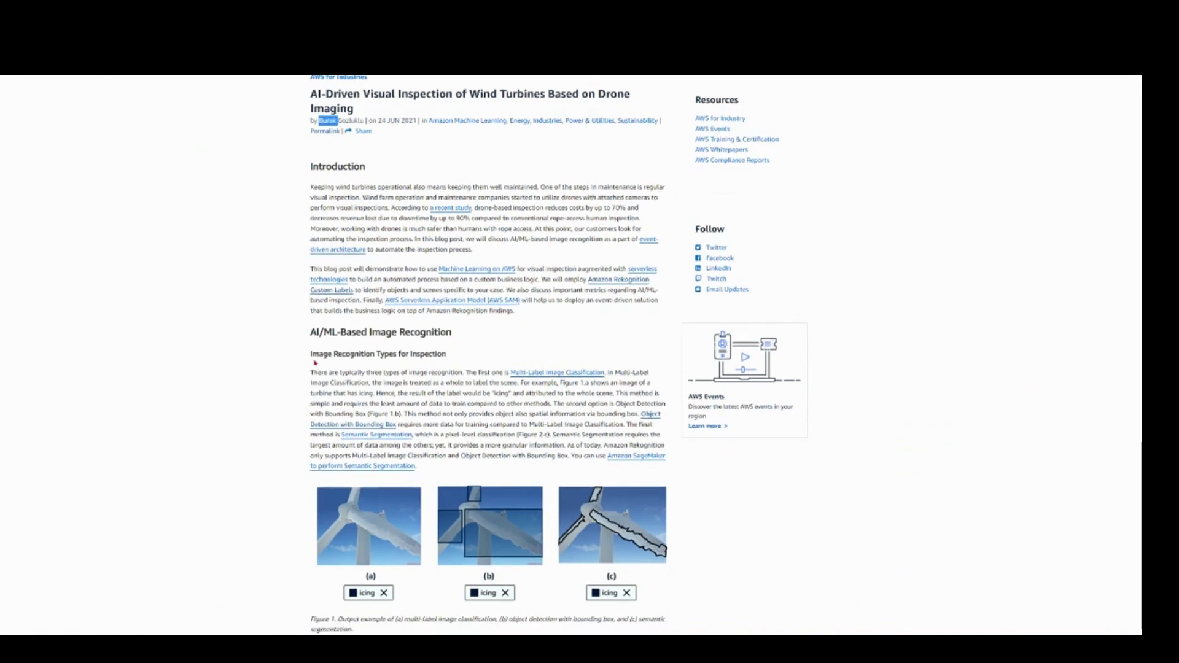
scroll(315, 363, "down", 2)
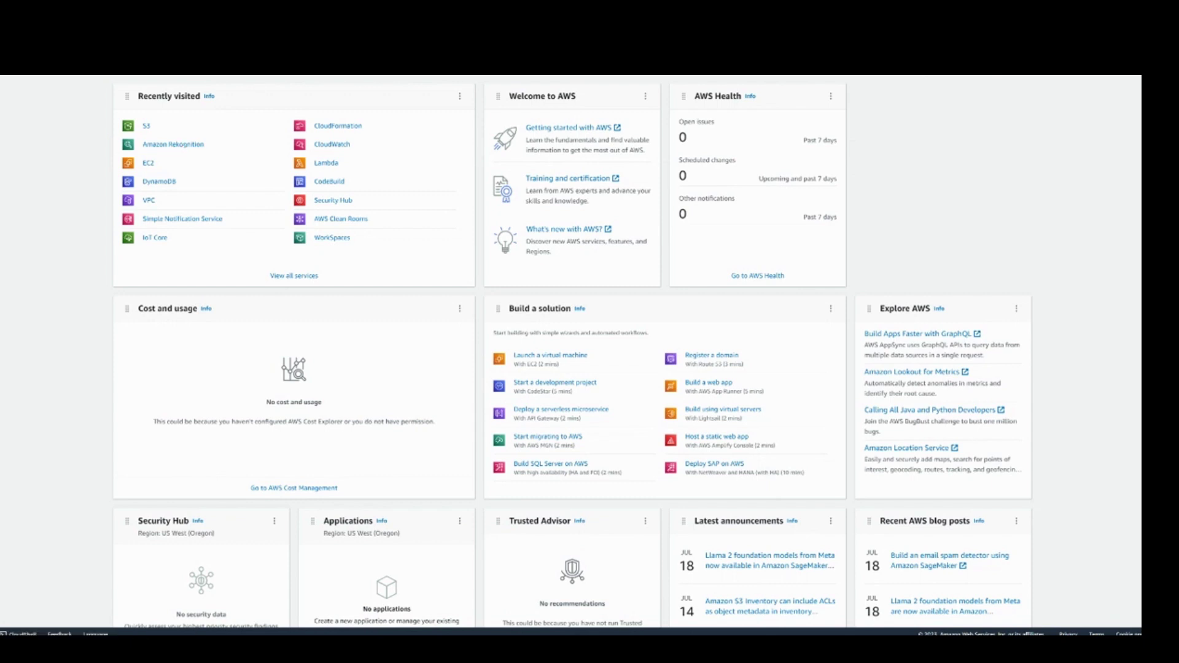
- Open Amazon Rekognition Custom Labels and view its Projects list showing turbineBladeModel
type("rekognition")
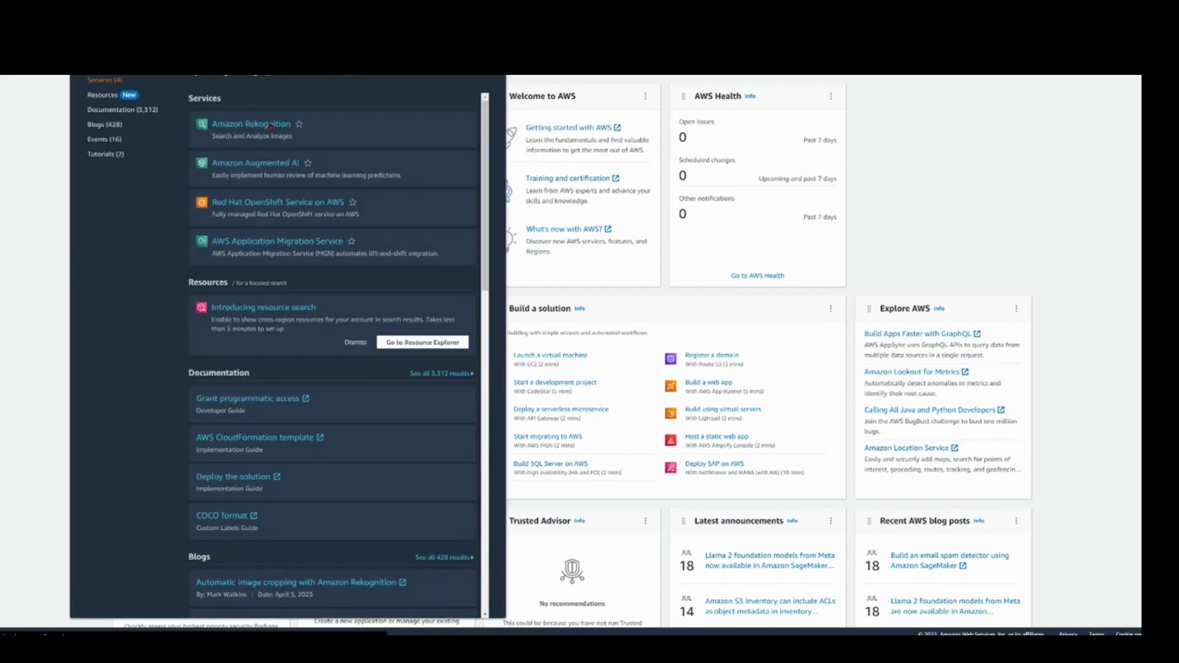
left_click(270, 125)
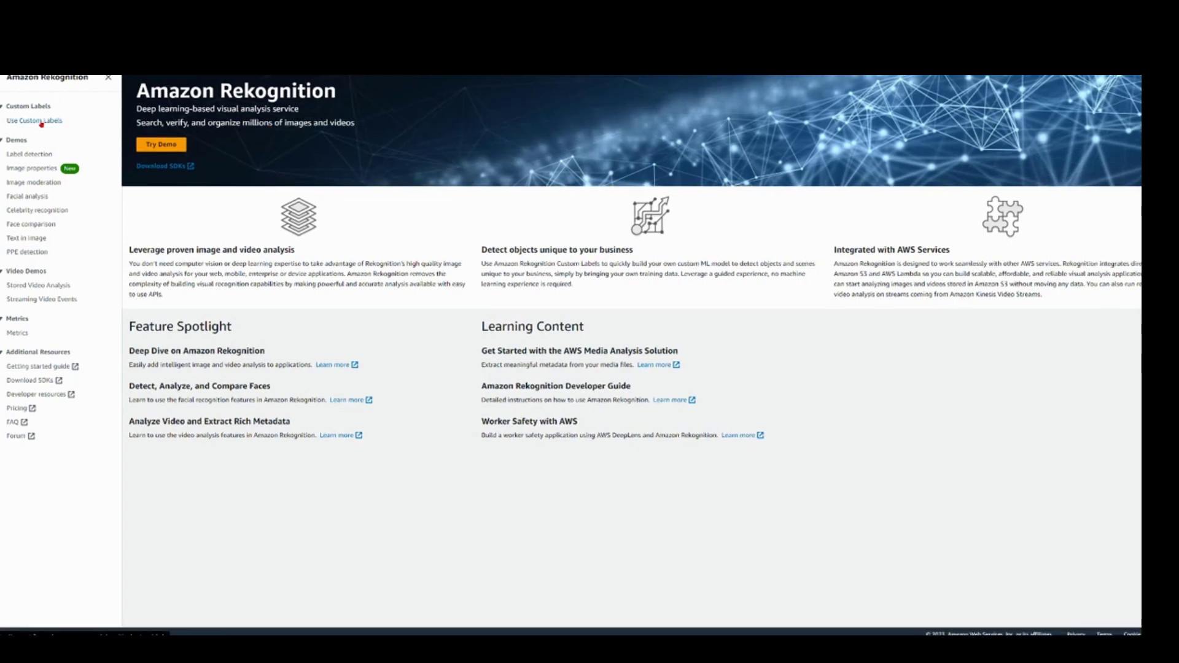
left_click(42, 123)
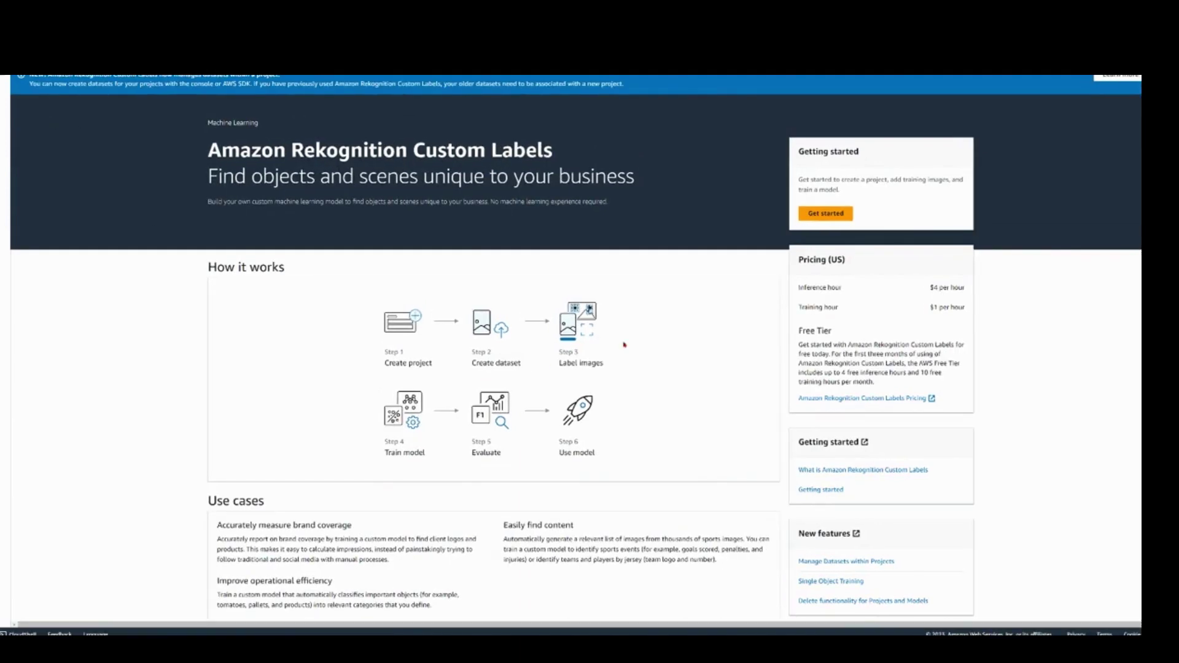
left_click(799, 211)
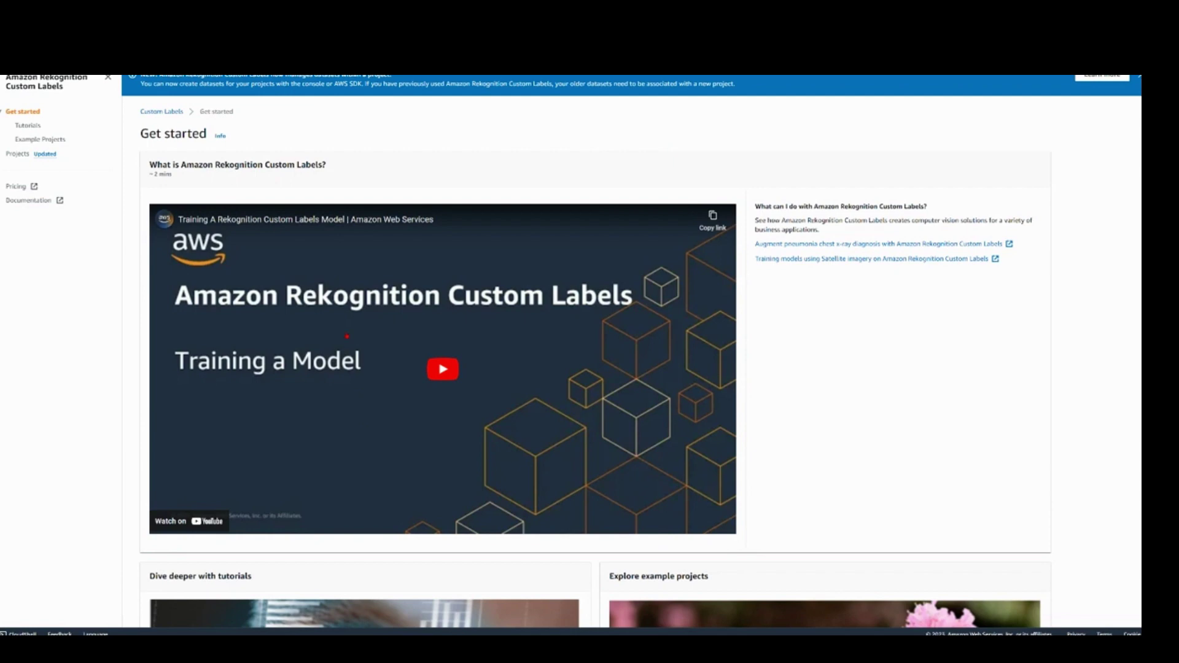
scroll(346, 335, "down", 4)
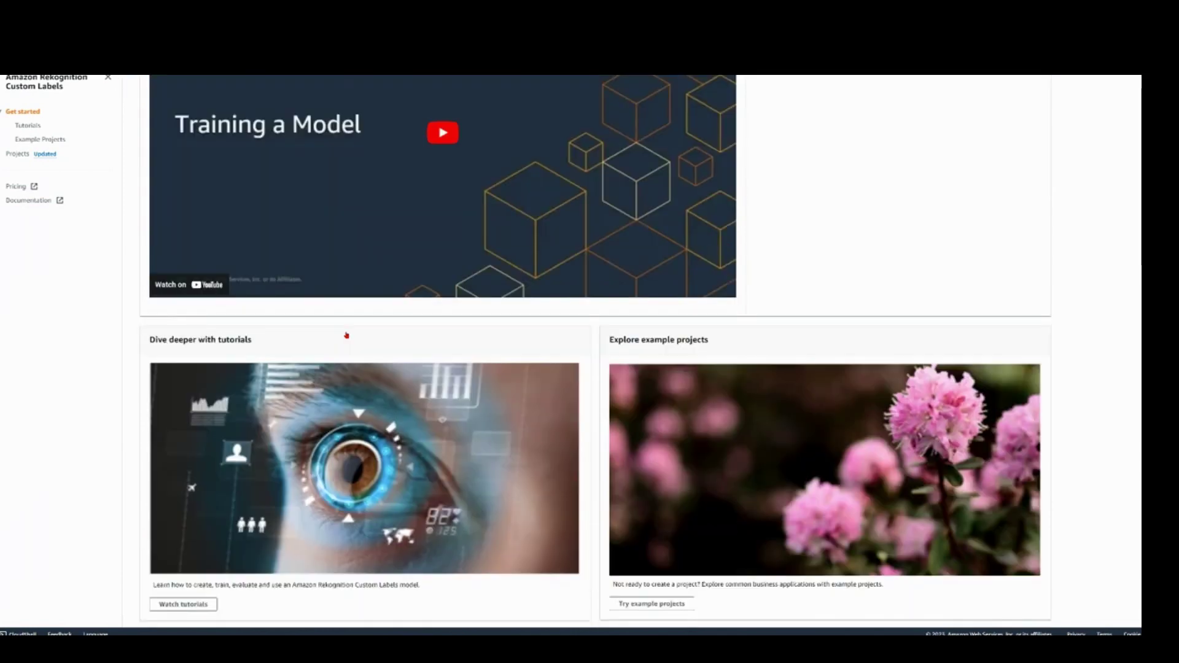
left_click(18, 153)
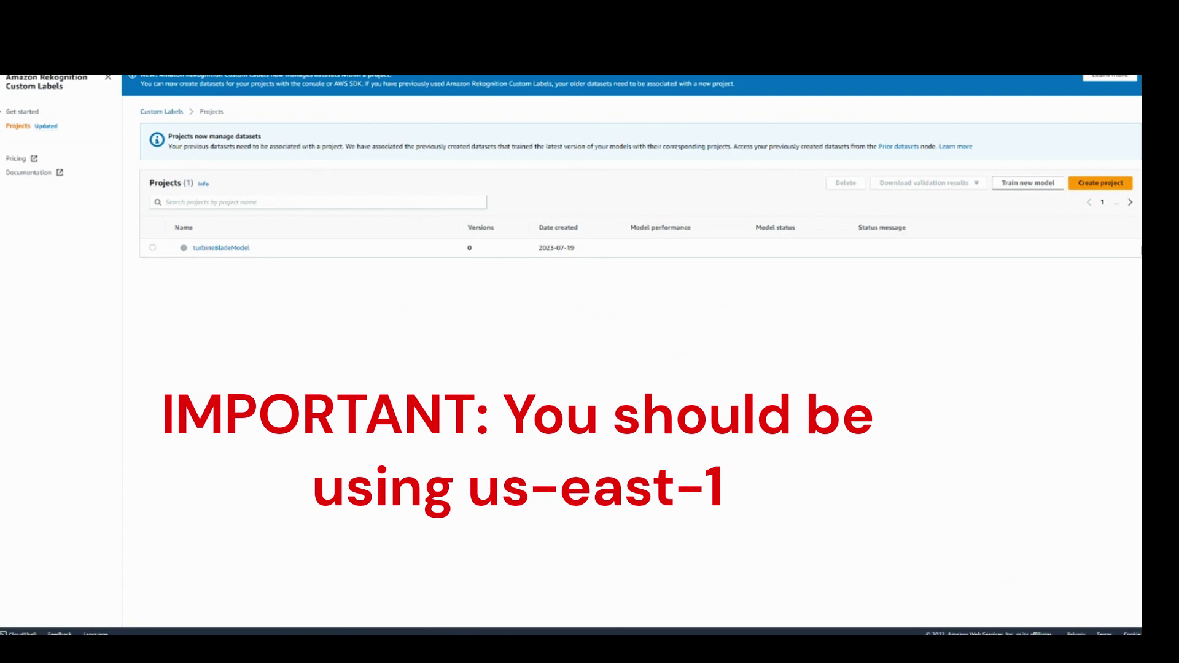
- Change the console region to Asia Pacific (Mumbai) ap-south-1
left_click(1009, 57)
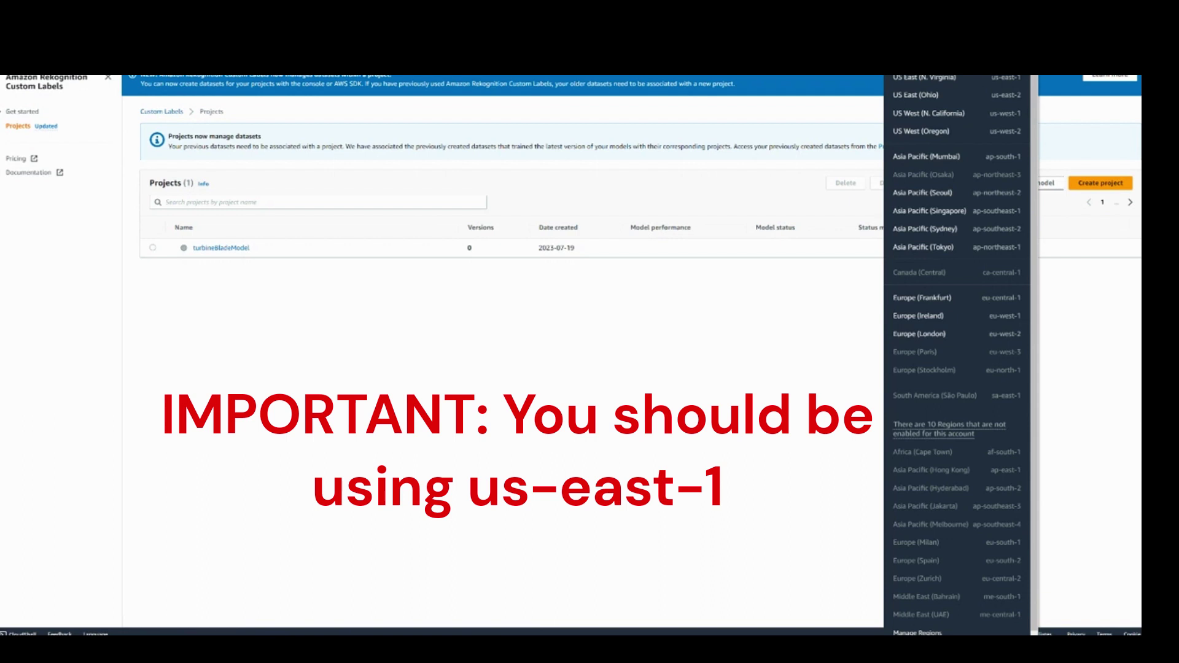
left_click(912, 157)
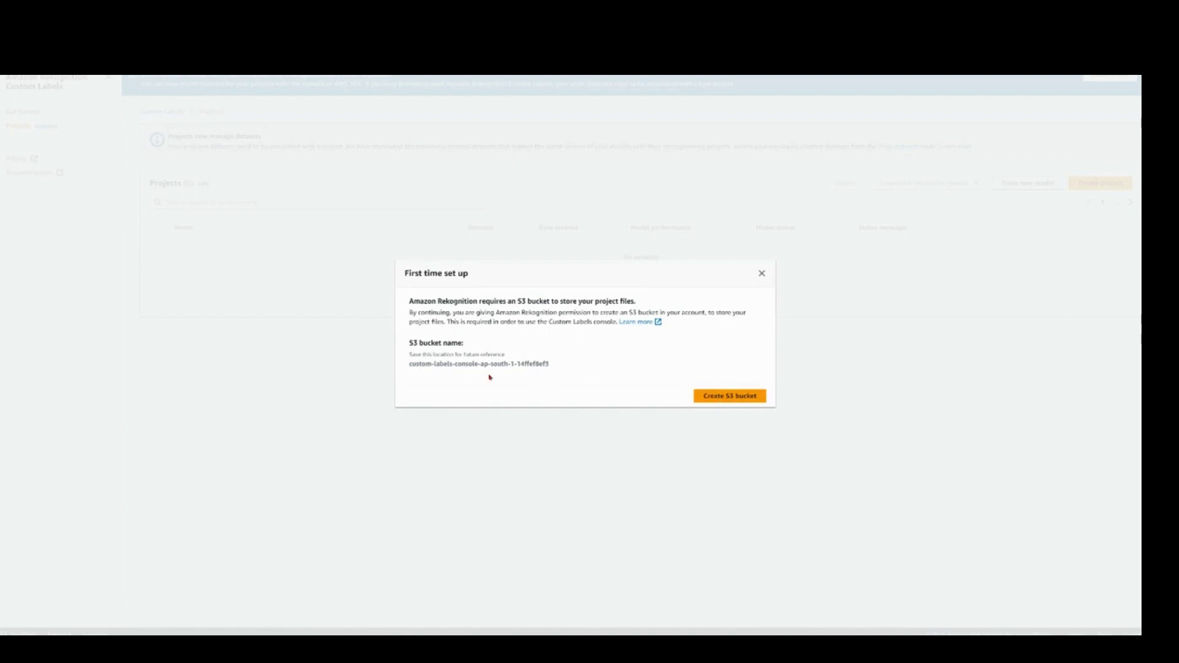
- Accept Rekognition's proposed storage bucket, then create the Custom Labels project 'turbineBladeModel'
left_click(725, 400)
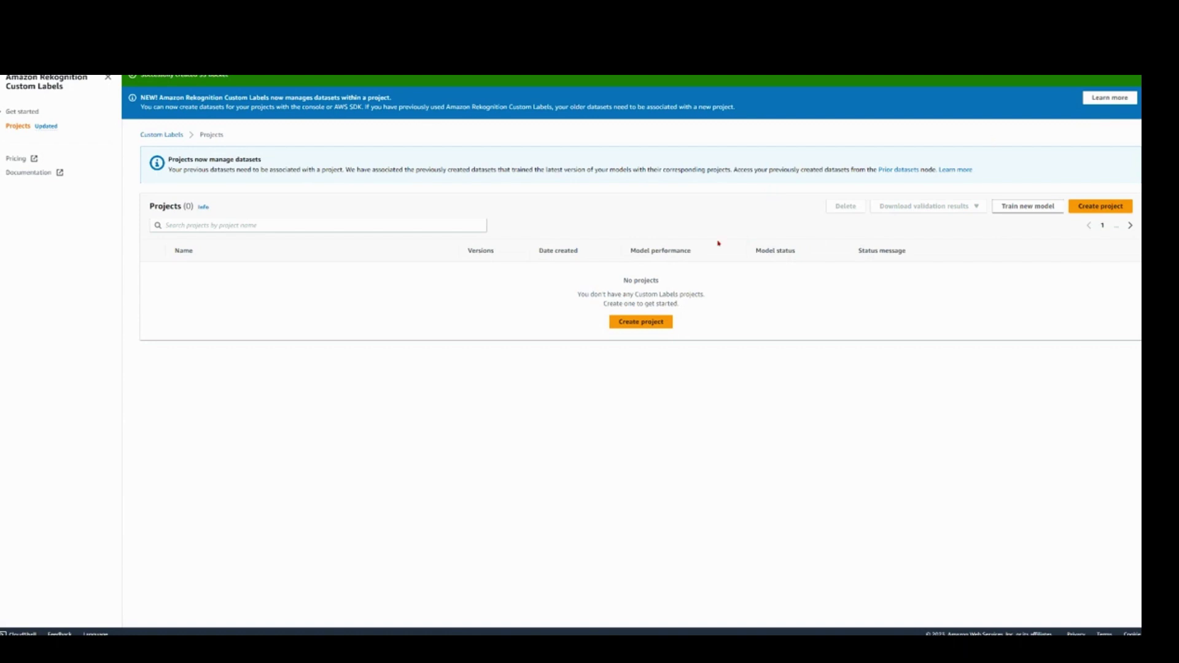
left_click(632, 324)
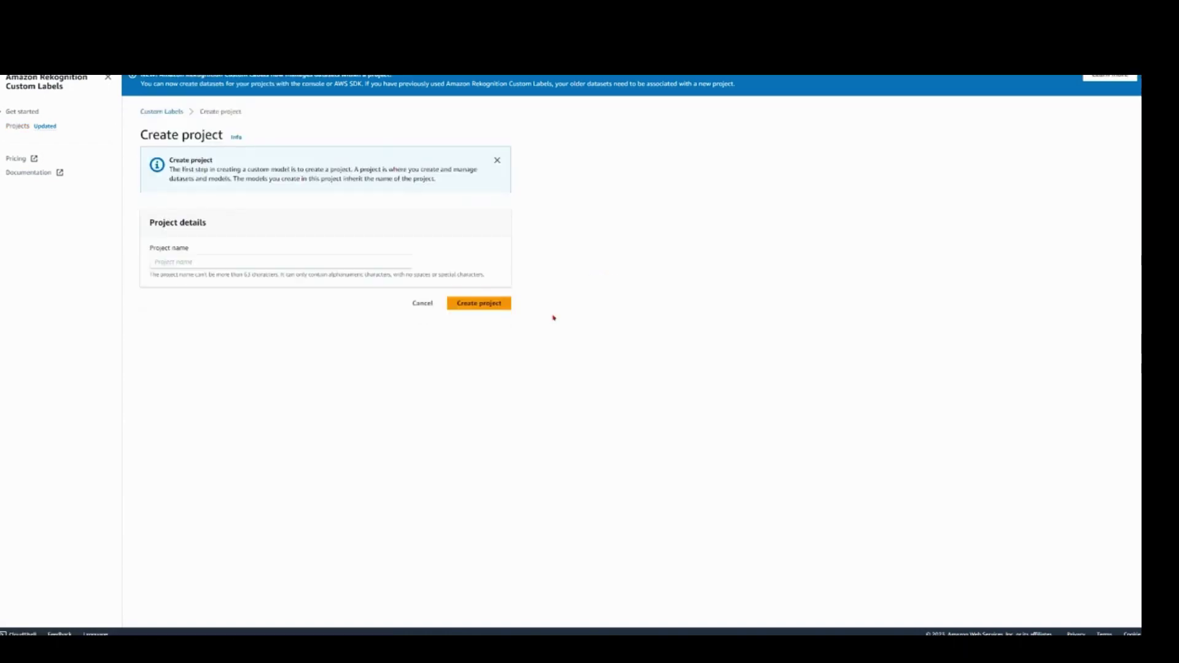
left_click(369, 262)
type("turbineBladeModel")
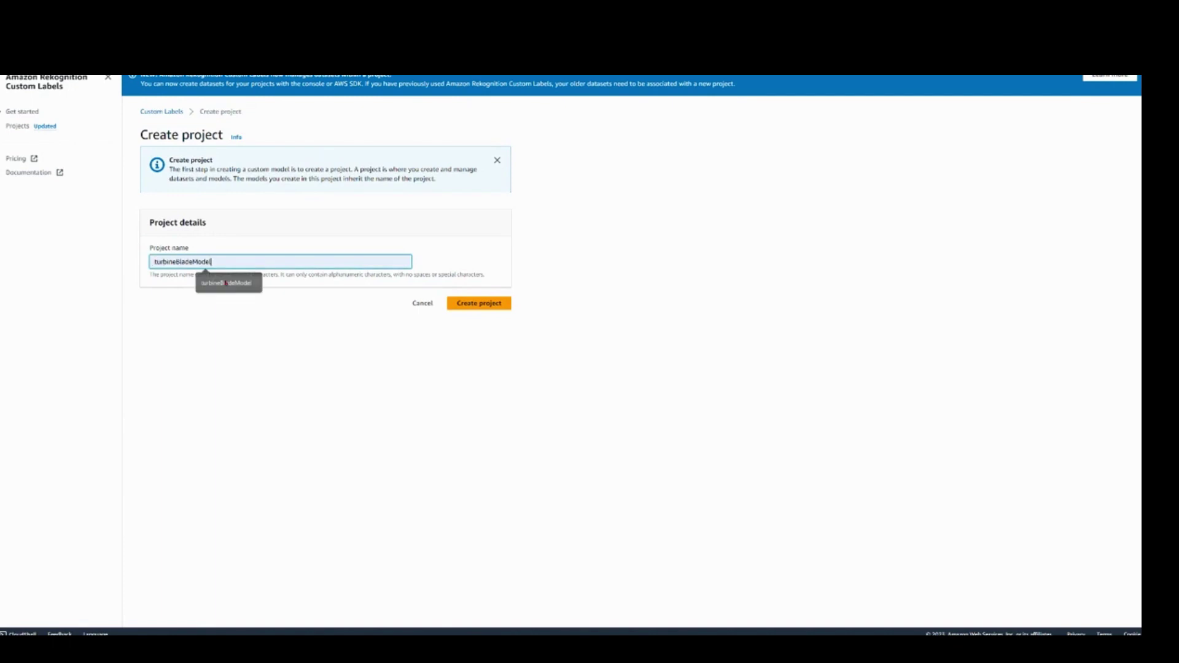
left_click(474, 304)
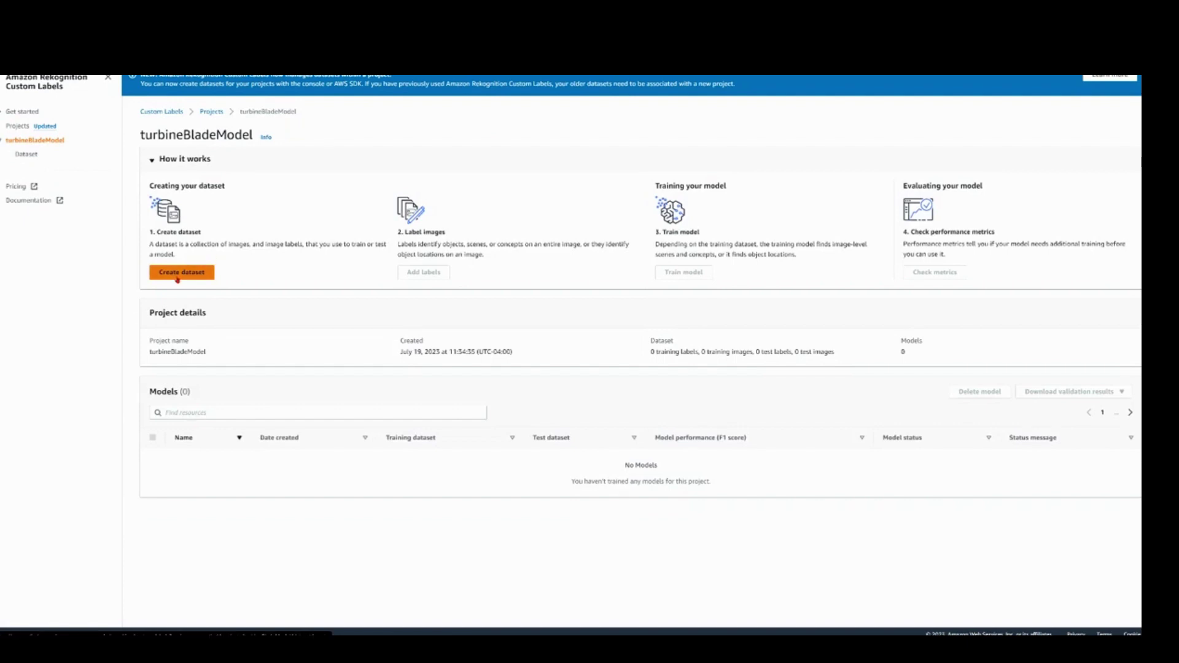
- Start a single dataset for turbineBladeModel, importing its images from an S3 bucket
left_click(177, 274)
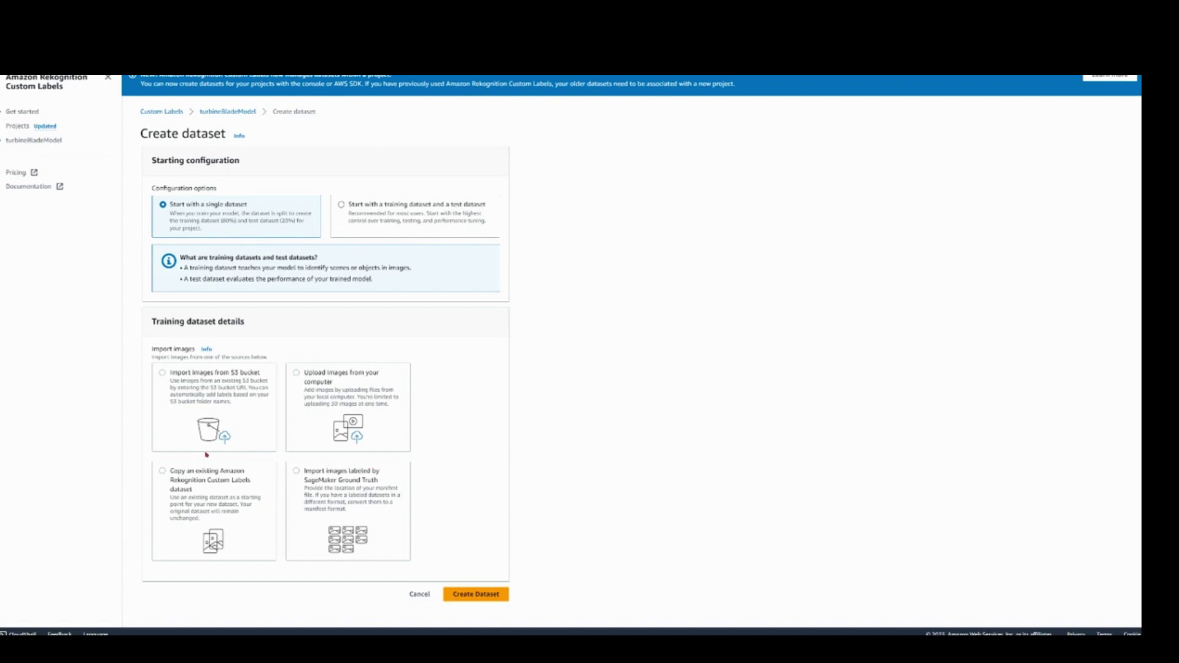
left_click(172, 385)
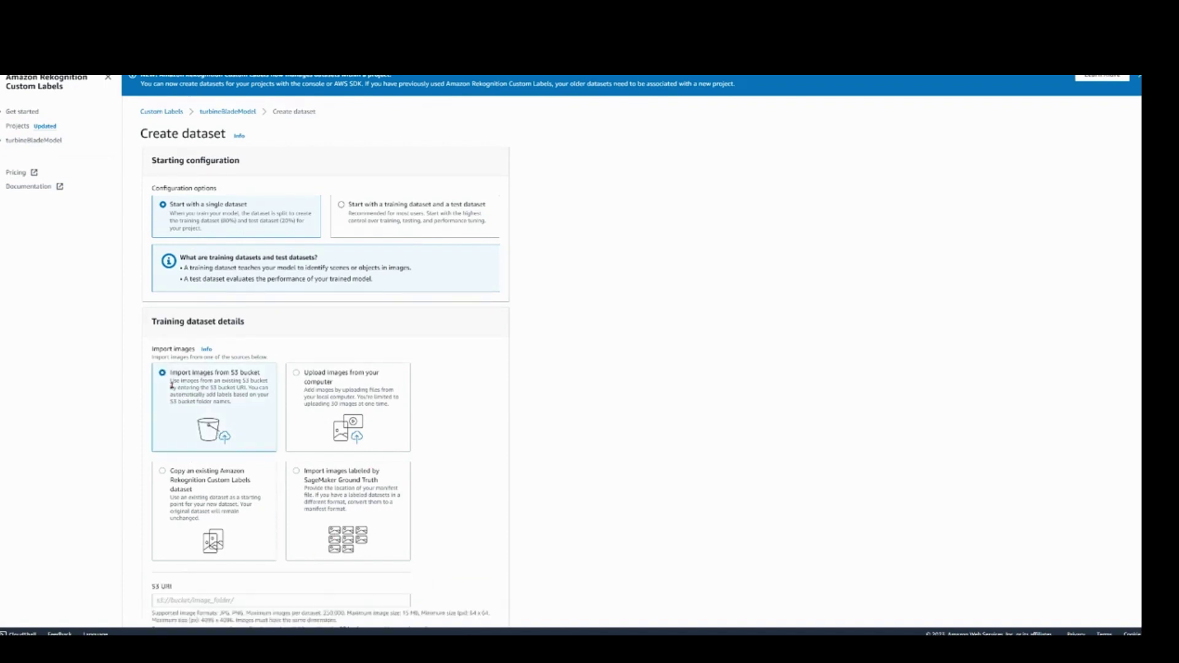
scroll(198, 390, "down", 3)
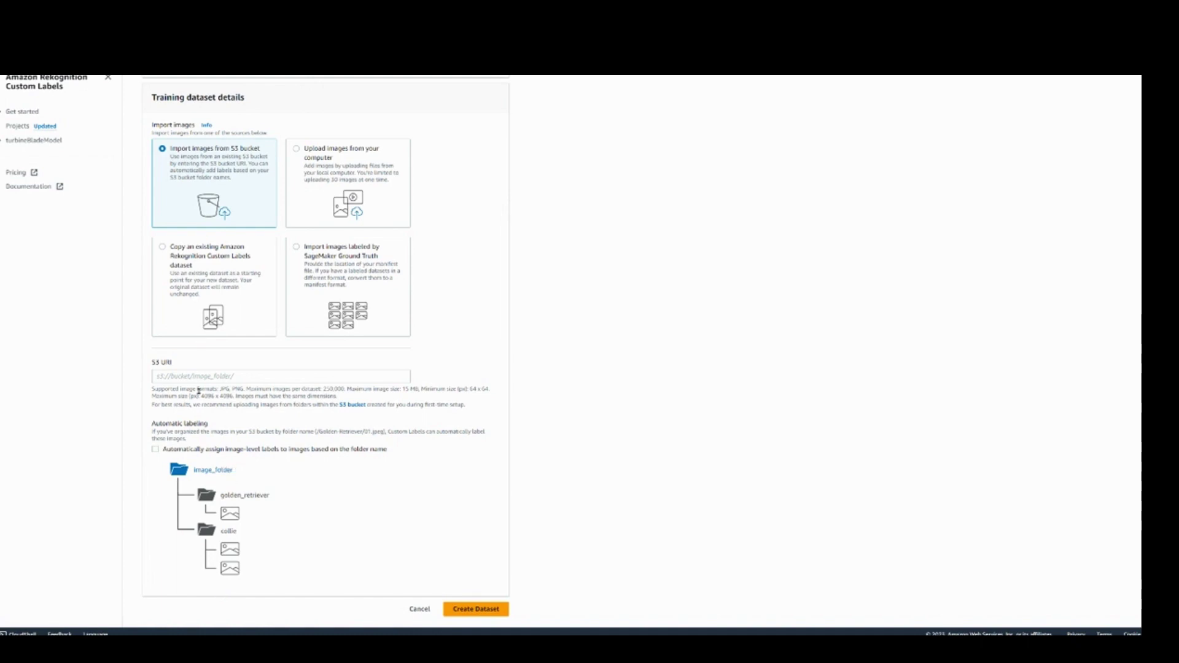
scroll(200, 380, "up", 3)
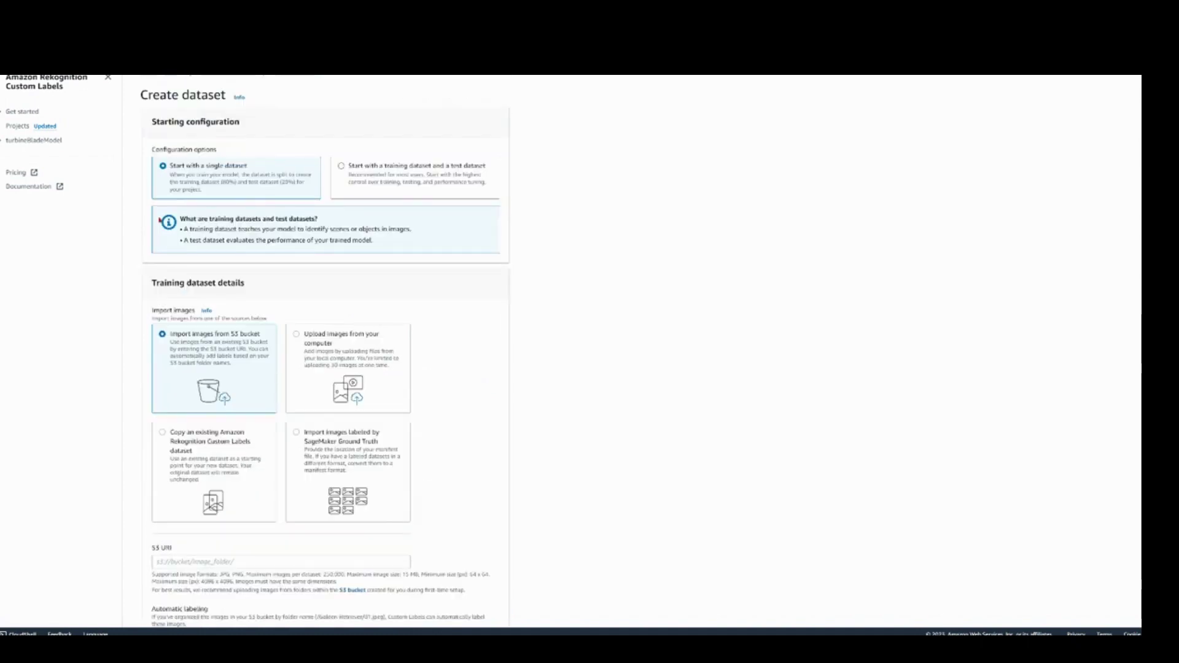
scroll(159, 219, "up", 1)
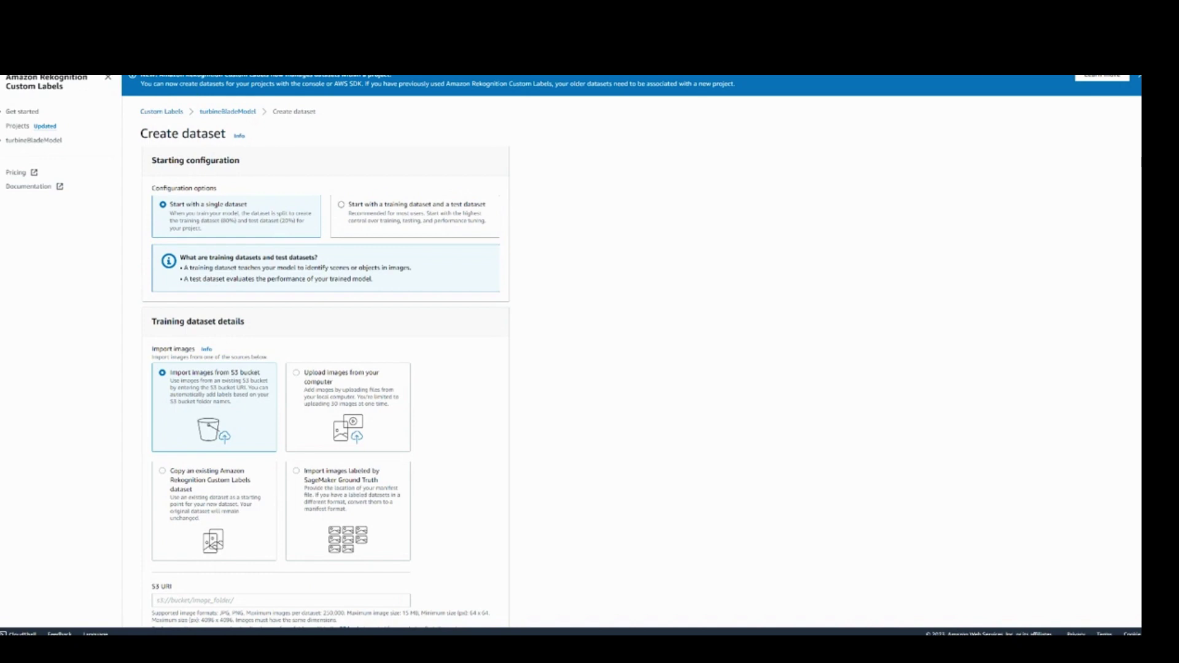
- Open the S3 Buckets list in a new browser tab via the 's3' search result
type("s3")
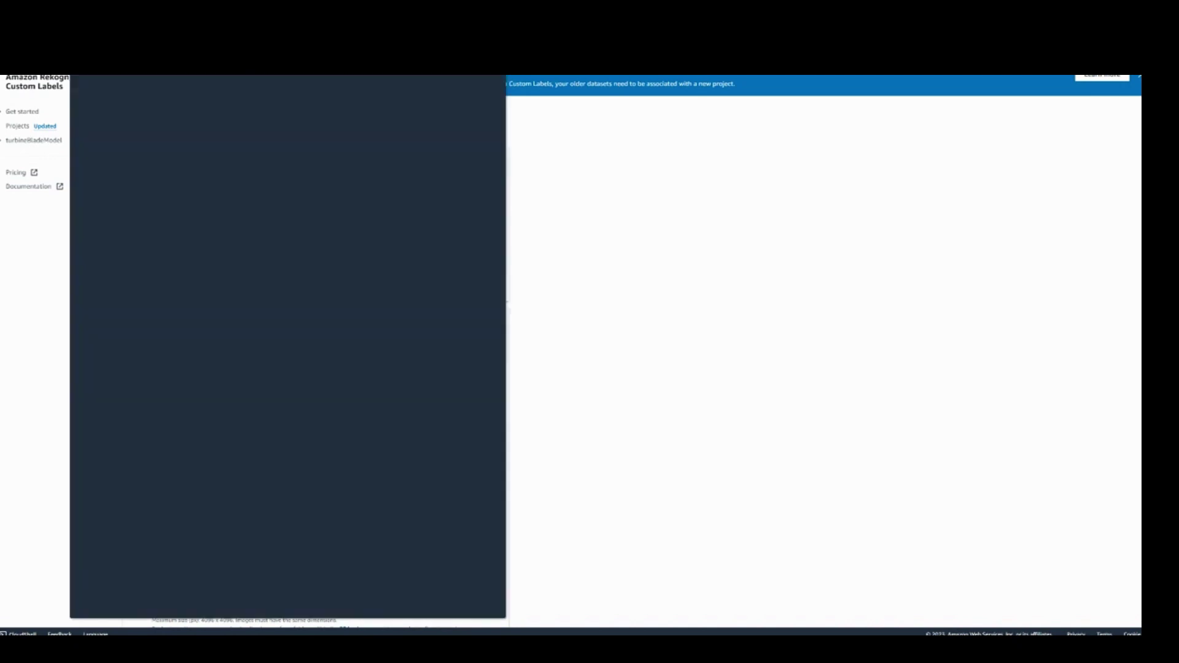
right_click(215, 147)
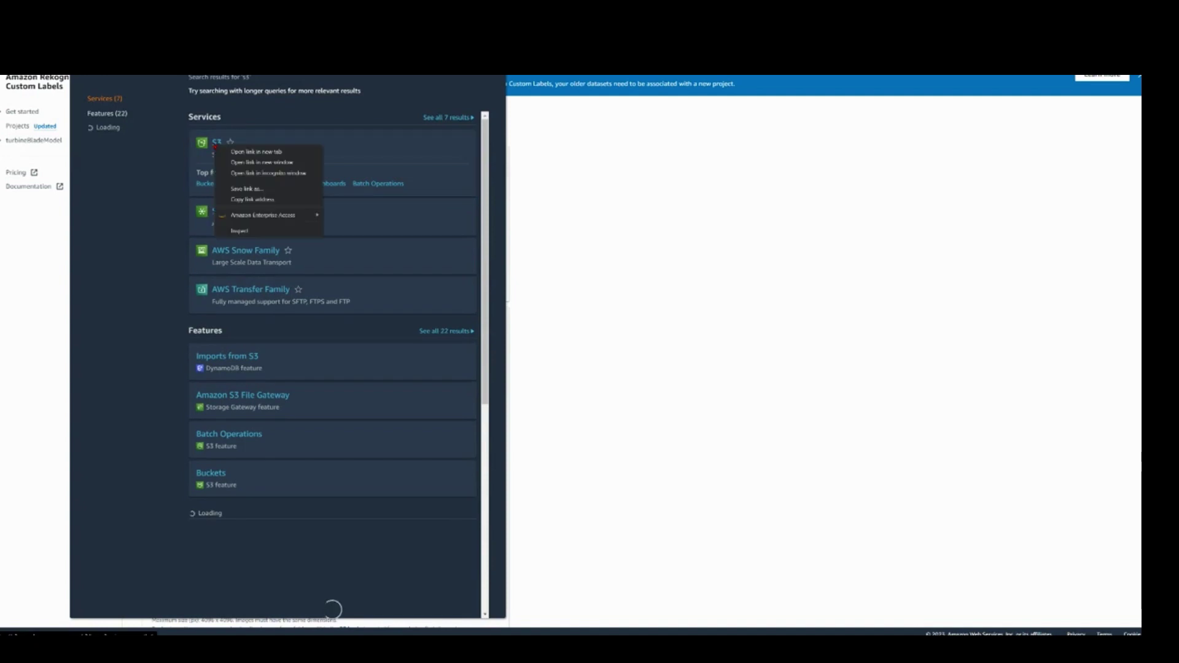
left_click(245, 150)
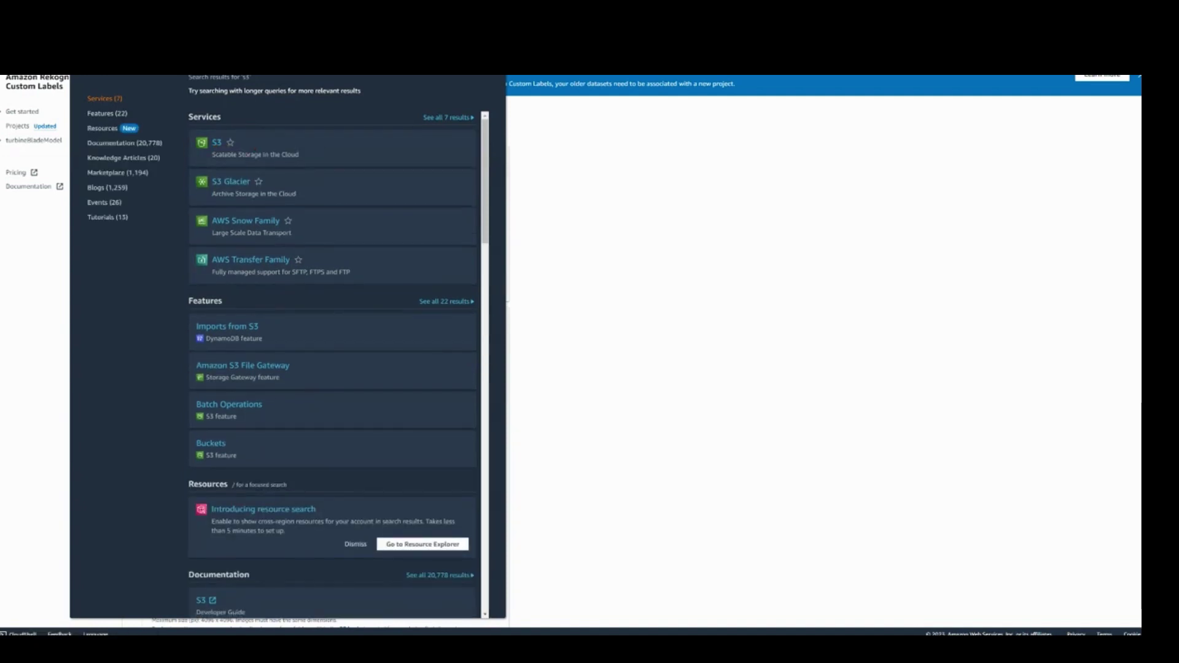
key("ctrl+Tab")
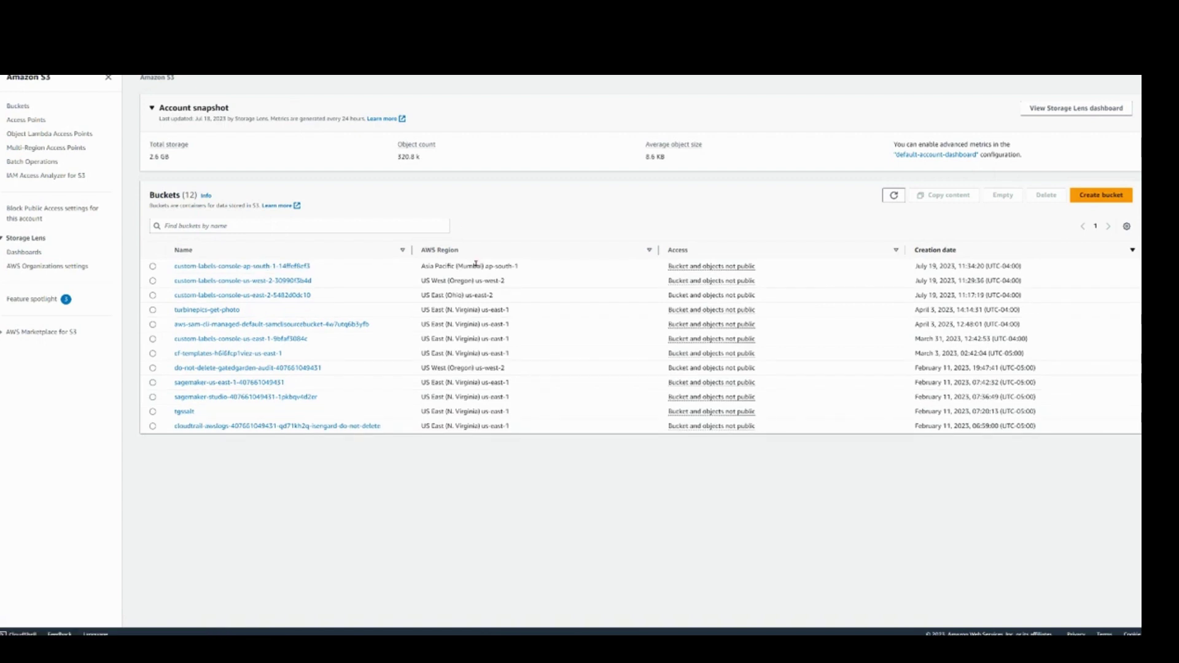
- Begin a new S3 bucket named 'turbineModelPocs' and attempt to create it
left_click(1099, 195)
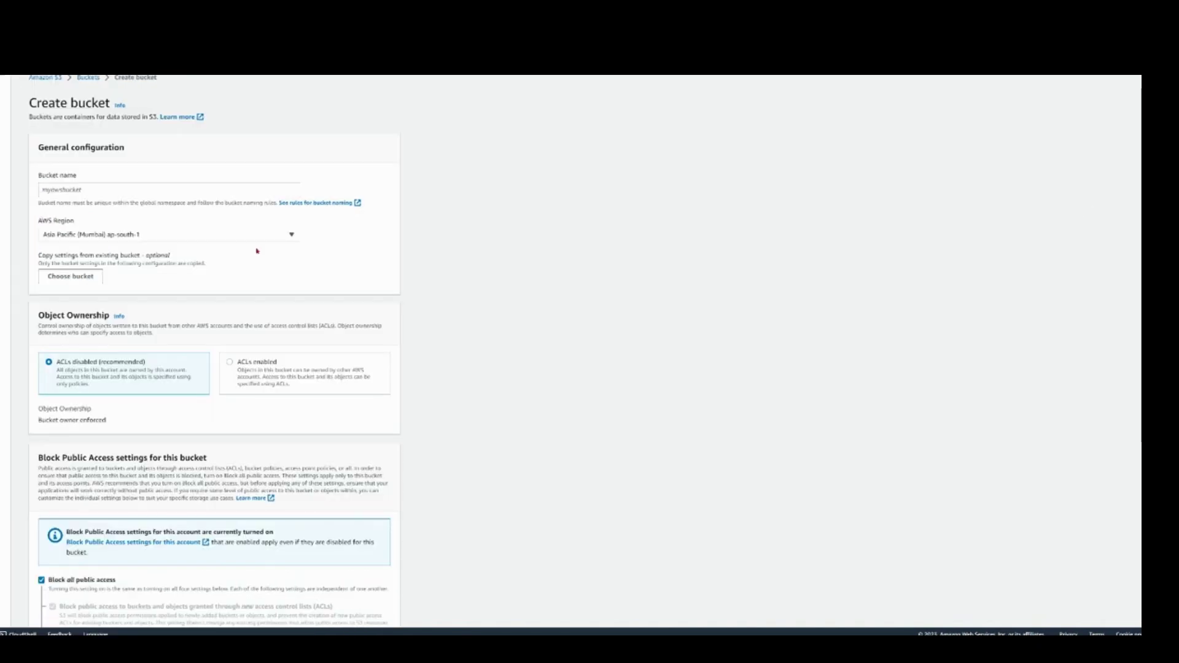
left_click(87, 189)
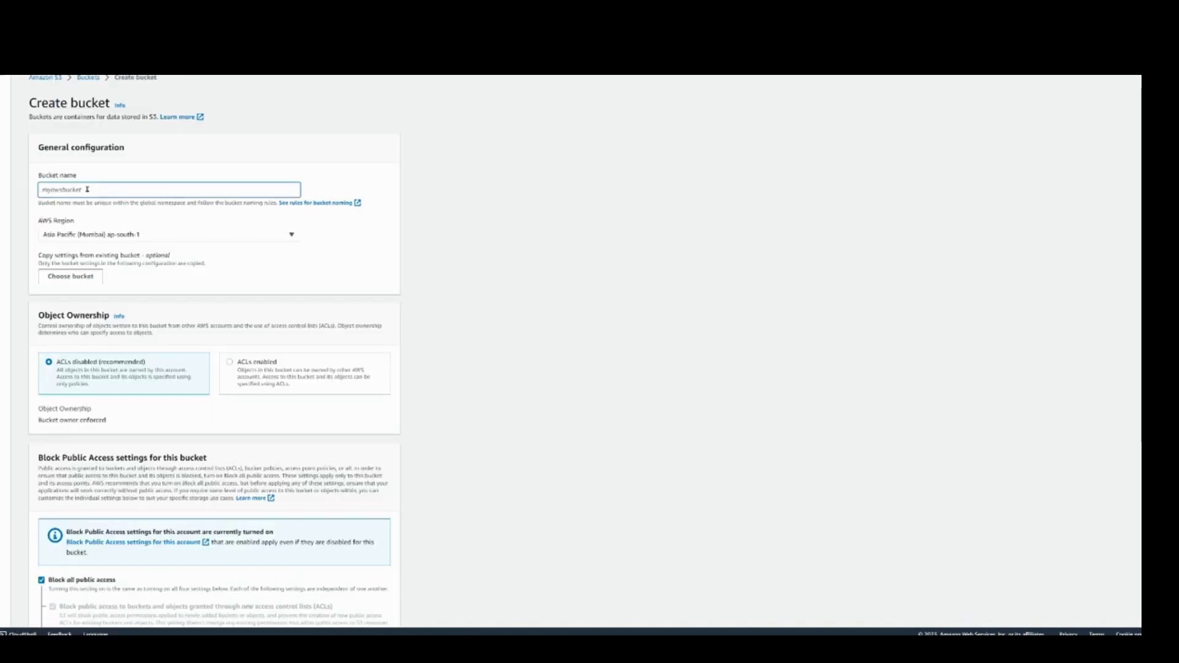
type("turh")
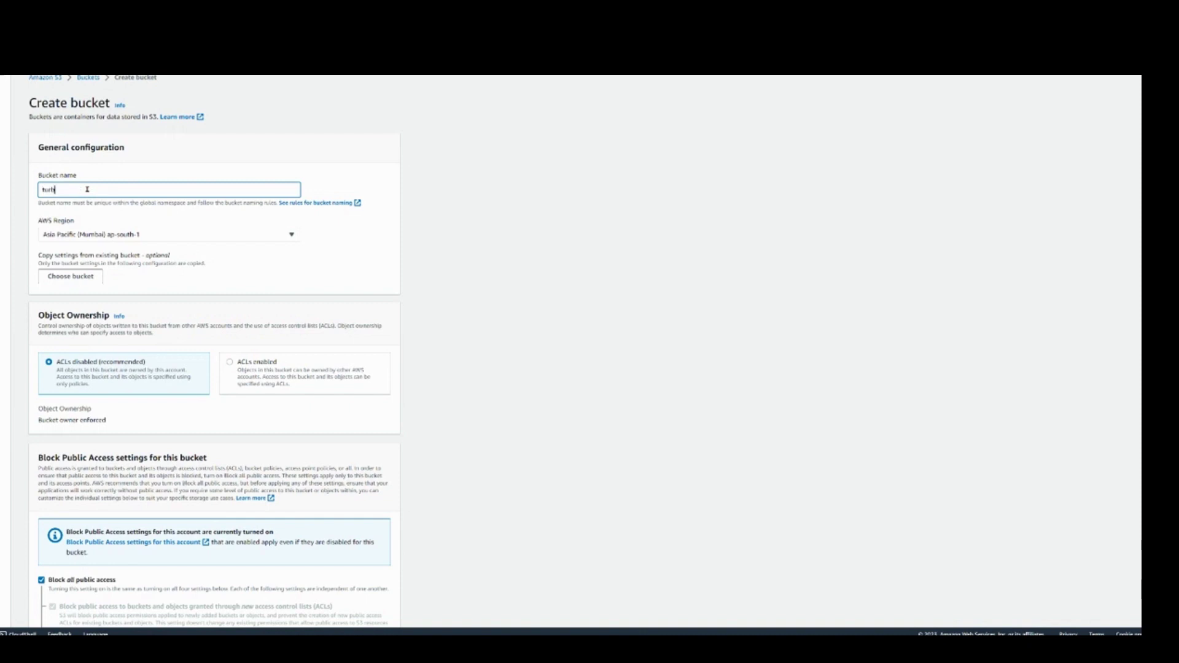
type("ene")
key("BackSpace")
key("BackSpace")
type("ne")
key("BackSpace")
key("BackSpace")
key("BackSpace")
type("ineModelPocs")
scroll(65, 289, "down", 3)
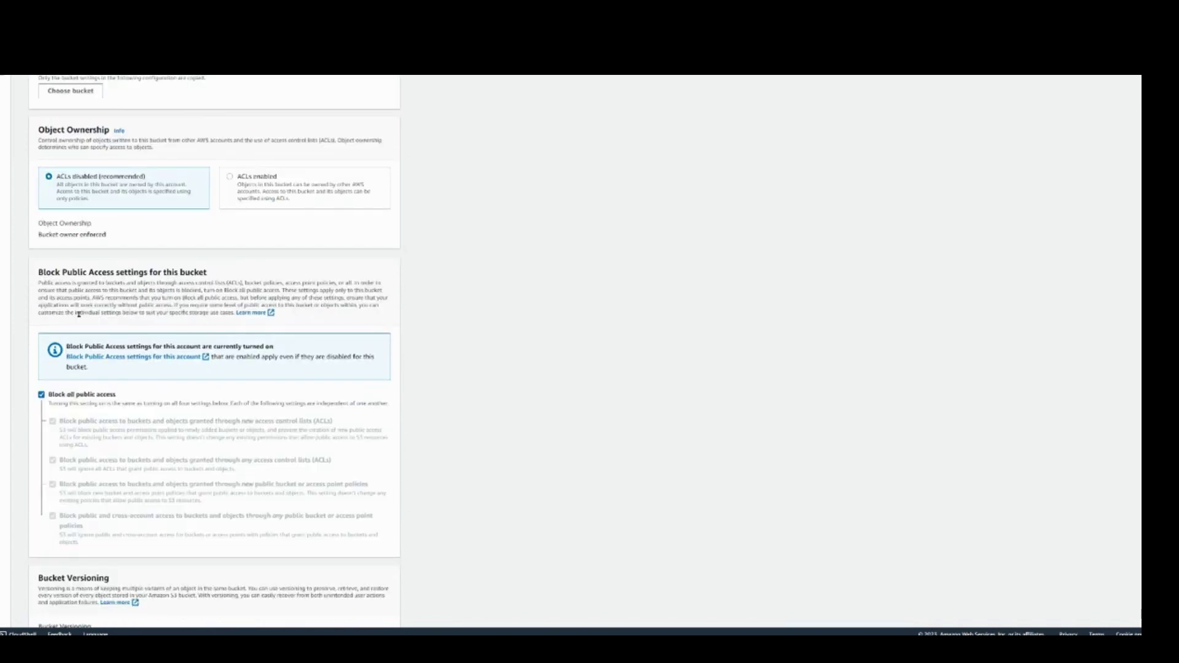
scroll(78, 311, "down", 7)
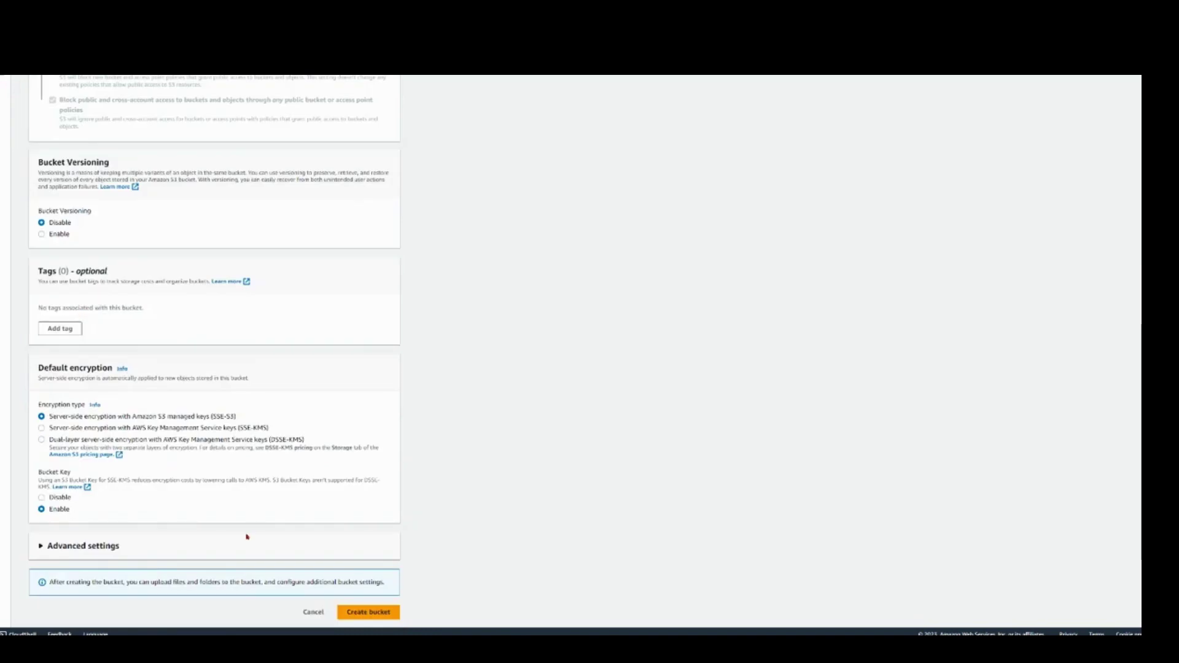
left_click(378, 612)
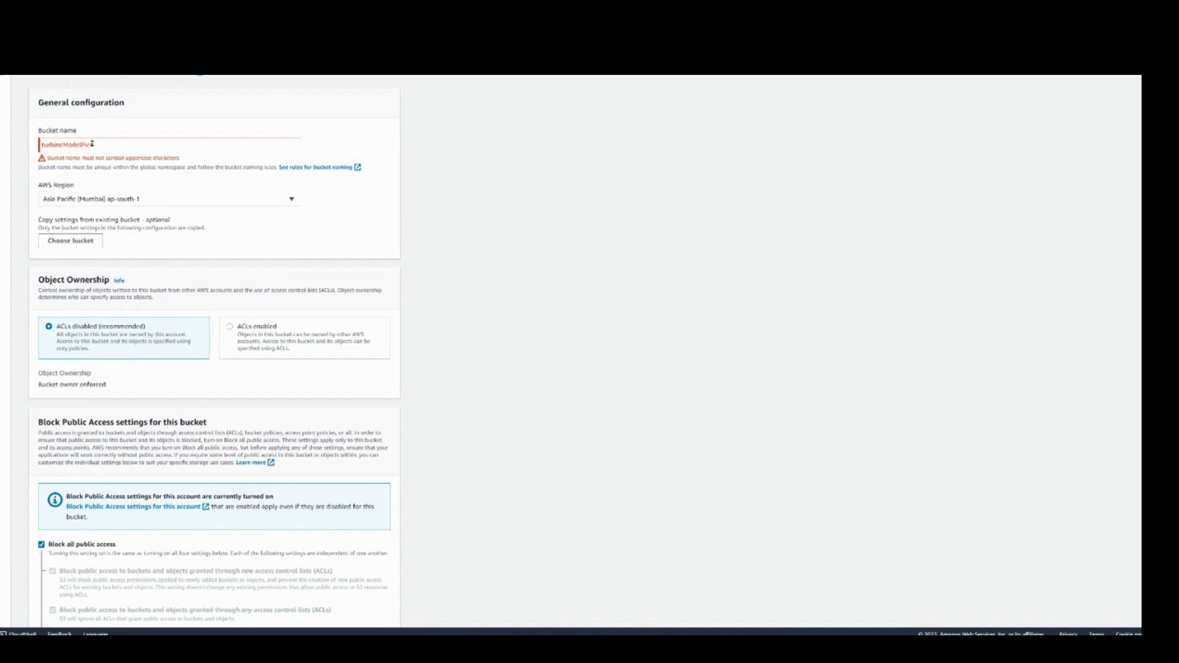
- Fix the bucket name to lowercase 'turbinemodelpics' and create the bucket
left_click(121, 146)
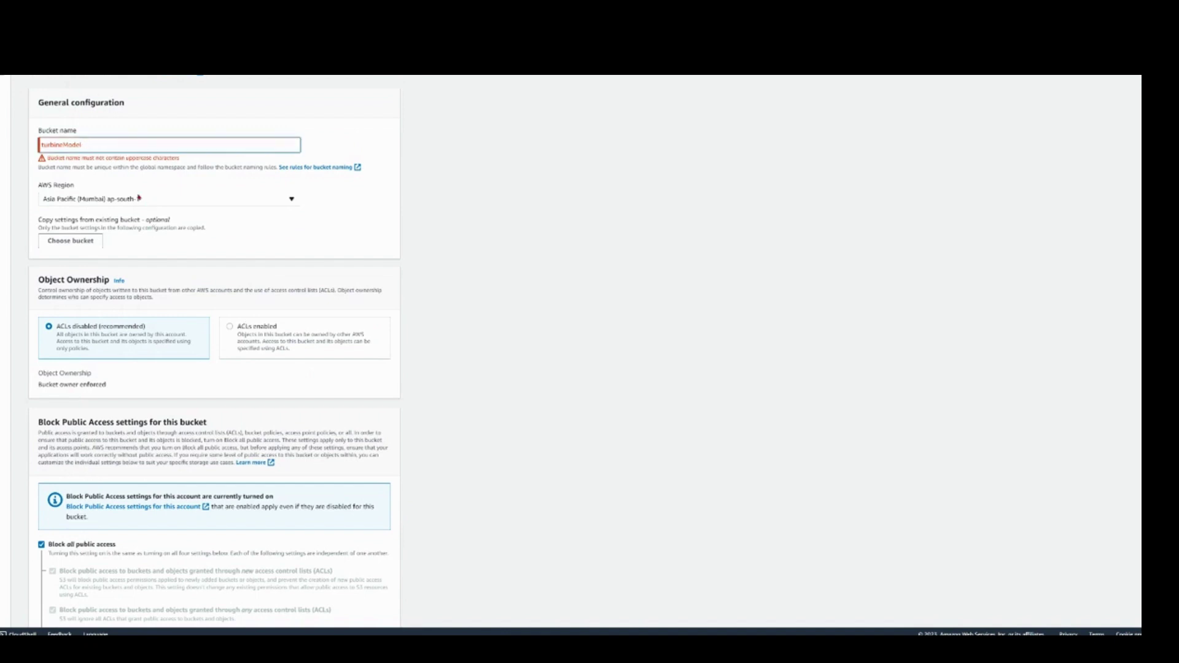
key("BackSpace")
key("BackSpace")
key("BackSpace")
type("model")
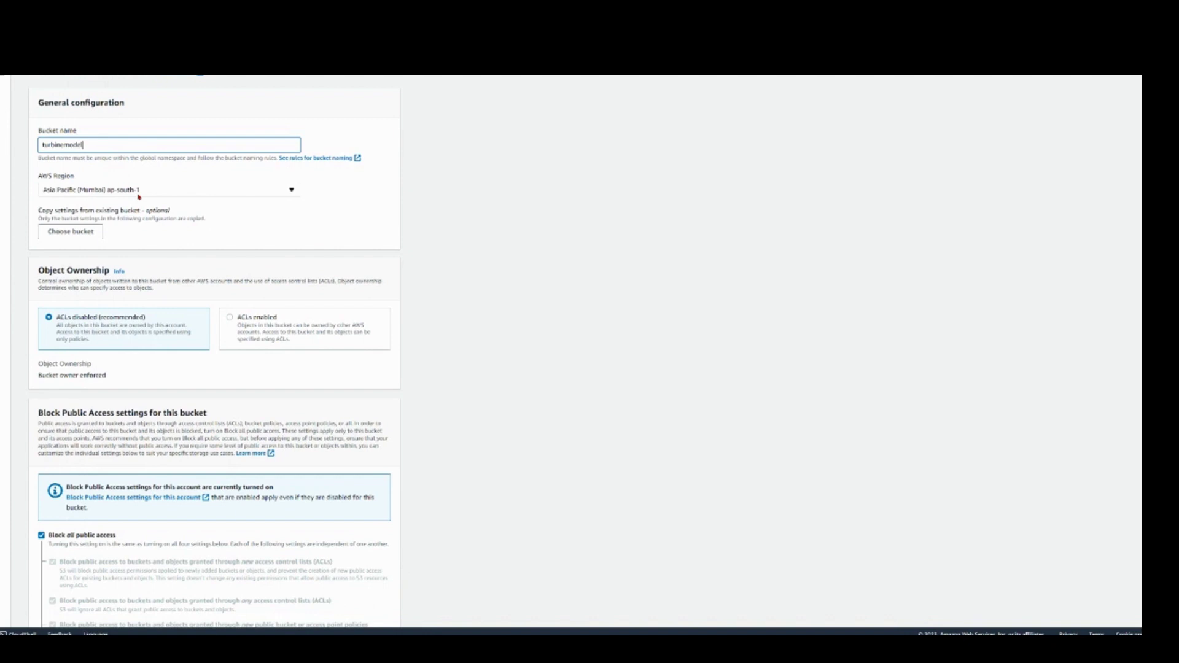
type("pins")
scroll(115, 320, "down", 5)
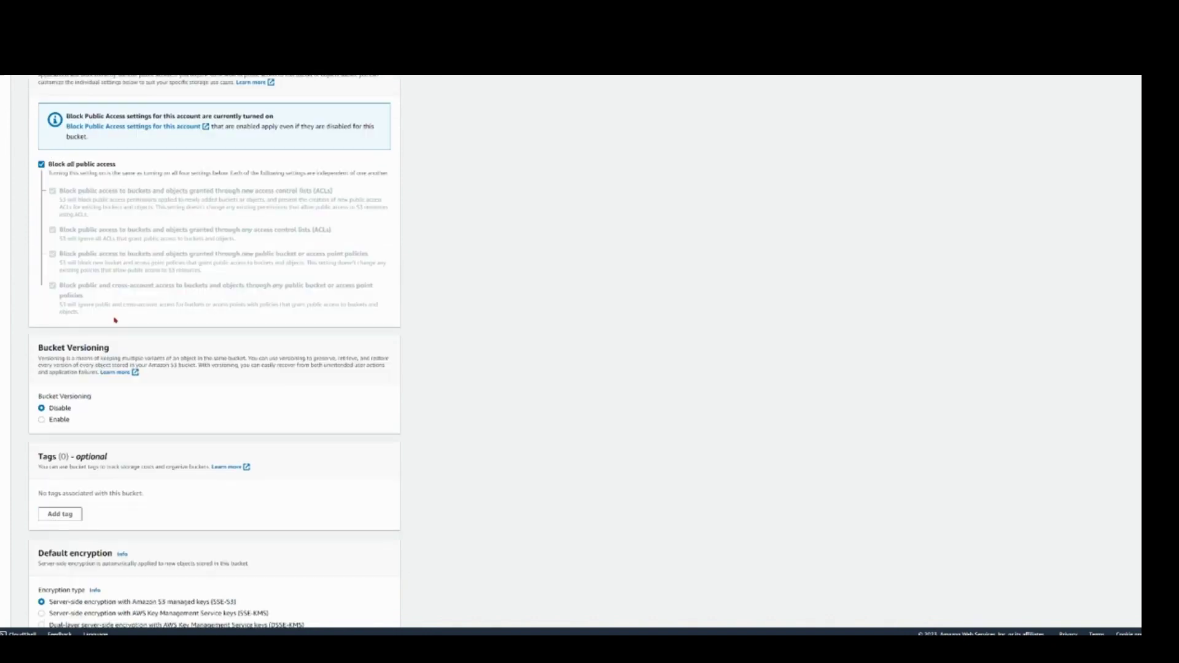
scroll(302, 568, "down", 3)
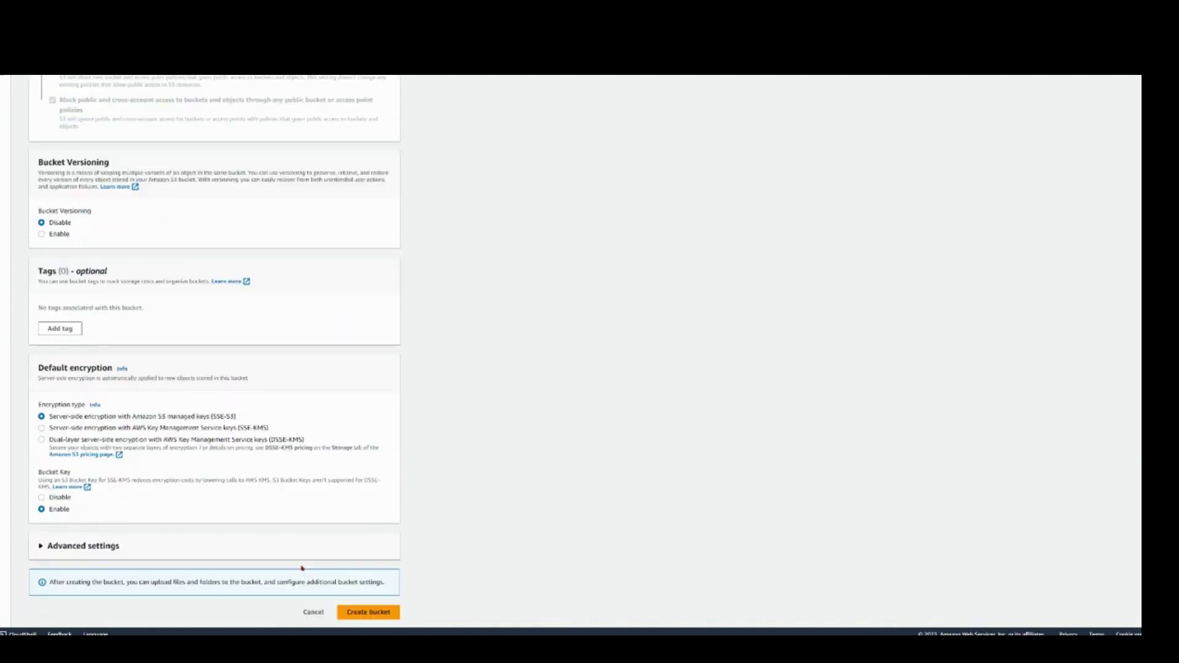
left_click(369, 611)
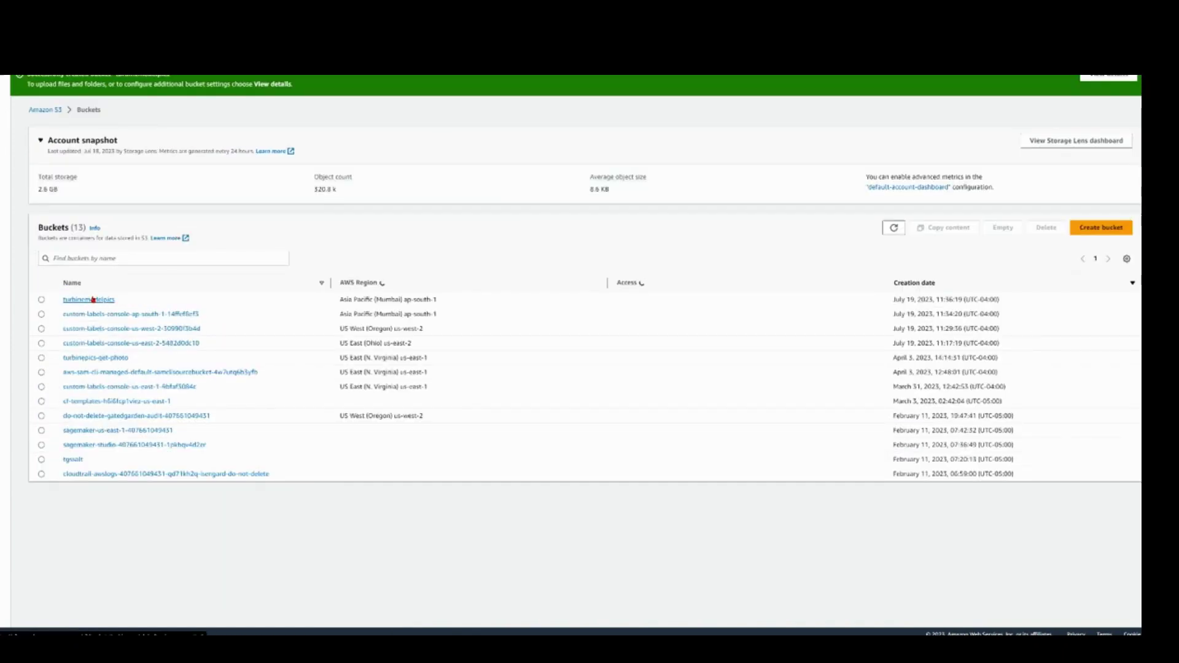
- Open the turbinemodelpics bucket and bring up its Upload page
left_click(93, 299)
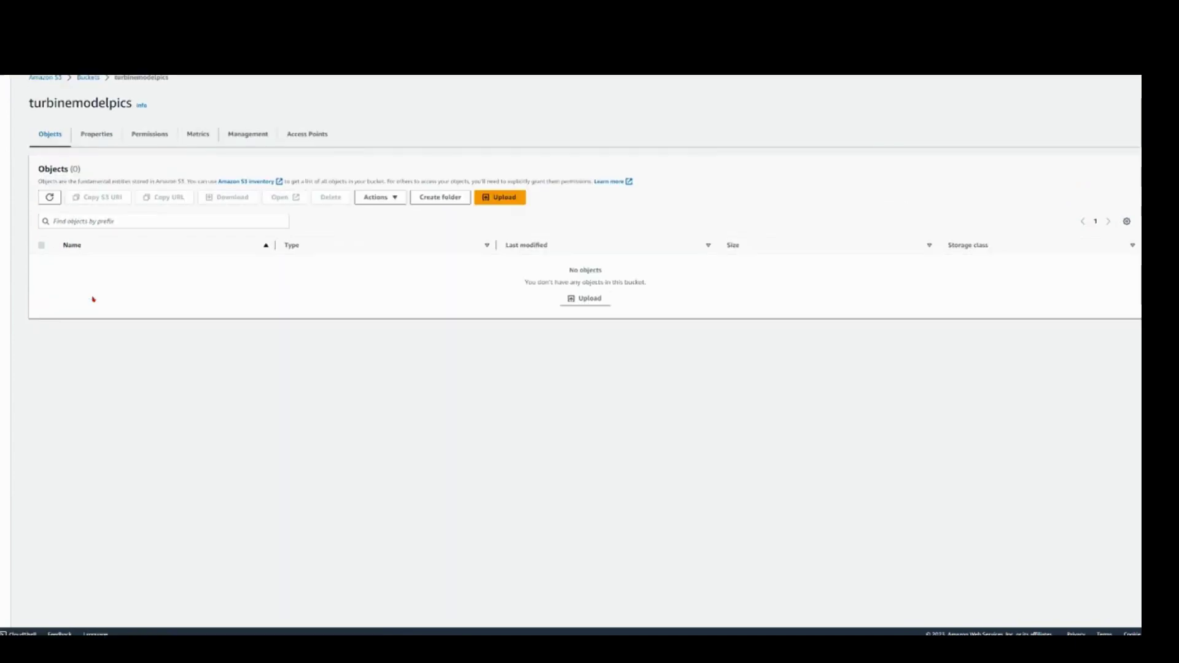
left_click(504, 207)
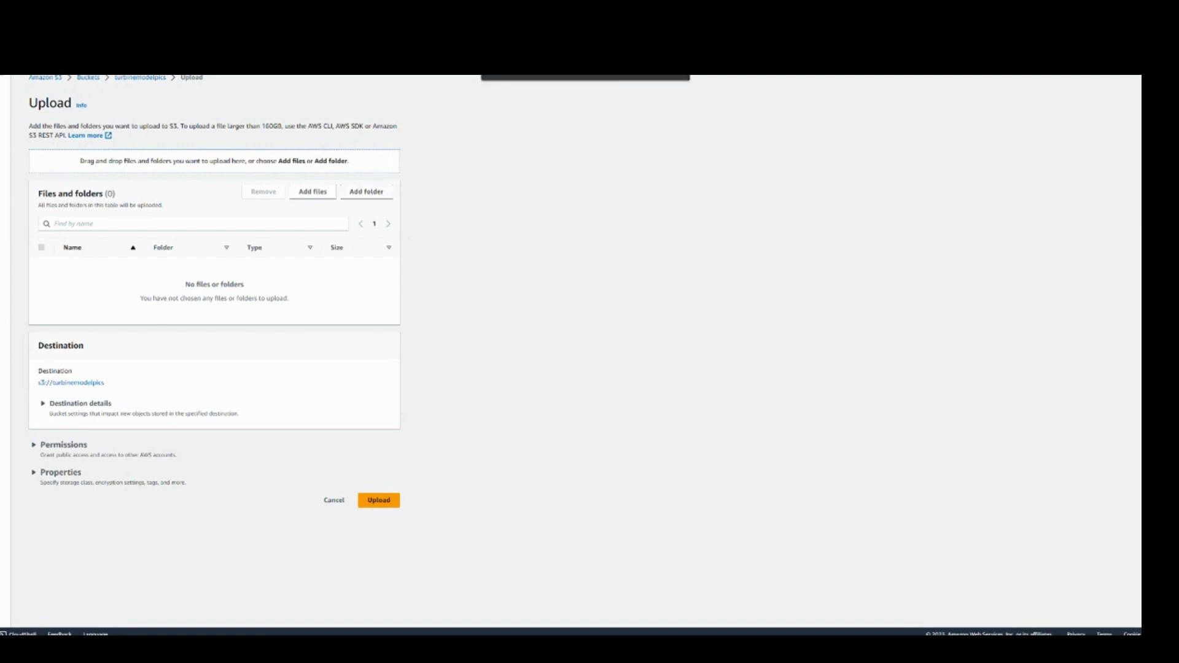
- Add the blades folder (29 files, 187.5 MB) and upload it to s3://turbinemodelpics
left_click(628, 76)
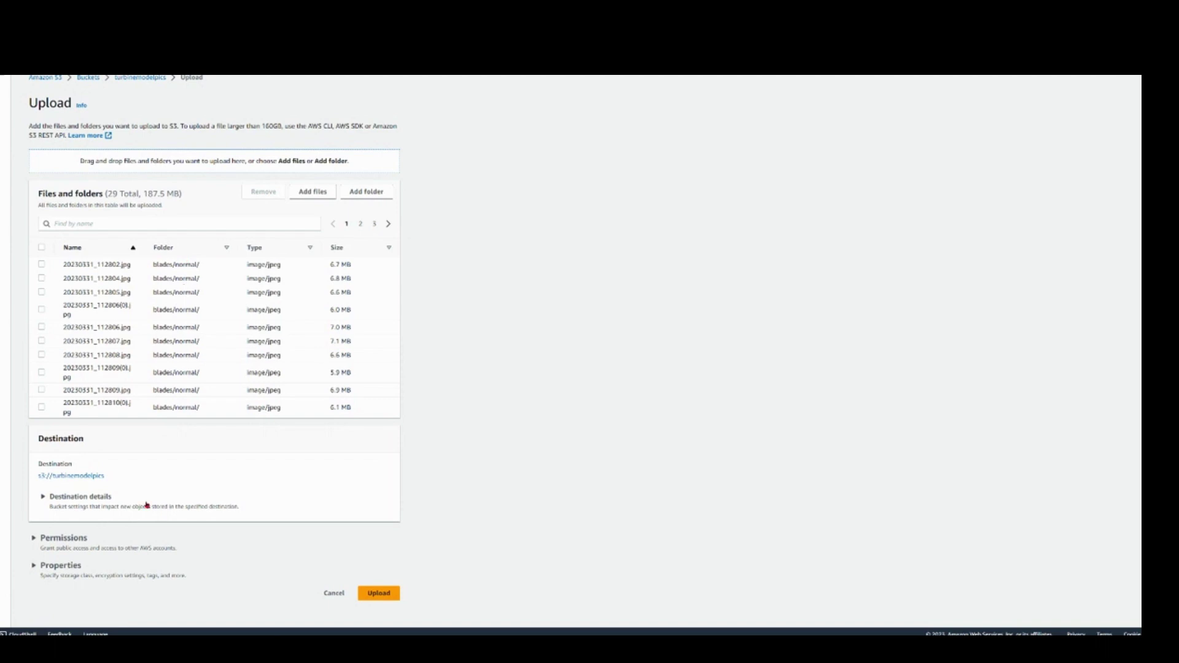
left_click(376, 594)
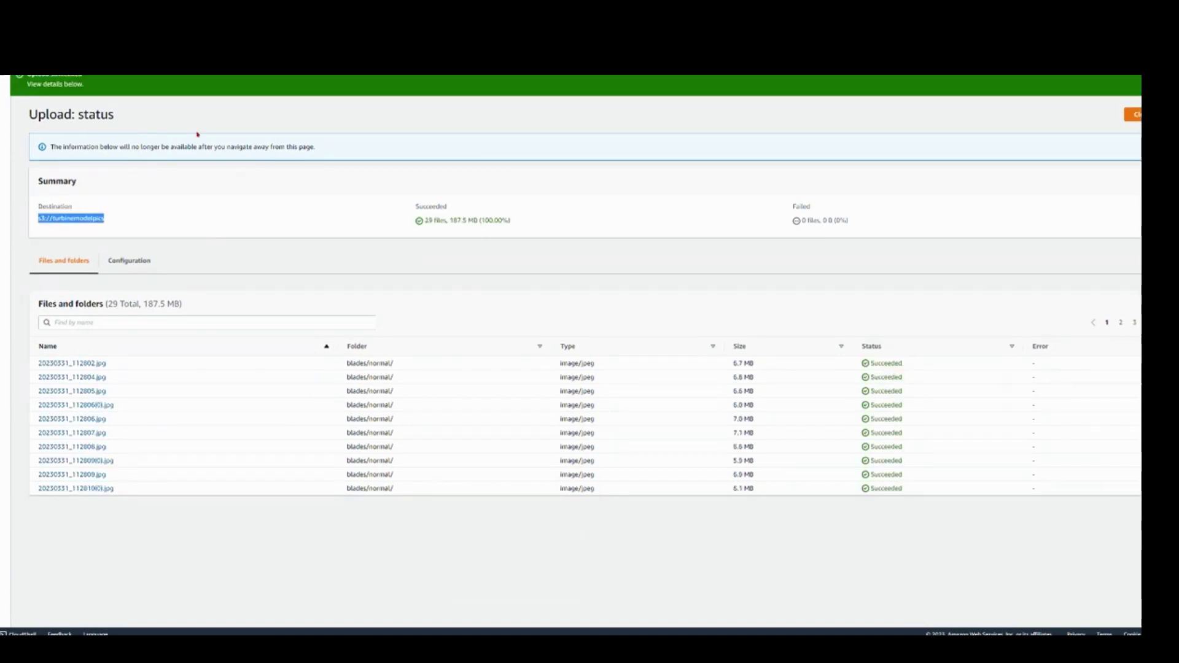
- Set the training dataset S3 URI to s3://turbinemodelpics/blades/ and turn on automatic folder-name image labels
left_click(140, 159)
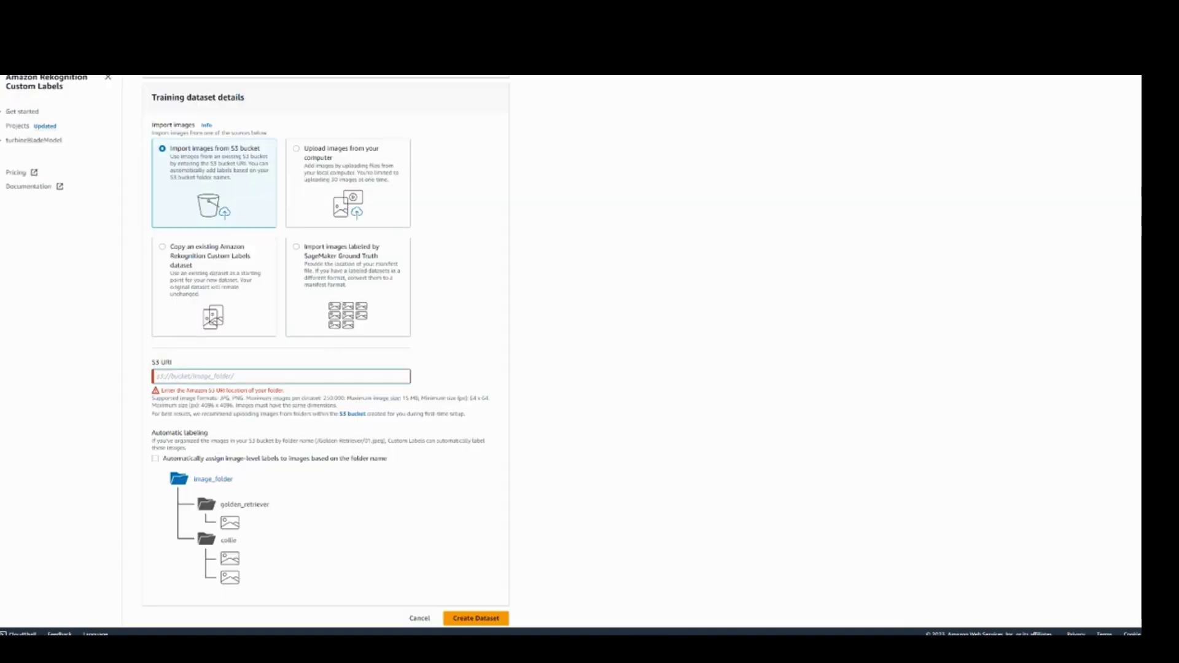
left_click(191, 379)
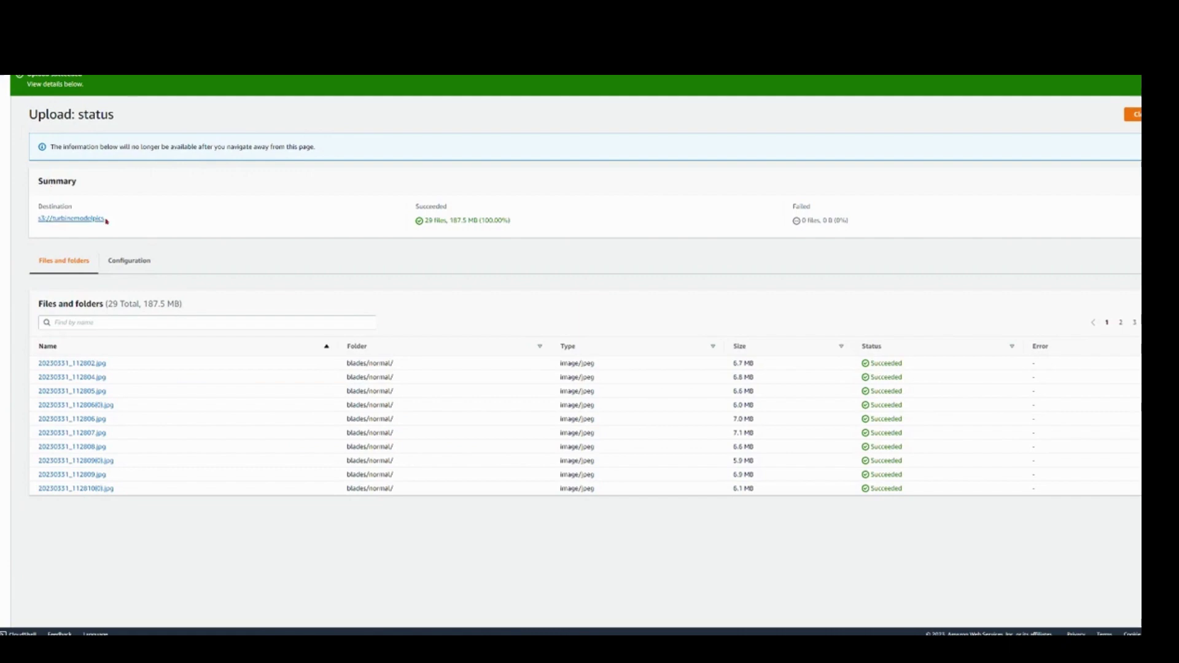
left_click_drag(105, 219, 27, 222)
key("ctrl+c")
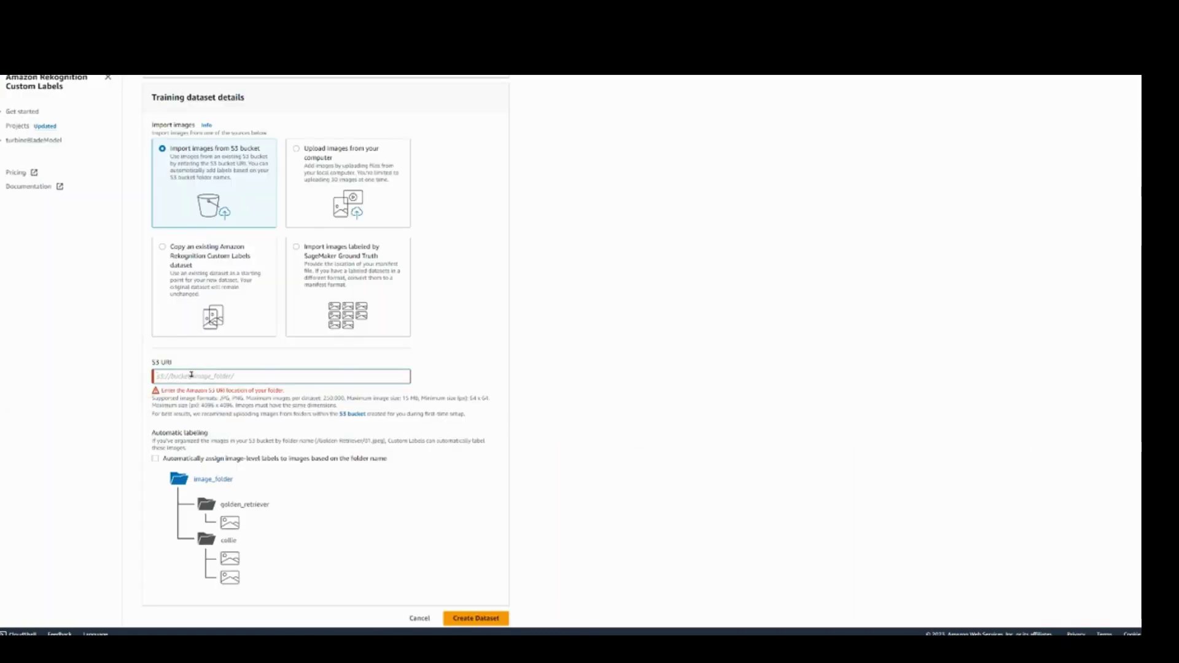
left_click(191, 376)
key("ctrl+v")
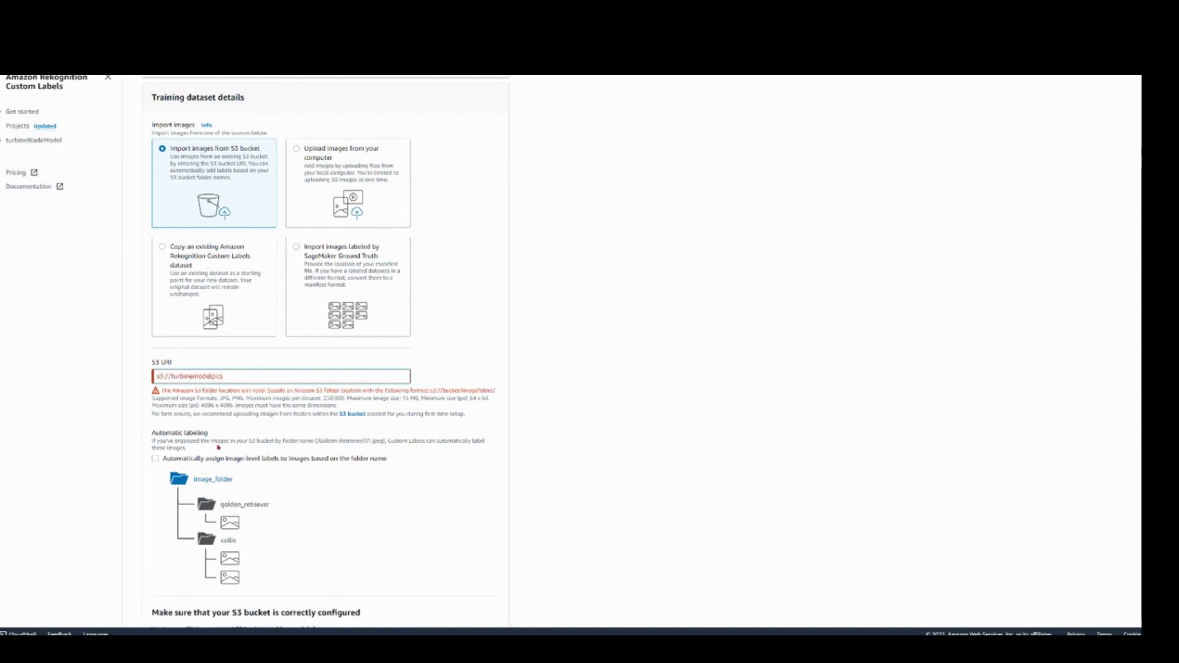
type("/")
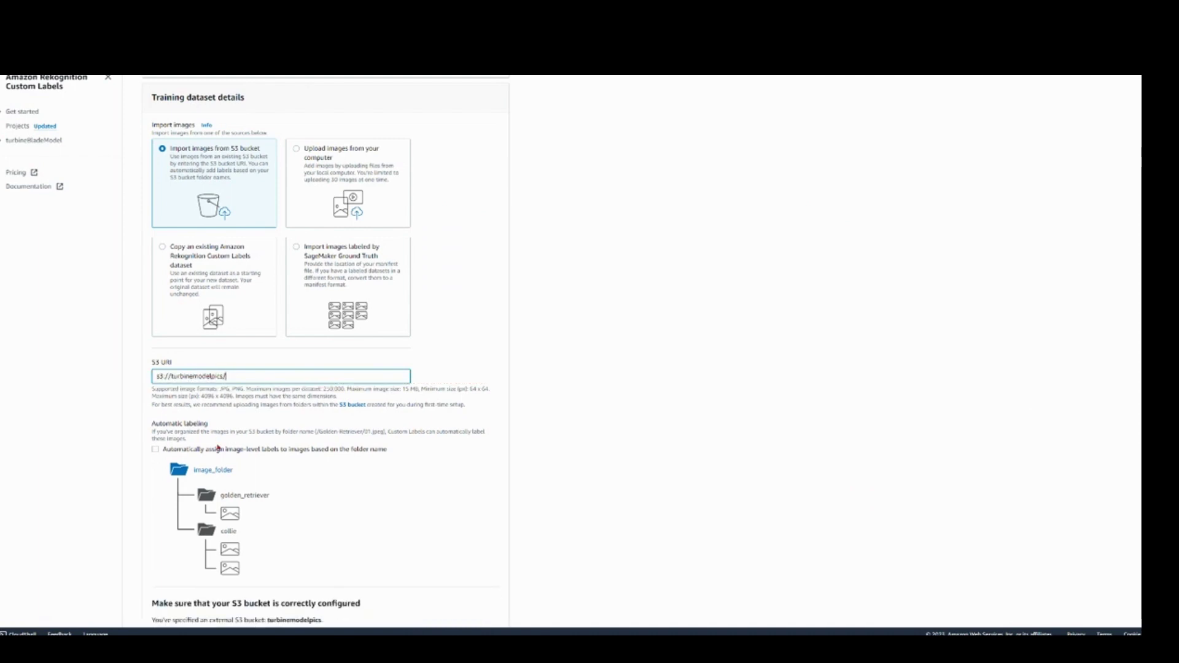
type("blades")
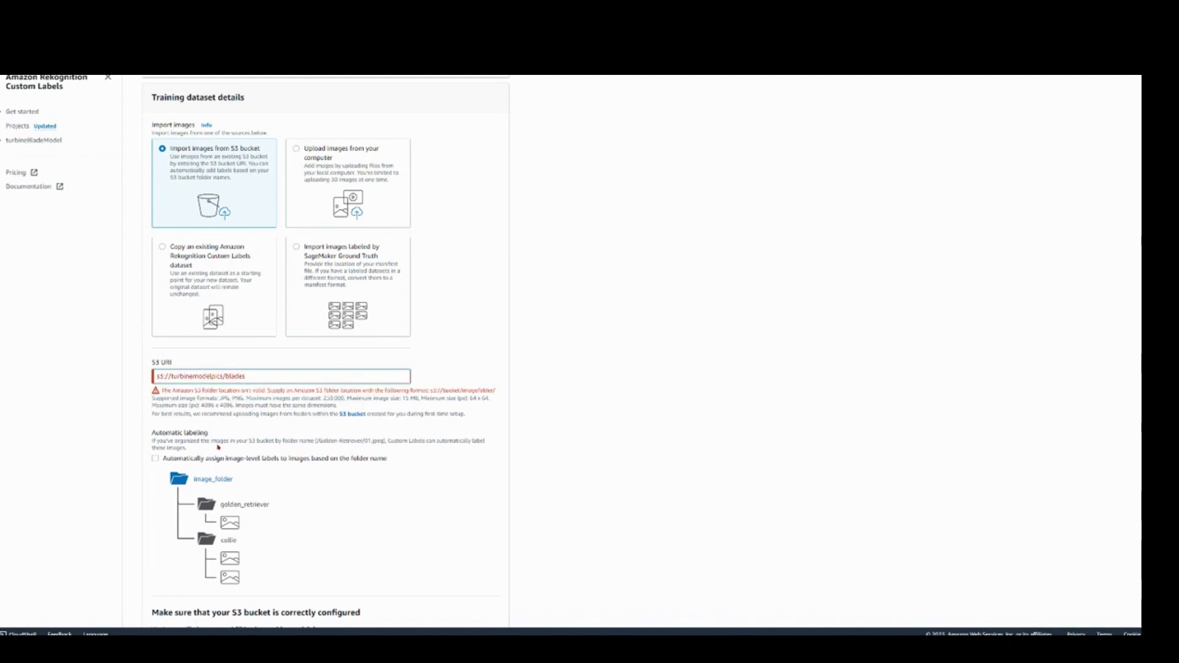
type("/")
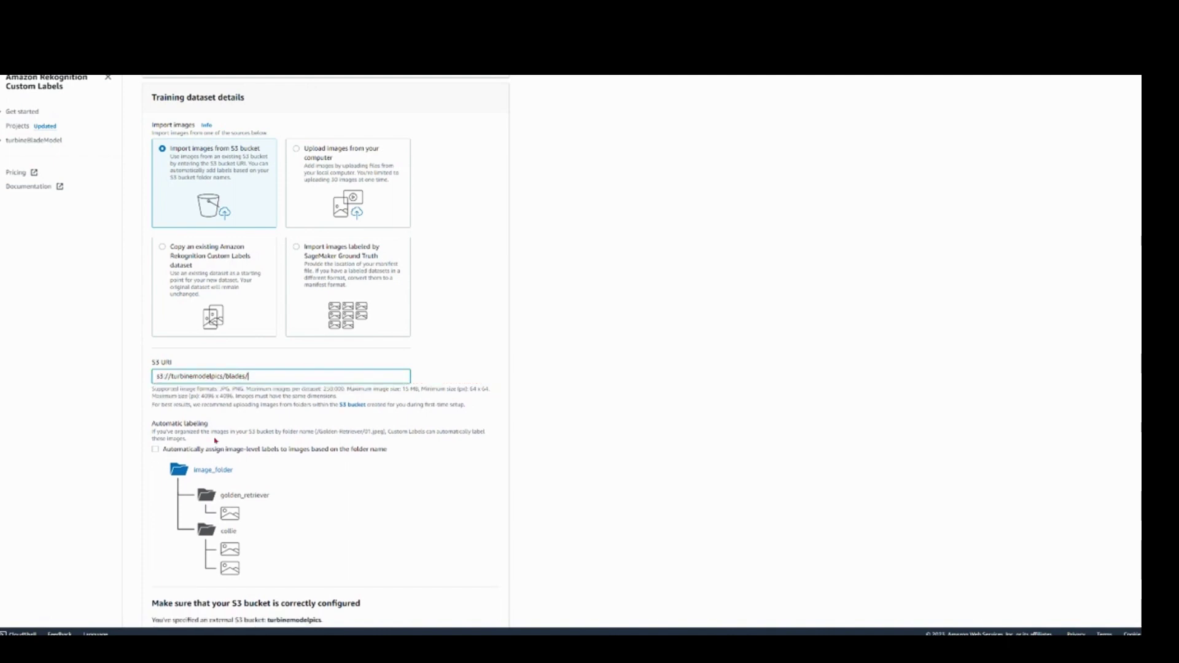
left_click(212, 449)
scroll(208, 430, "down", 5)
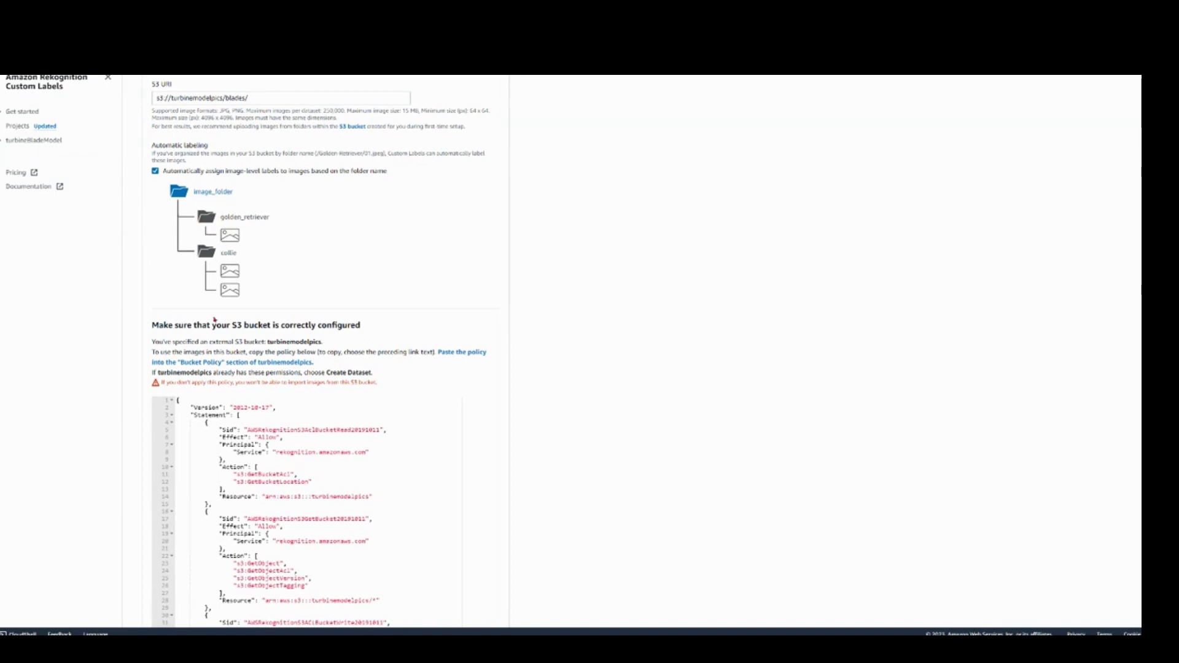
- Copy the entire suggested Rekognition bucket policy JSON and return to the S3 upload status tab
scroll(214, 319, "down", 4)
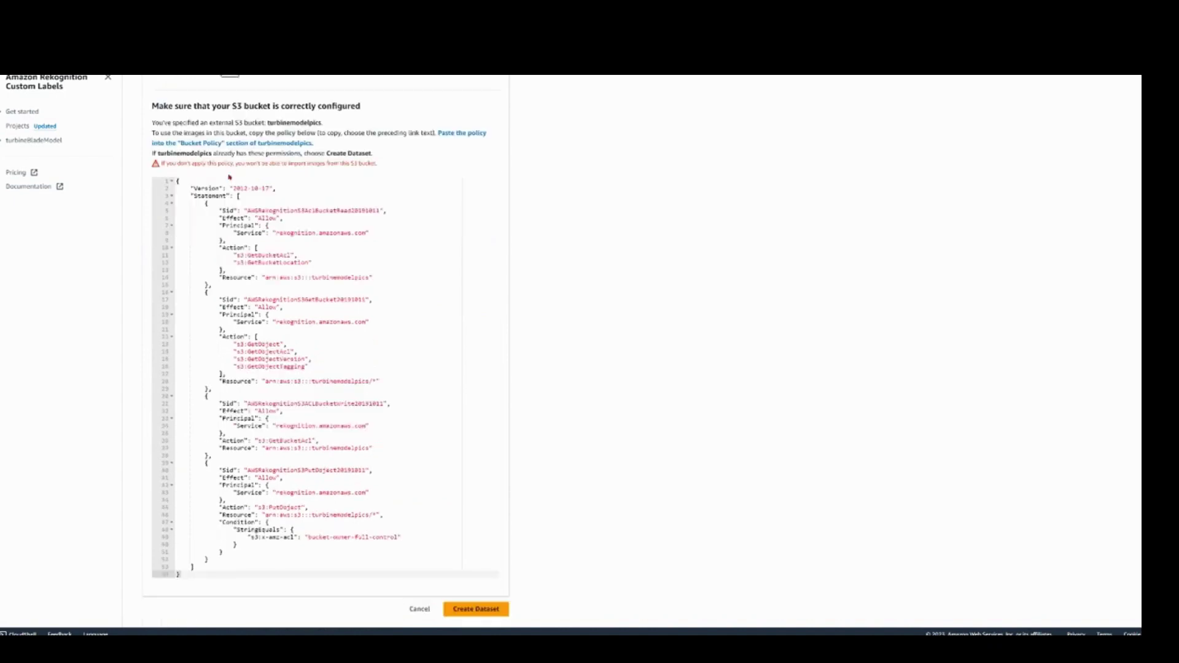
scroll(222, 374, "up", 5)
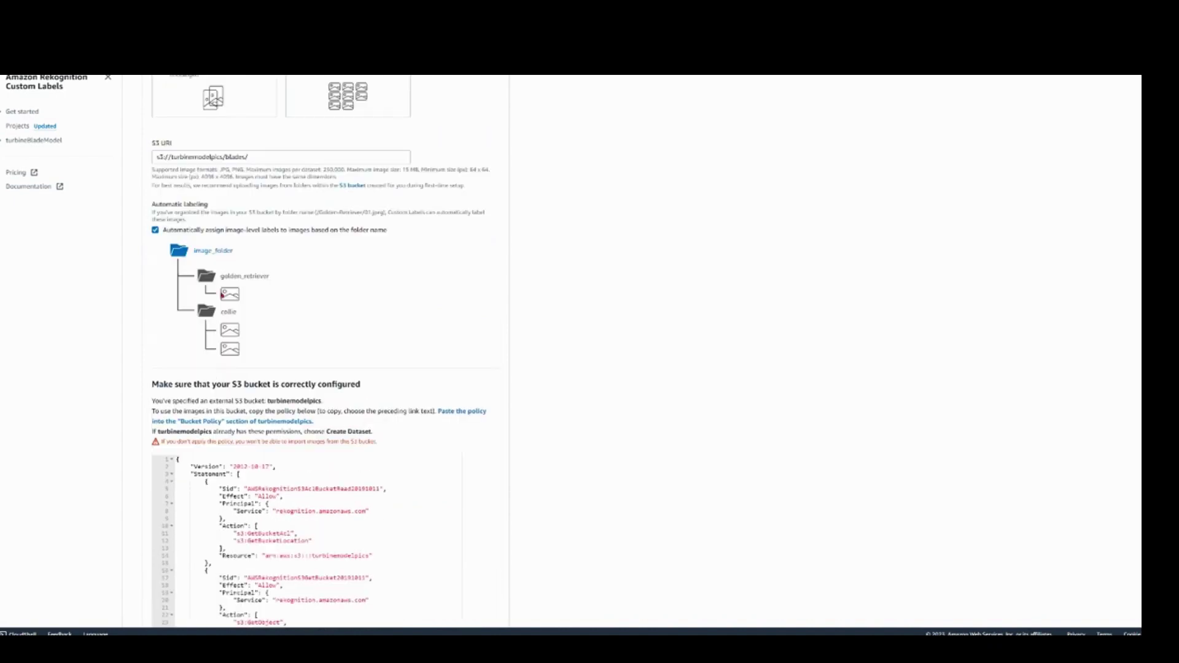
scroll(208, 334, "down", 4)
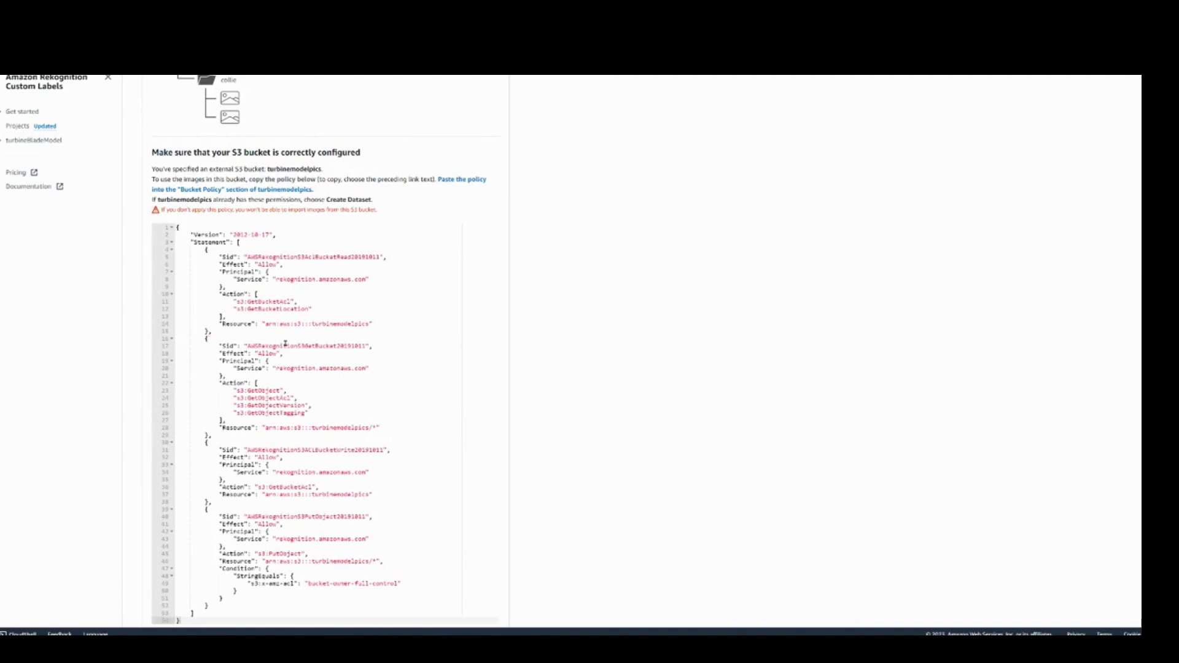
left_click(285, 339)
key("ctrl+a")
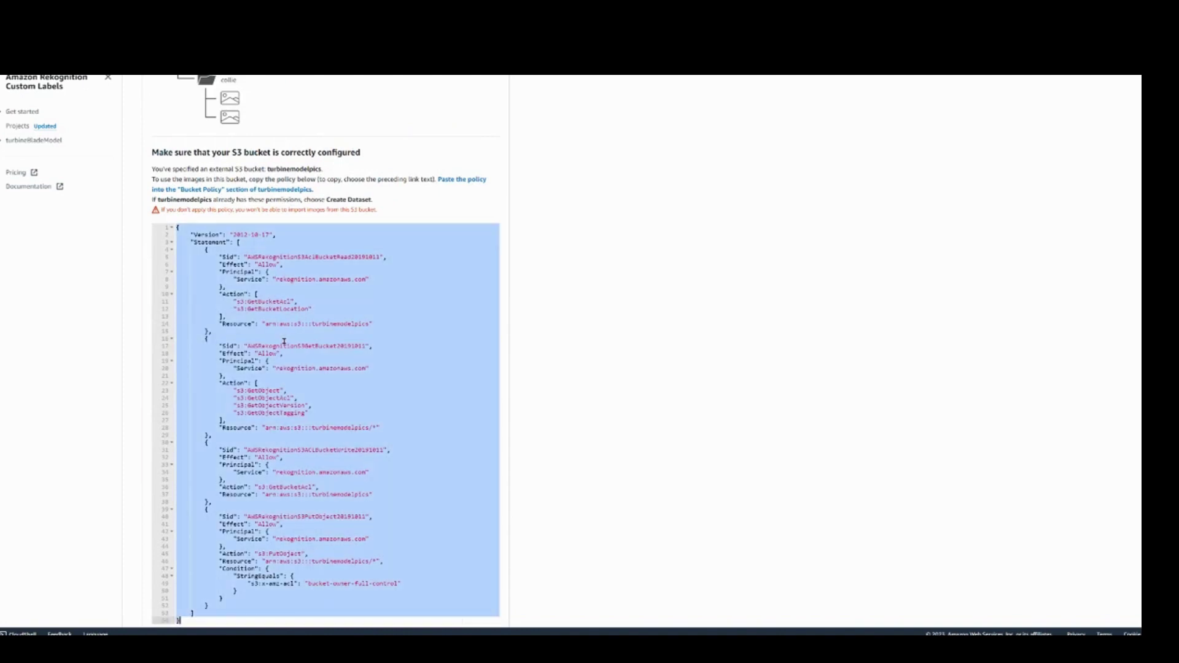
scroll(244, 320, "down", 1)
left_click(250, 317)
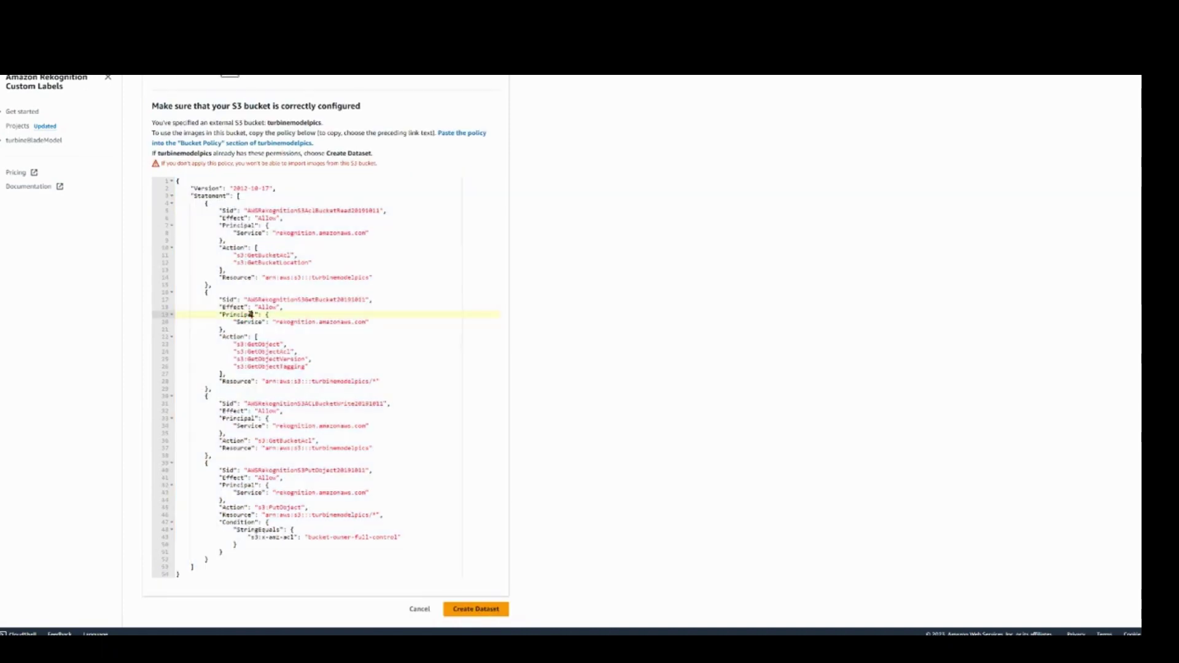
key("ctrl+a")
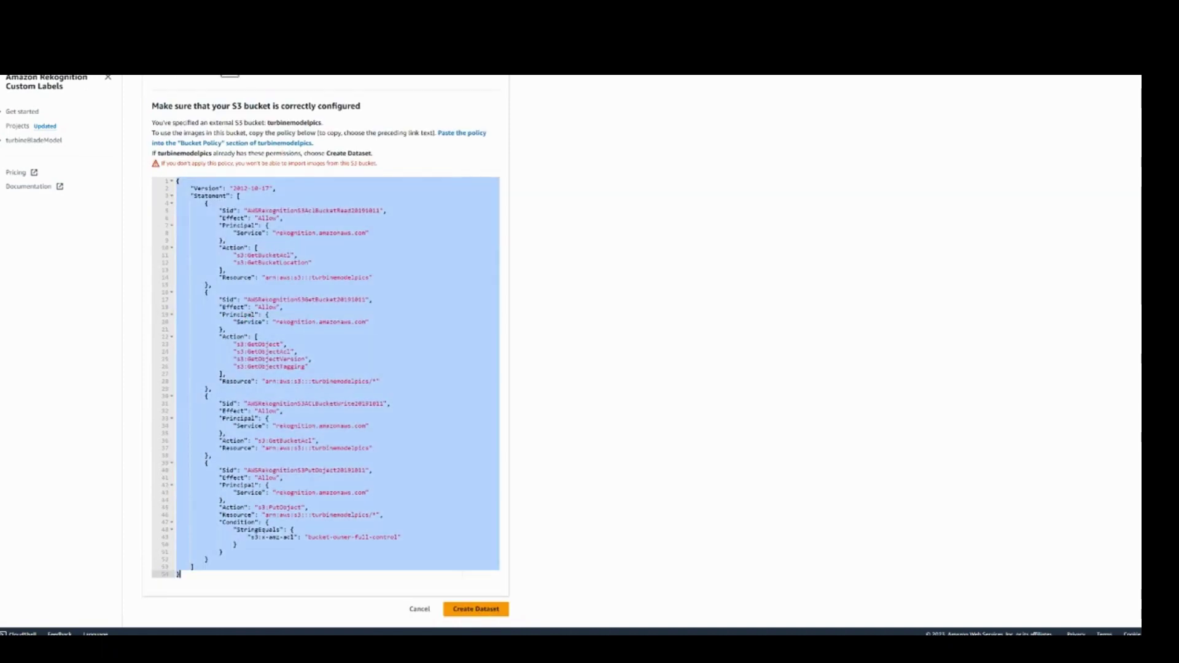
key("ctrl+Tab")
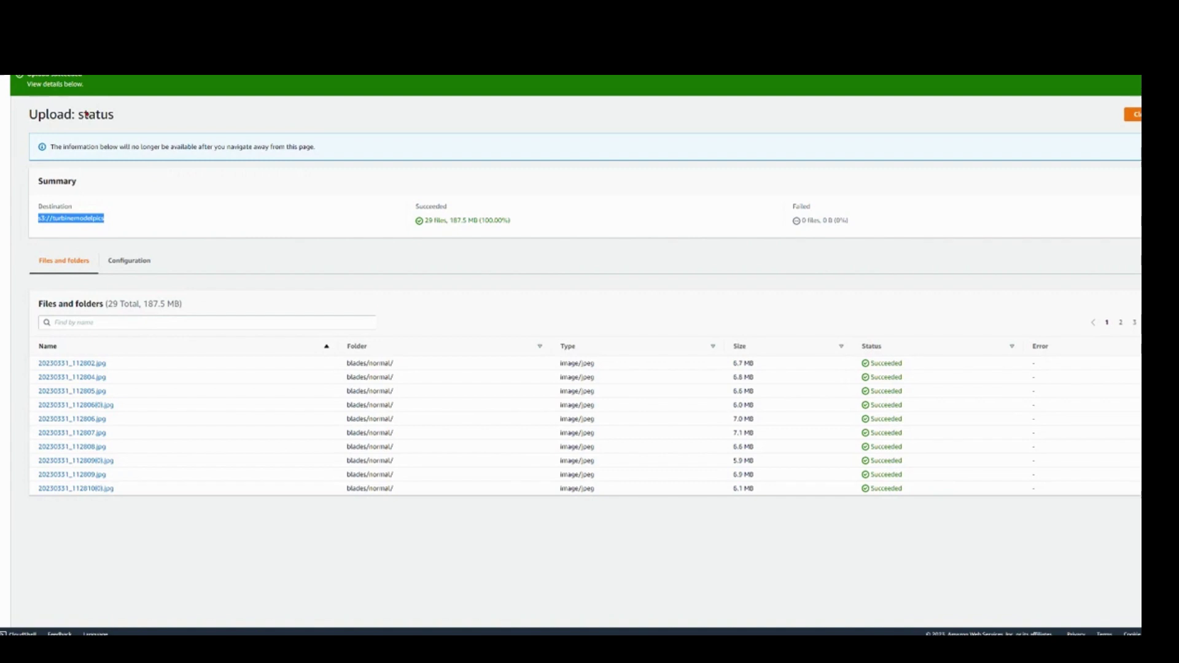
- Paste the Rekognition policy as the turbinemodelpics bucket policy on its Permissions tab and save it
left_click(73, 219)
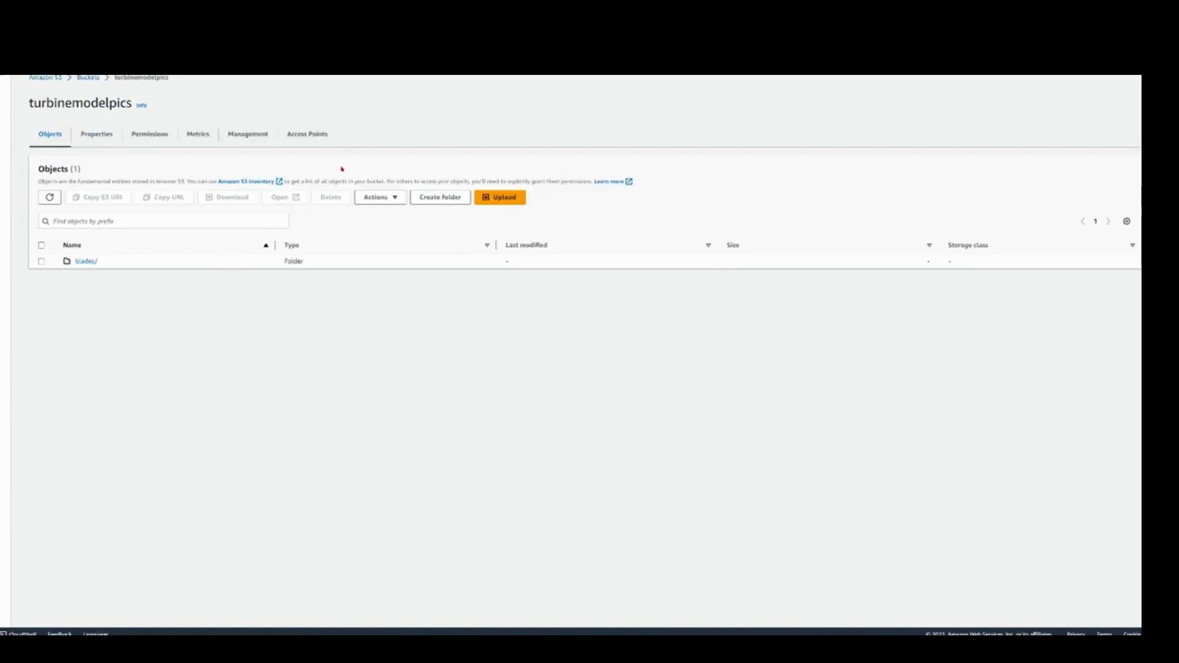
left_click(164, 135)
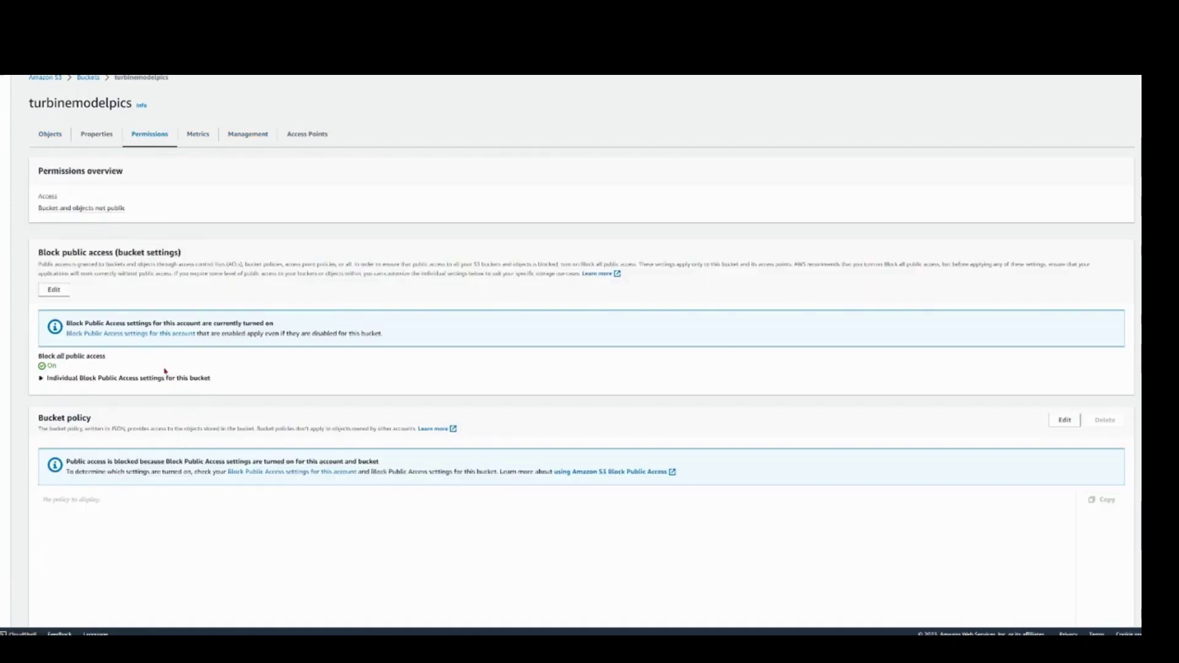
scroll(166, 371, "down", 6)
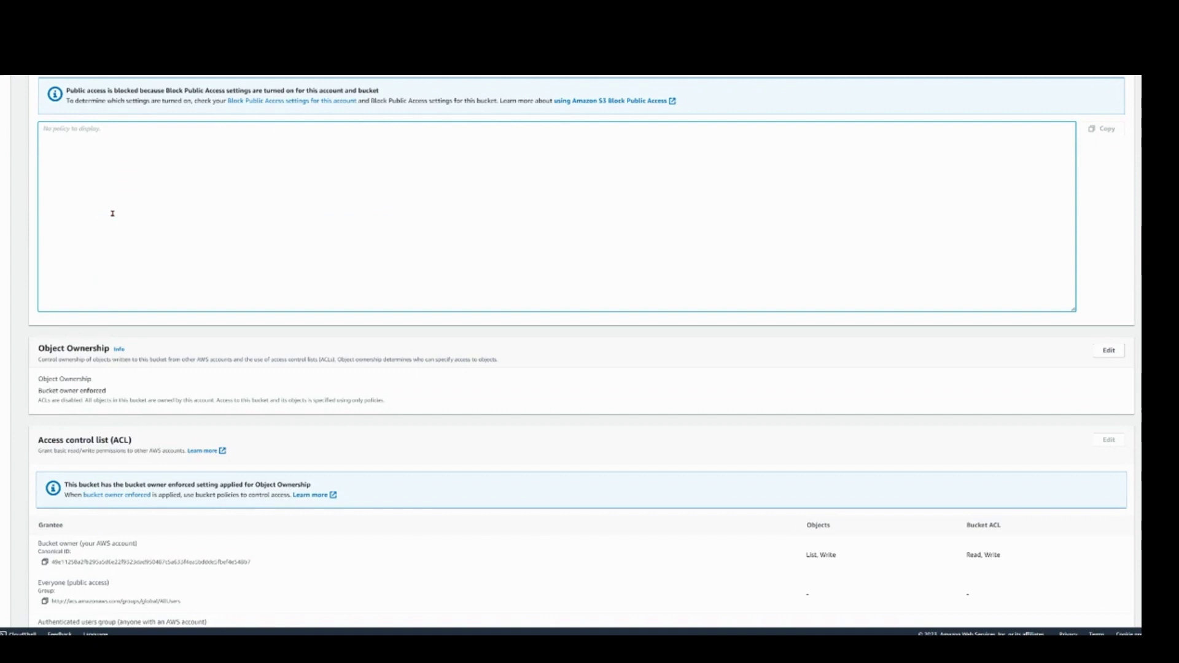
scroll(727, 203, "up", 3)
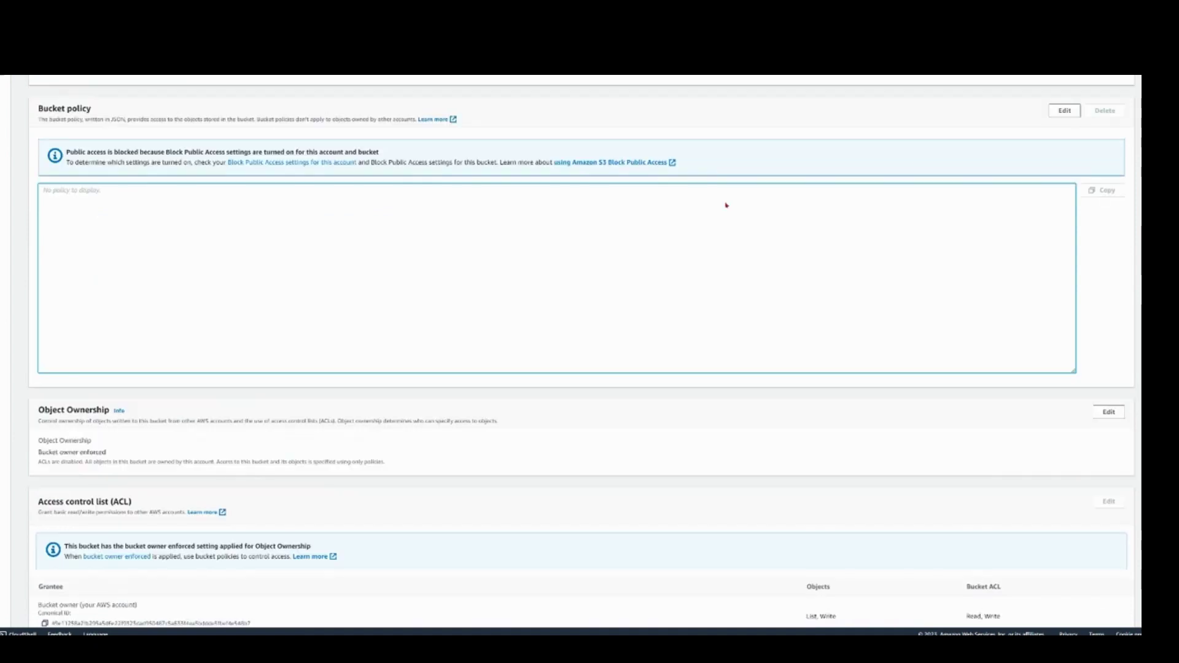
left_click(1063, 141)
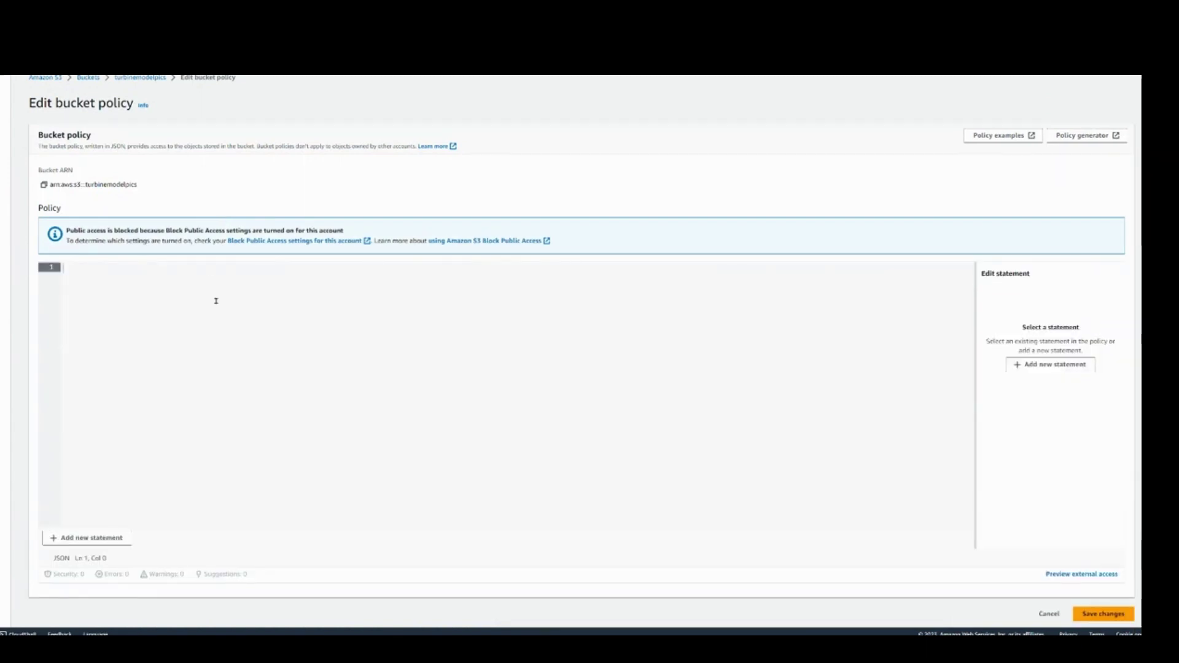
key("ctrl+v")
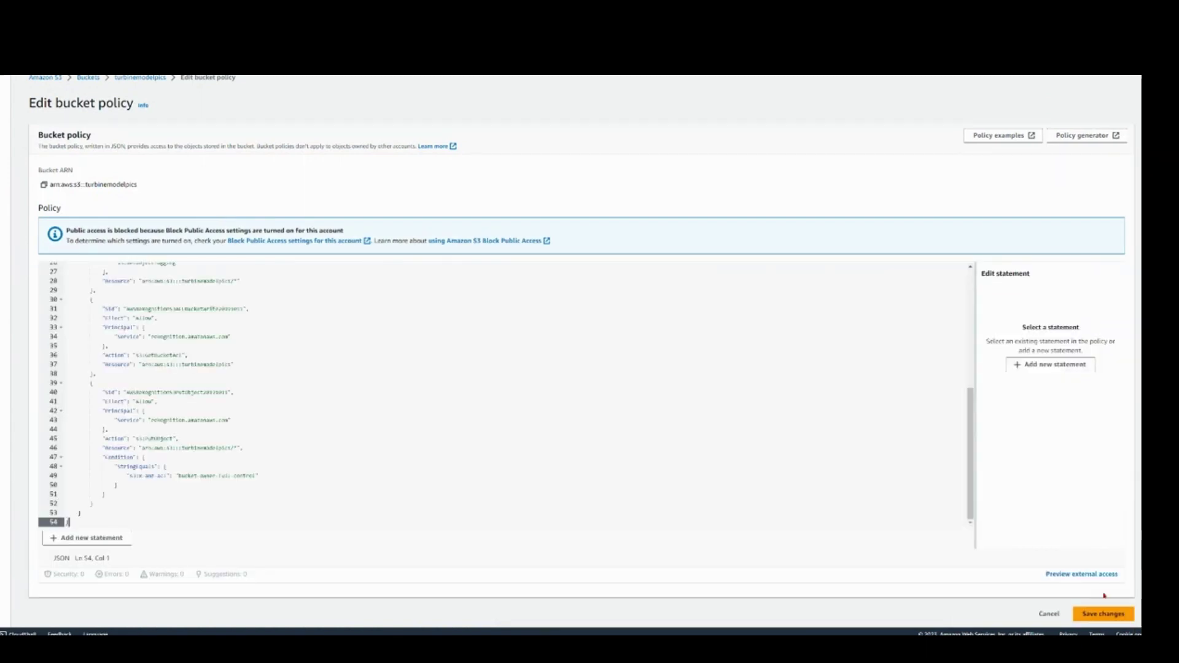
left_click(1104, 614)
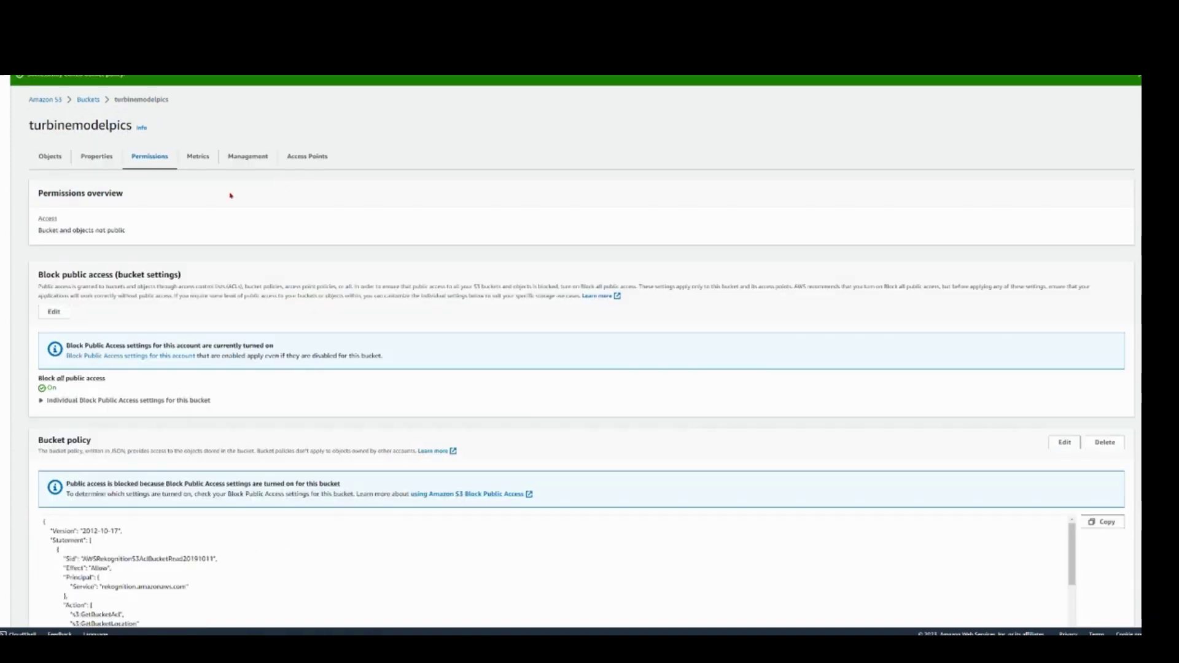
left_click(153, 11)
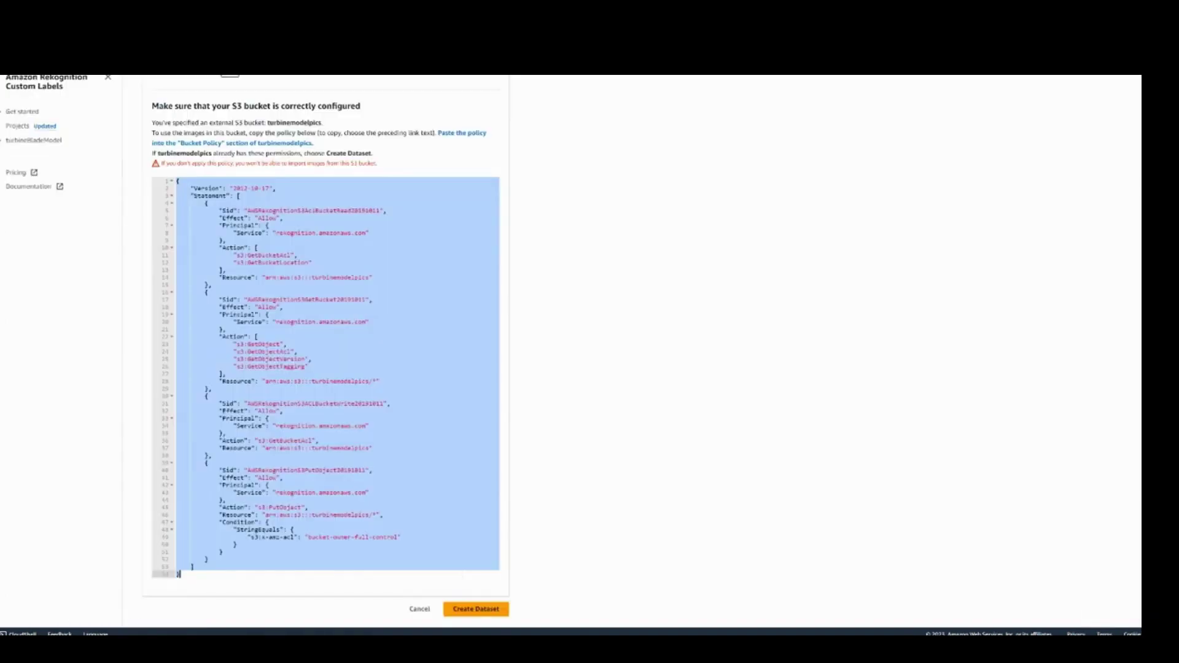
left_click(490, 615)
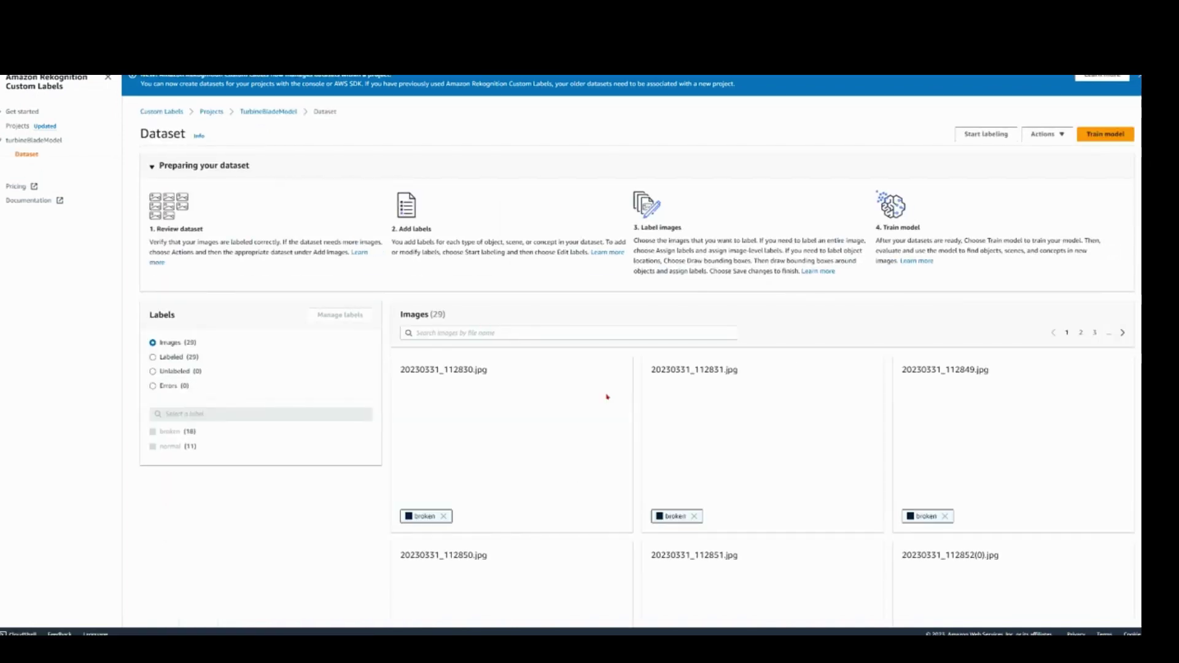
scroll(607, 396, "down", 5)
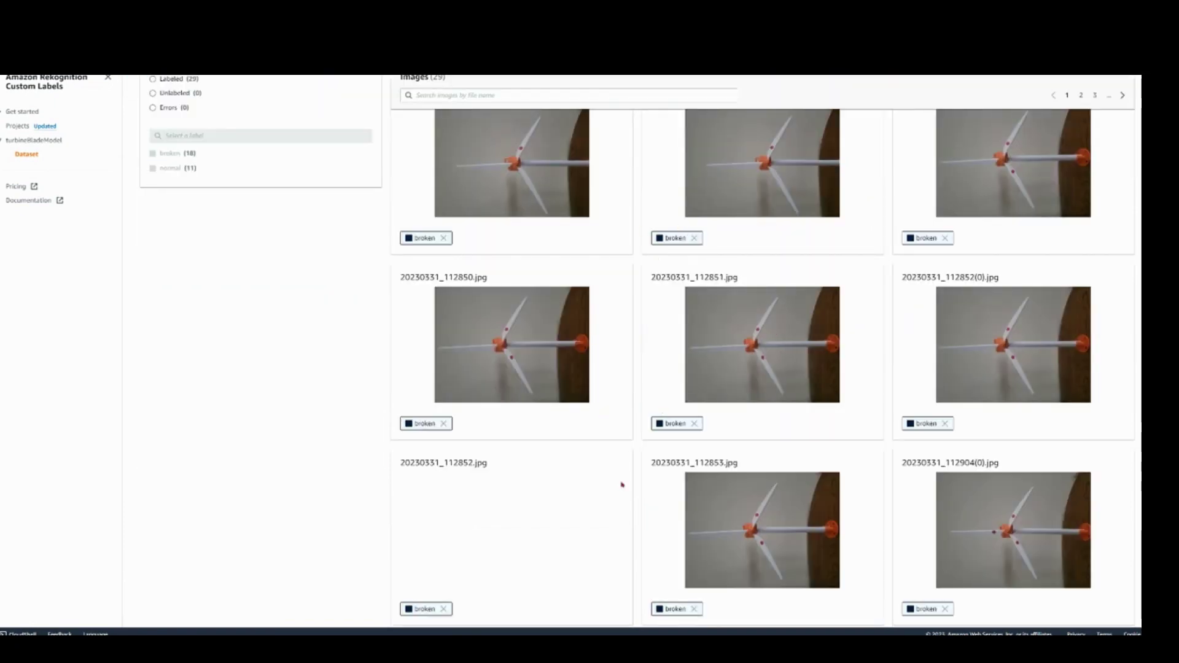
scroll(704, 373, "down", 1)
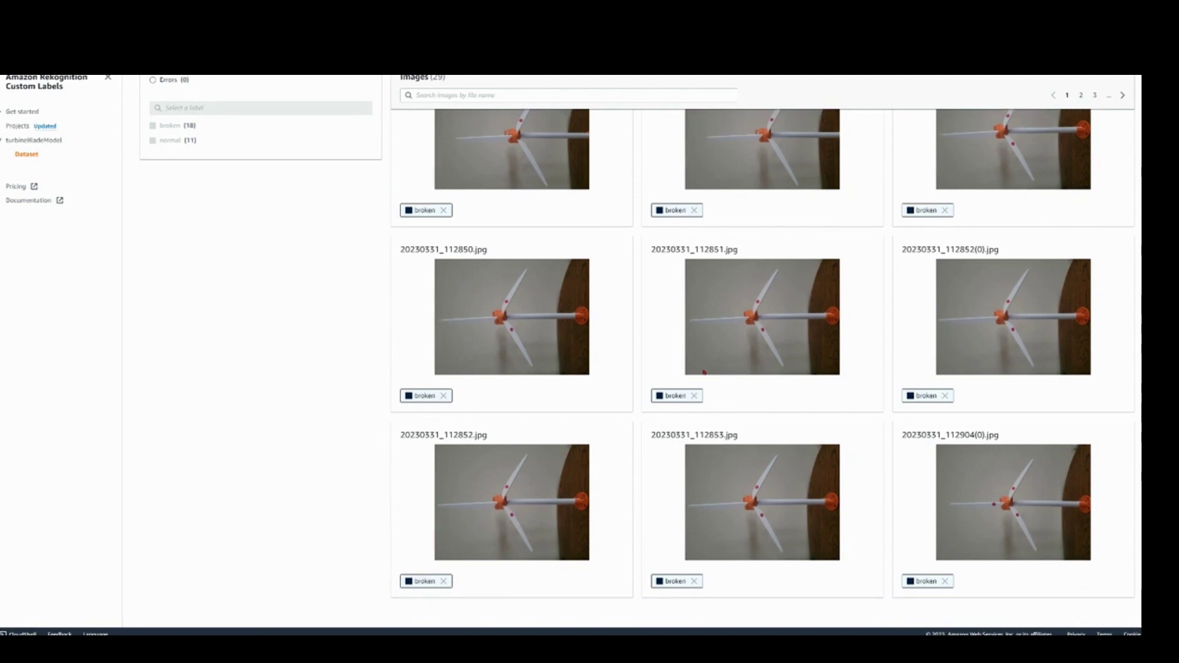
scroll(614, 363, "up", 5)
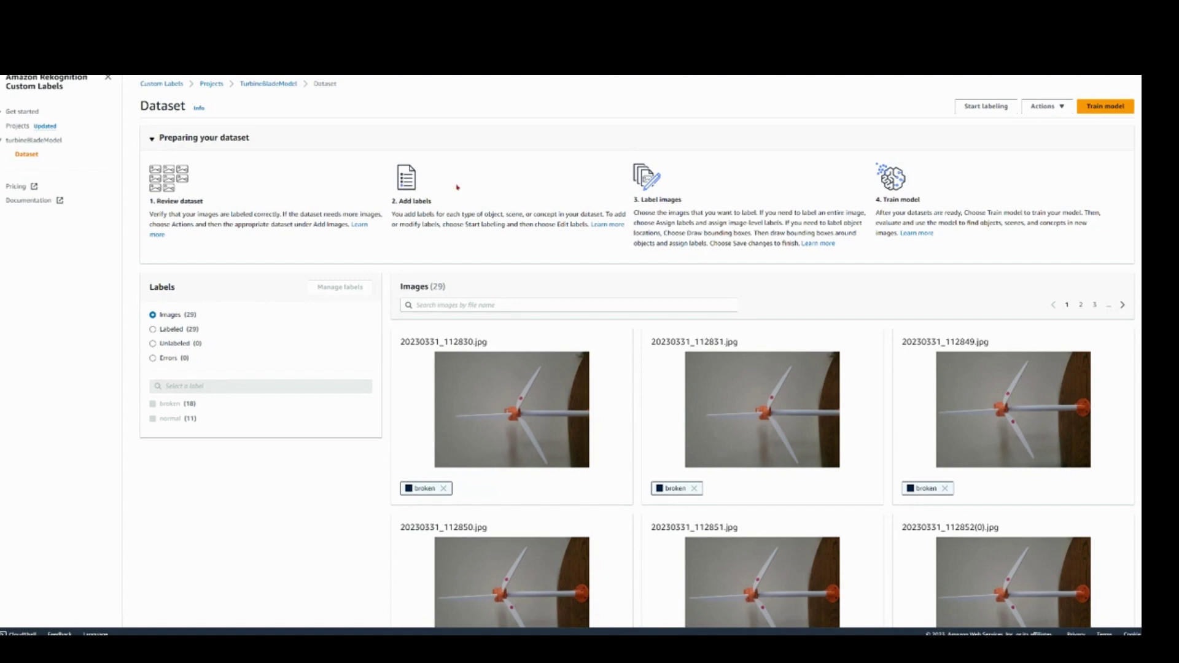
scroll(337, 139, "up", 1)
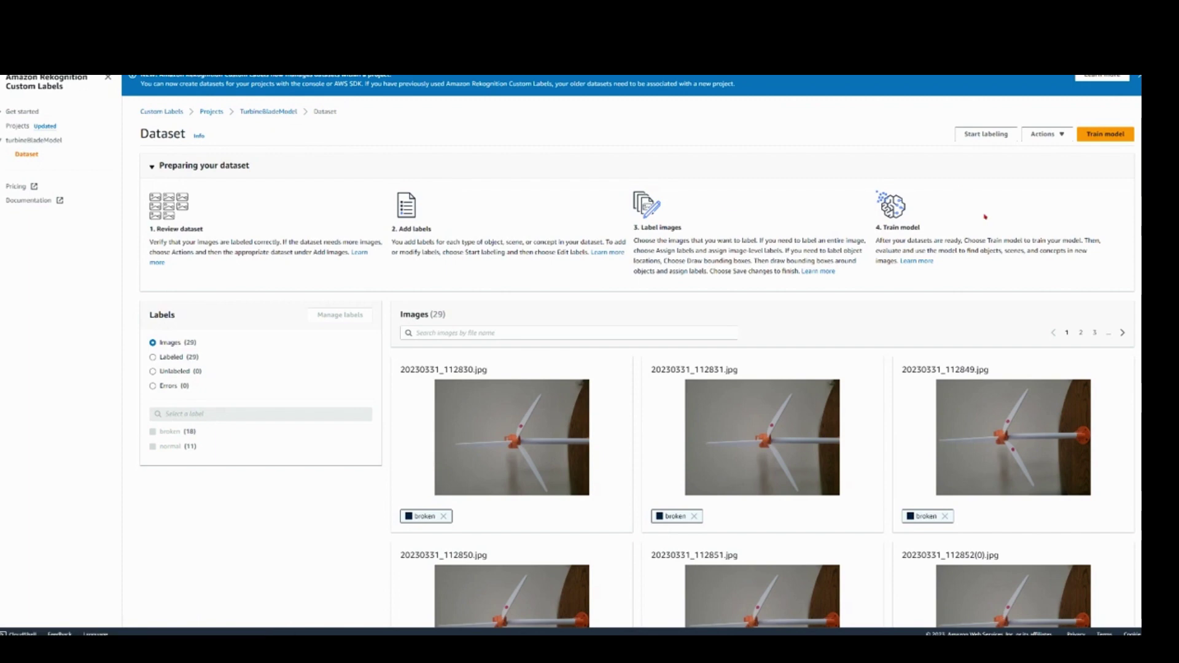
- Train a new turbineBladeModel version from the labelled dataset and confirm the training dialog
left_click(1100, 134)
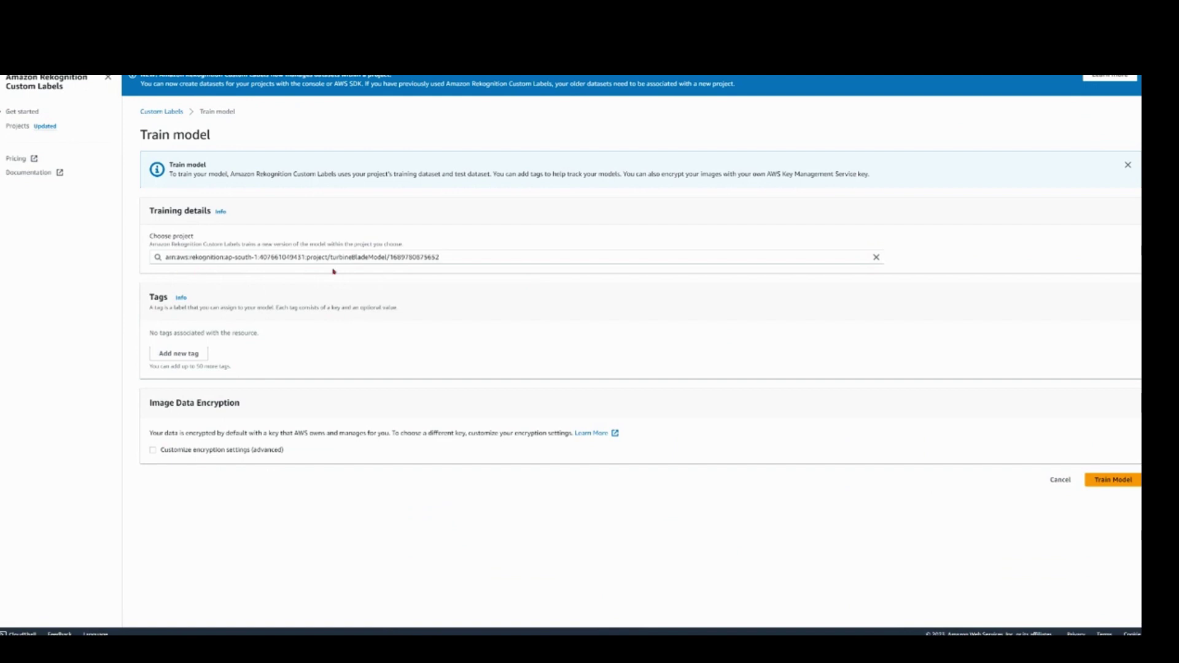
left_click(1101, 480)
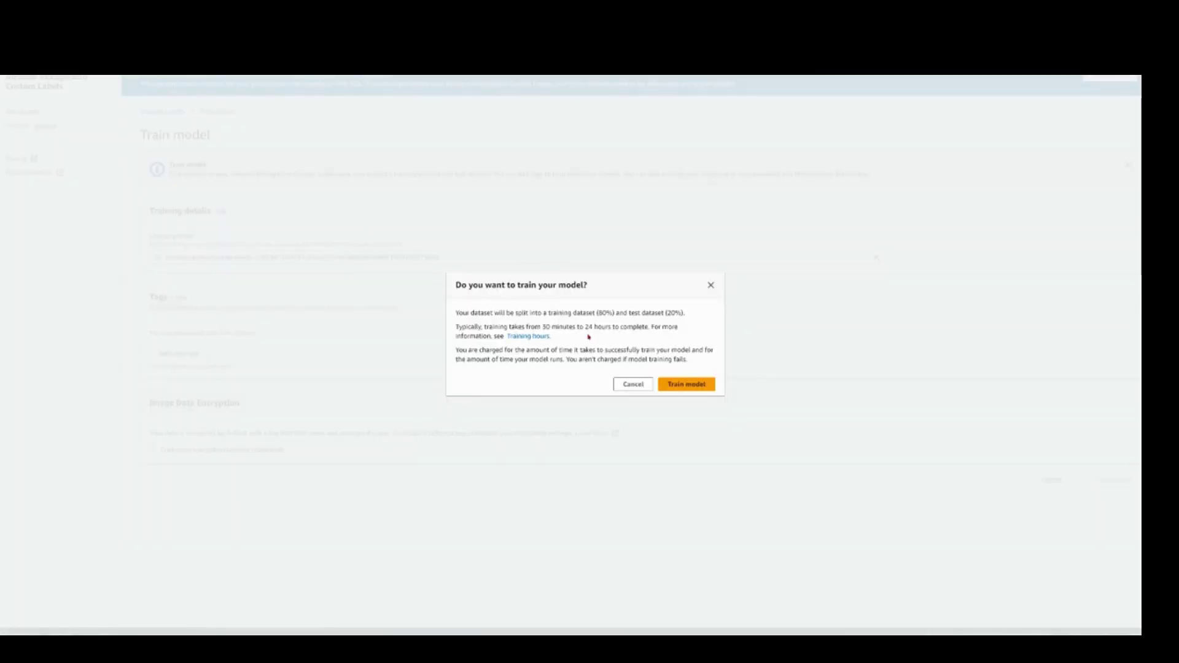
left_click(686, 384)
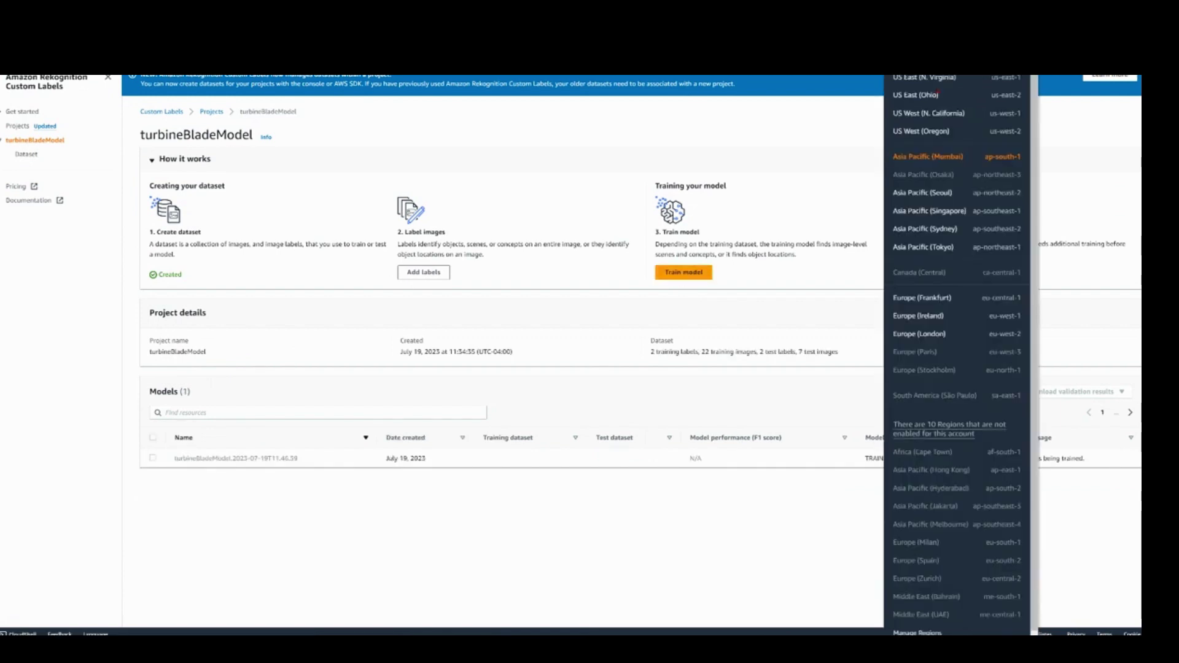
- Switch the console to US East (N. Virginia) and open the Custom Labels Projects list
left_click(924, 79)
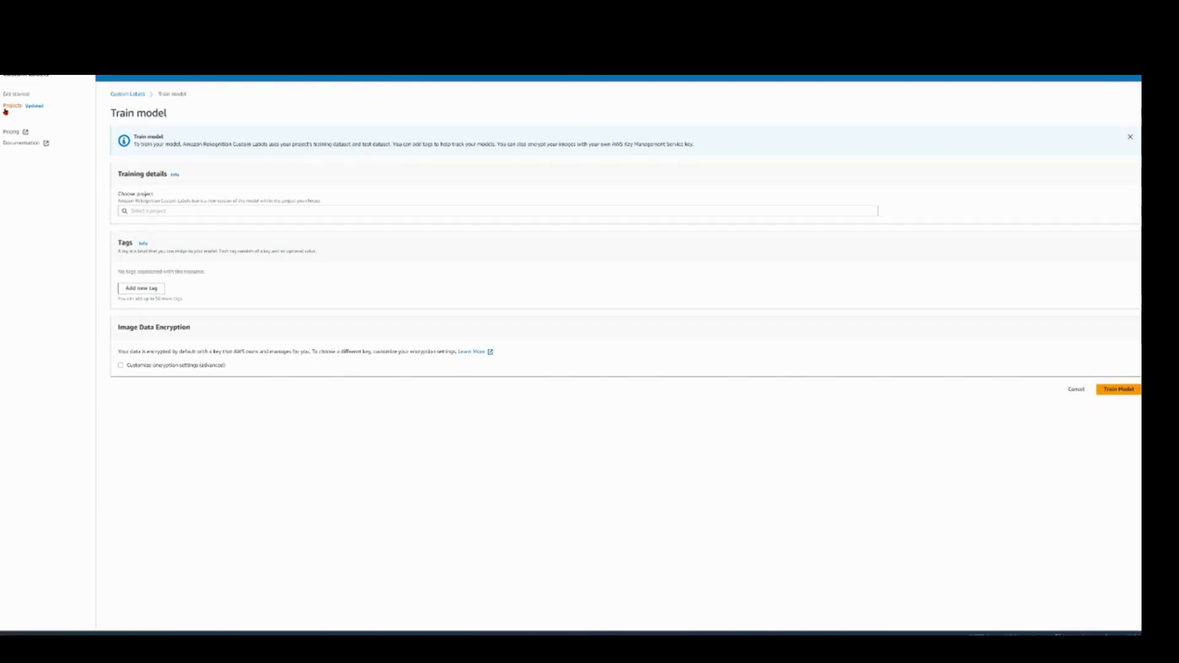
left_click(7, 107)
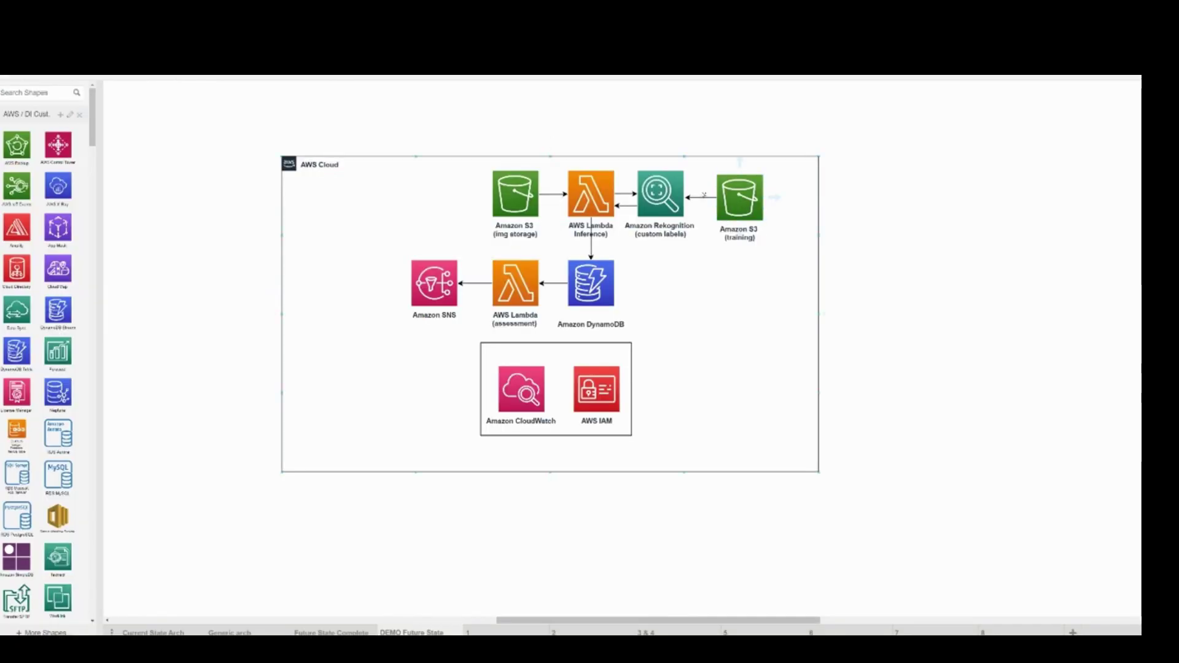
- Select and then deselect the Amazon S3 training bucket icon in the architecture diagram
left_click(743, 198)
left_click(425, 226)
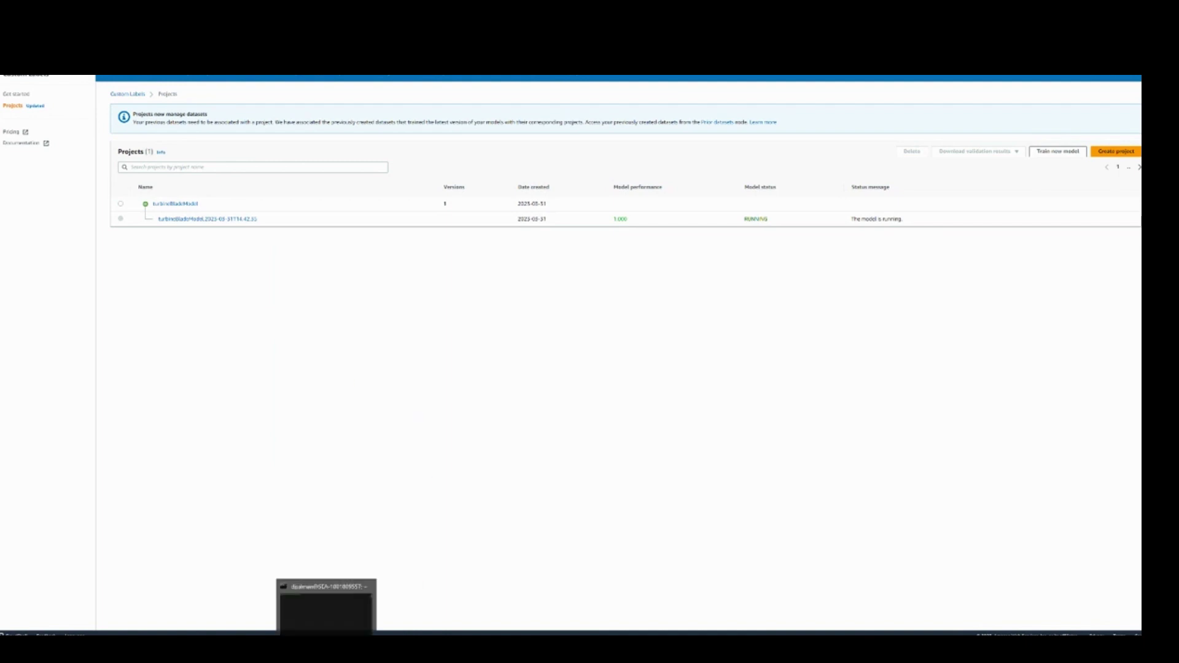
- Bring up the terminal window from the taskbar, then return to the blog article
left_click(326, 645)
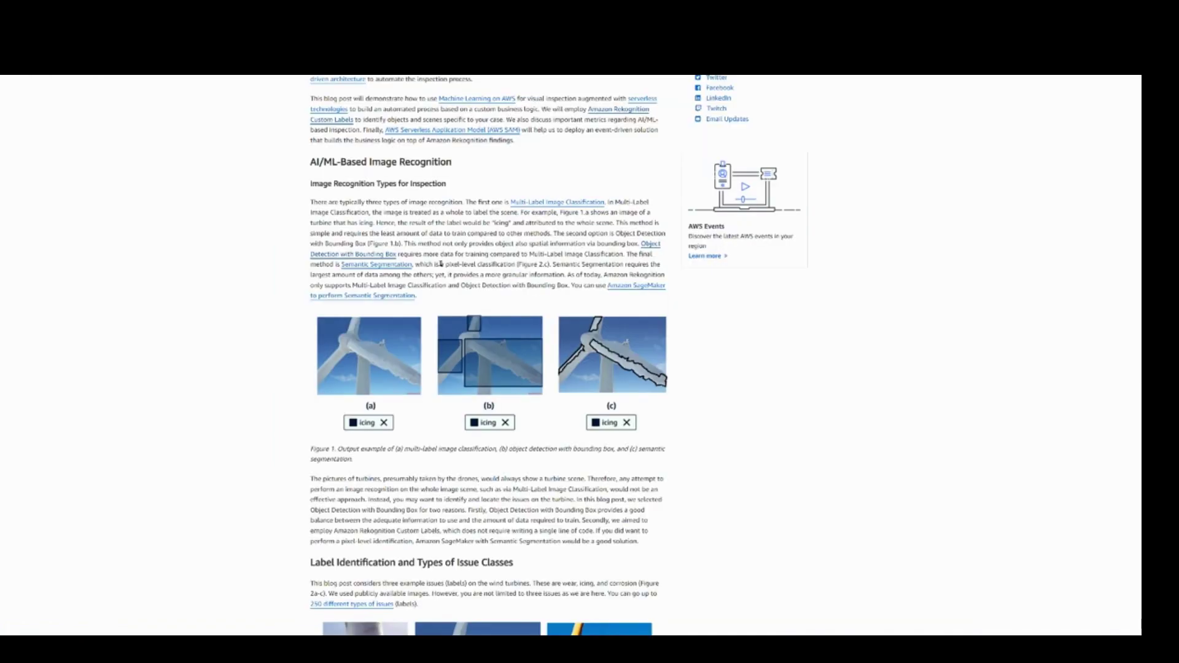
scroll(440, 265, "up", 3)
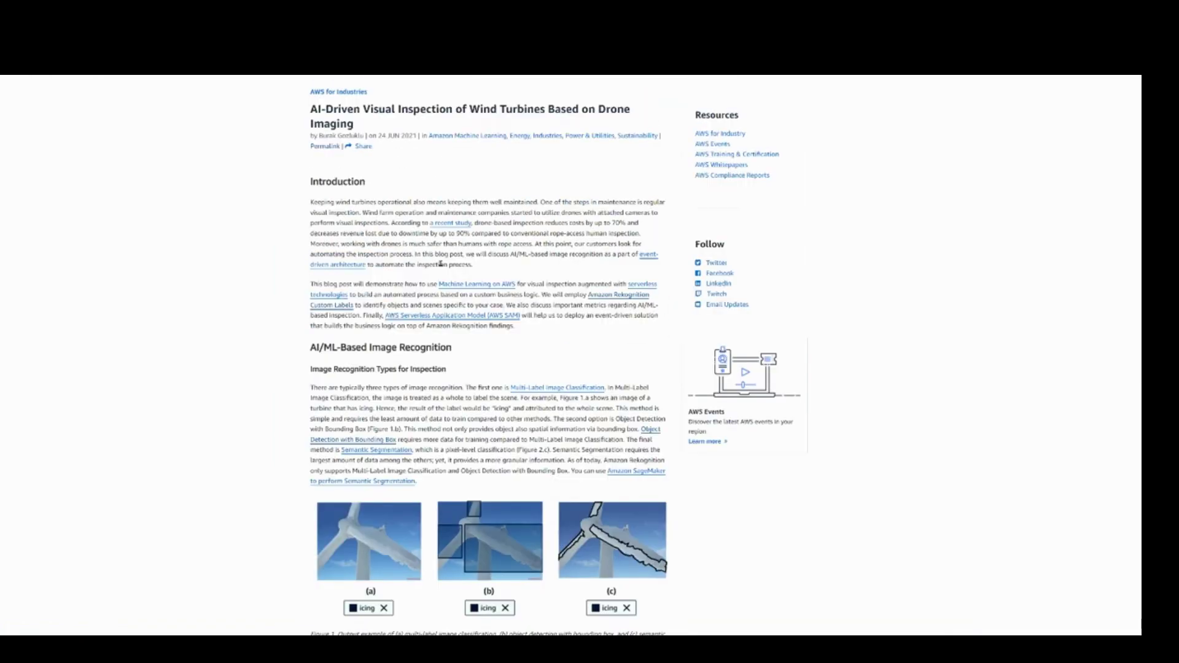
- Scroll the wind turbine article down to the Deployment prerequisites and follow the AWS SAM link
double_click(326, 135)
left_click(400, 183)
scroll(400, 183, "down", 1)
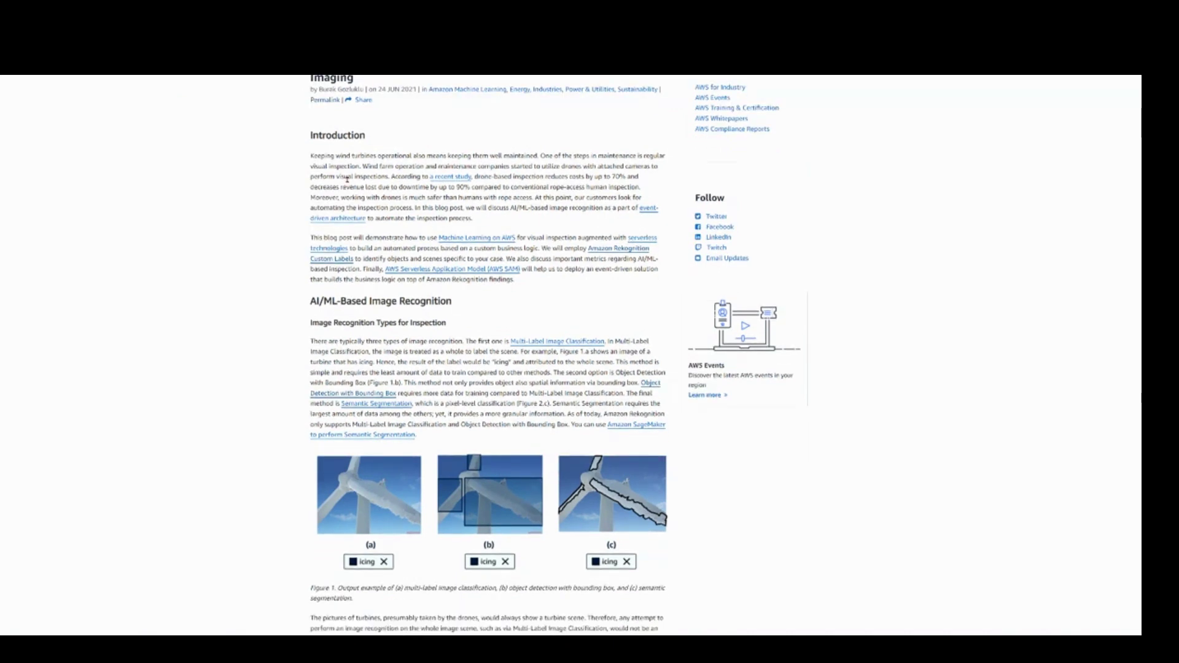
scroll(310, 371, "down", 20)
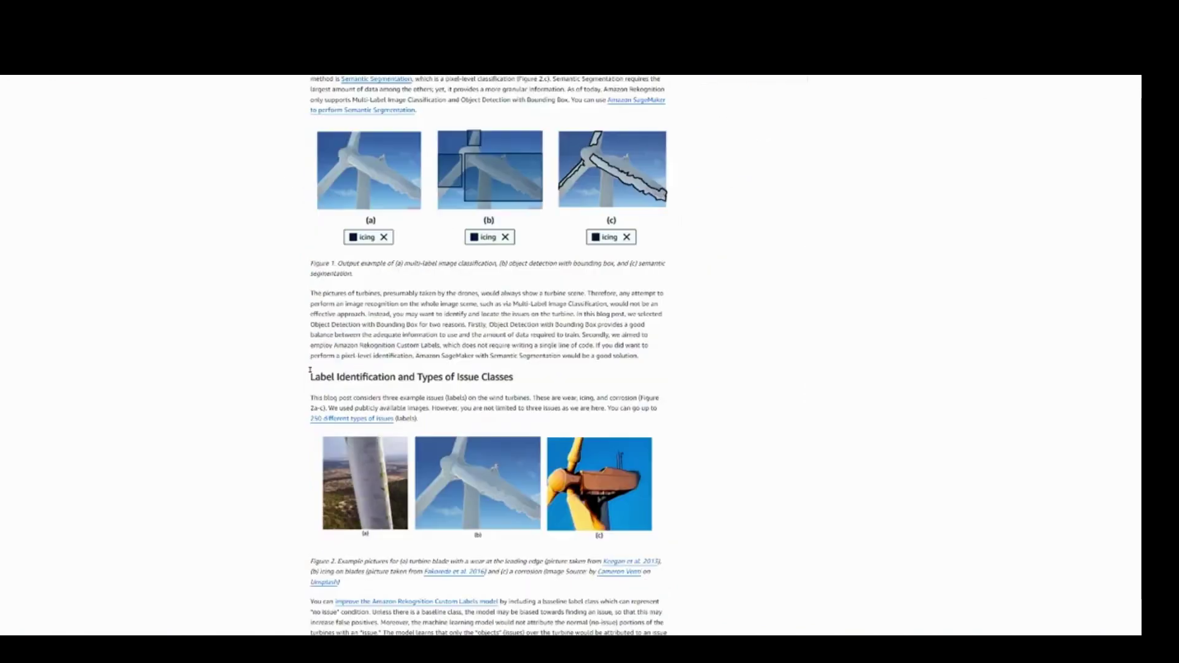
scroll(311, 371, "down", 12)
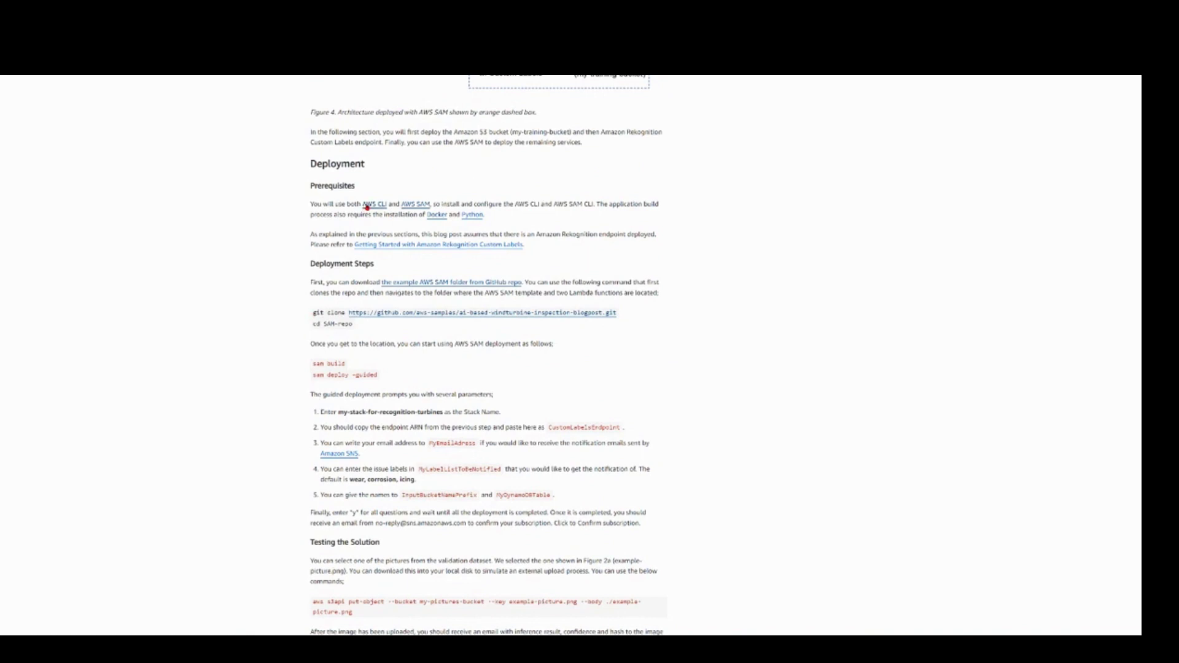
left_click(414, 205)
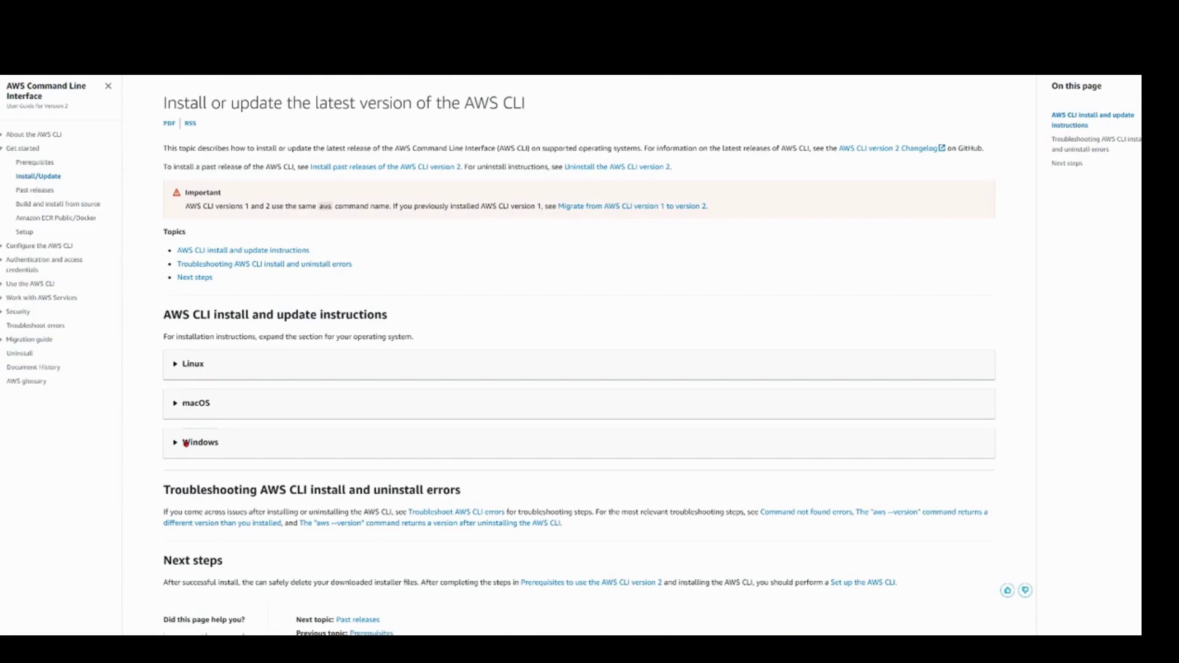
- Expand the Windows install steps for the AWS CLI and SAM CLI, then follow the Docker and Python links
left_click(185, 442)
scroll(237, 479, "down", 5)
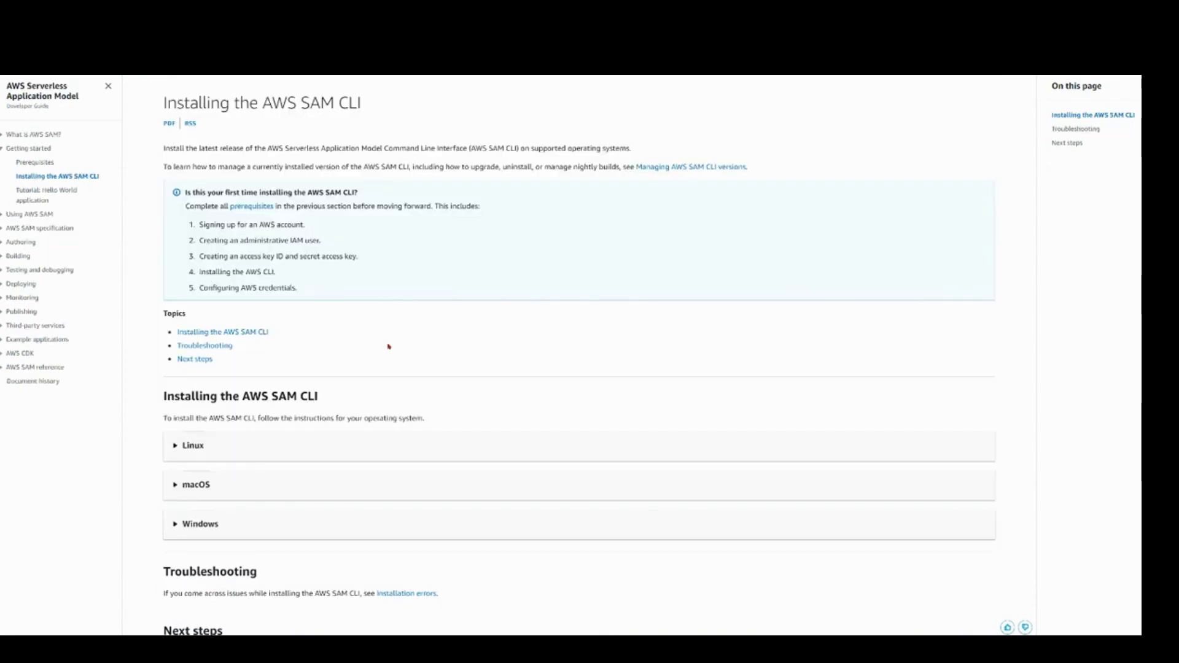
scroll(389, 347, "down", 3)
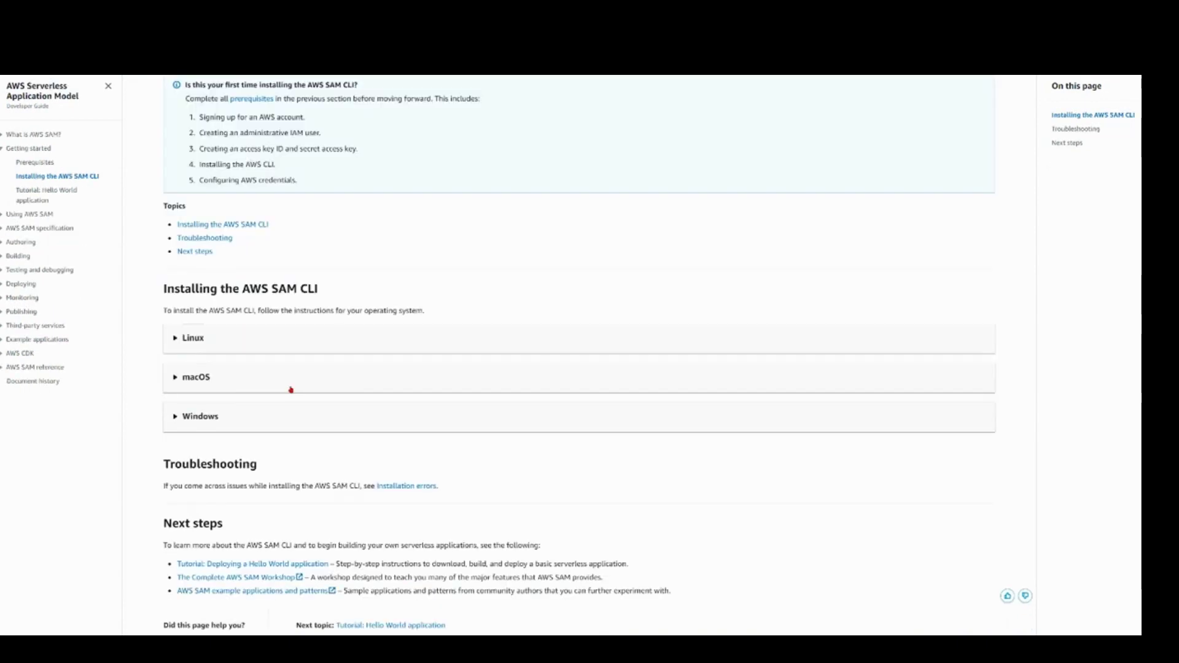
left_click(245, 339)
scroll(217, 570, "down", 5)
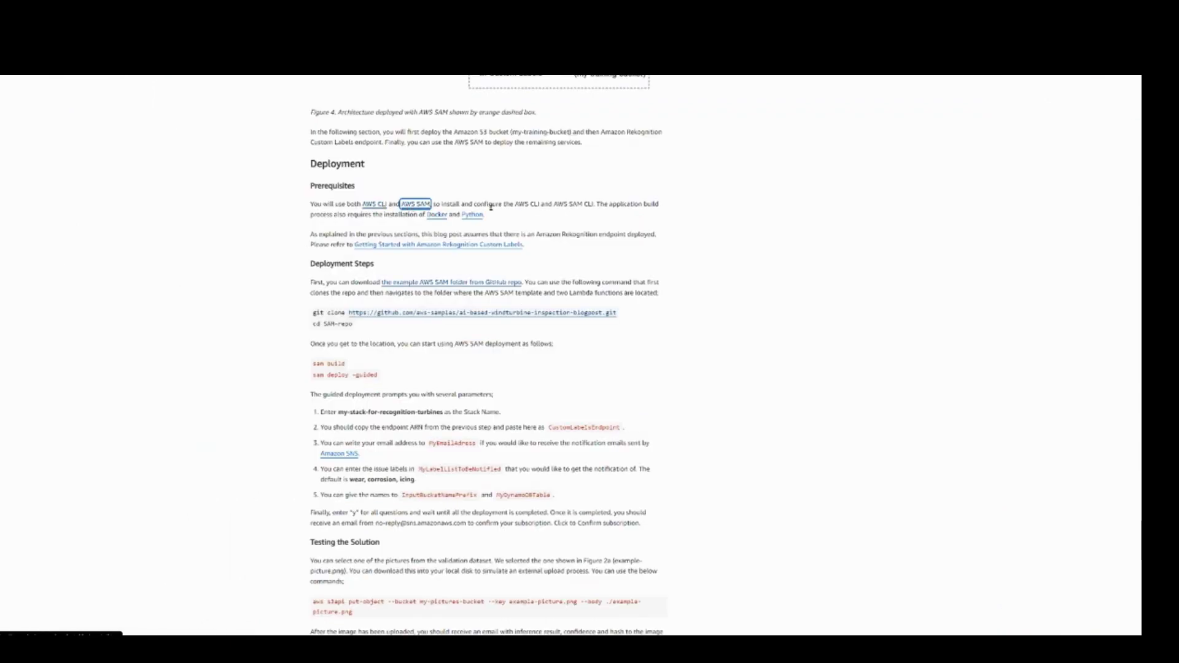
left_click(434, 218)
left_click(472, 216)
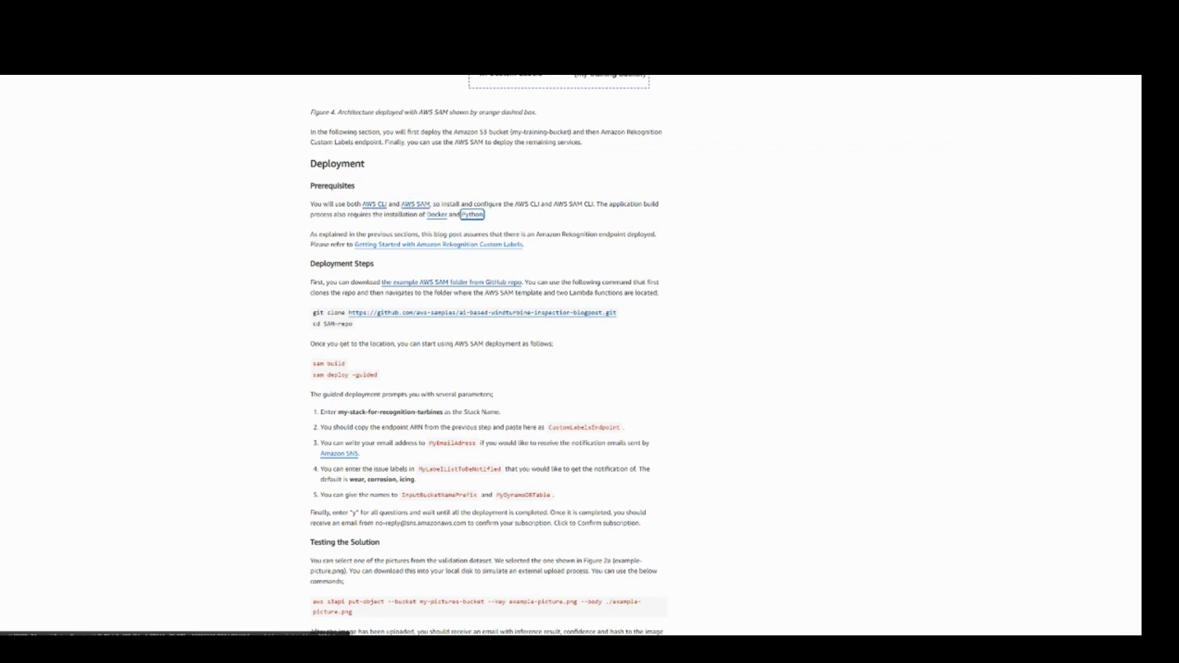
key("ctrl+Tab")
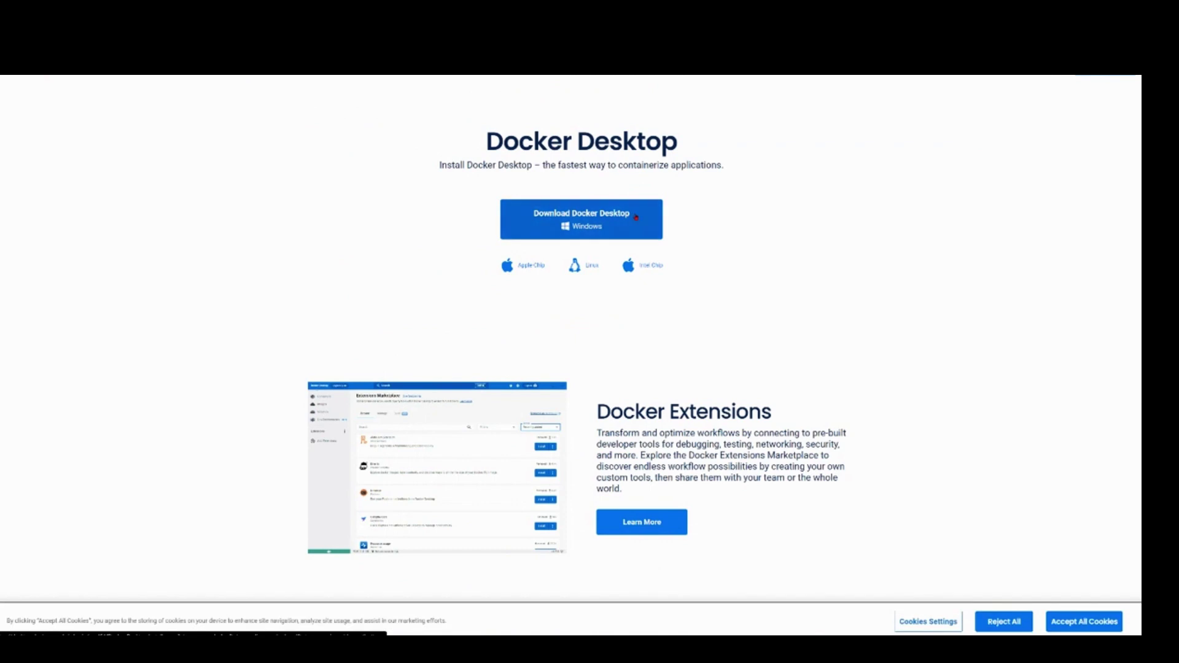
key("ctrl+Tab")
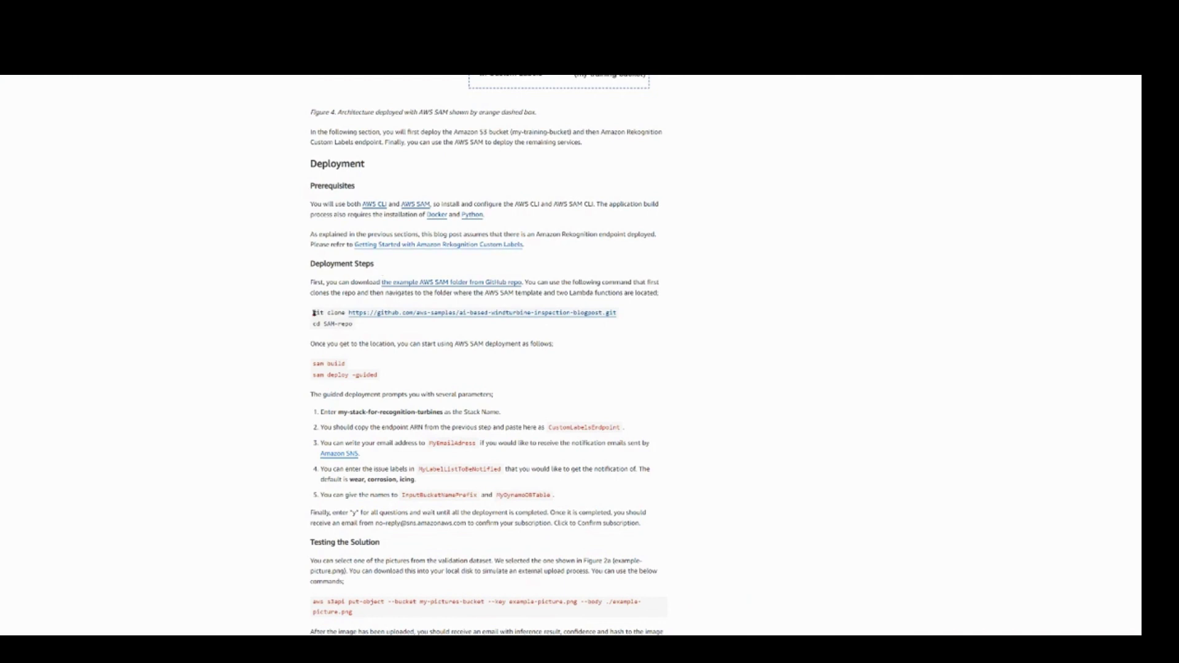
- Copy the article's git clone command into the terminal, then erase it from the prompt
left_click_drag(313, 313, 618, 316)
key("ctrl+c")
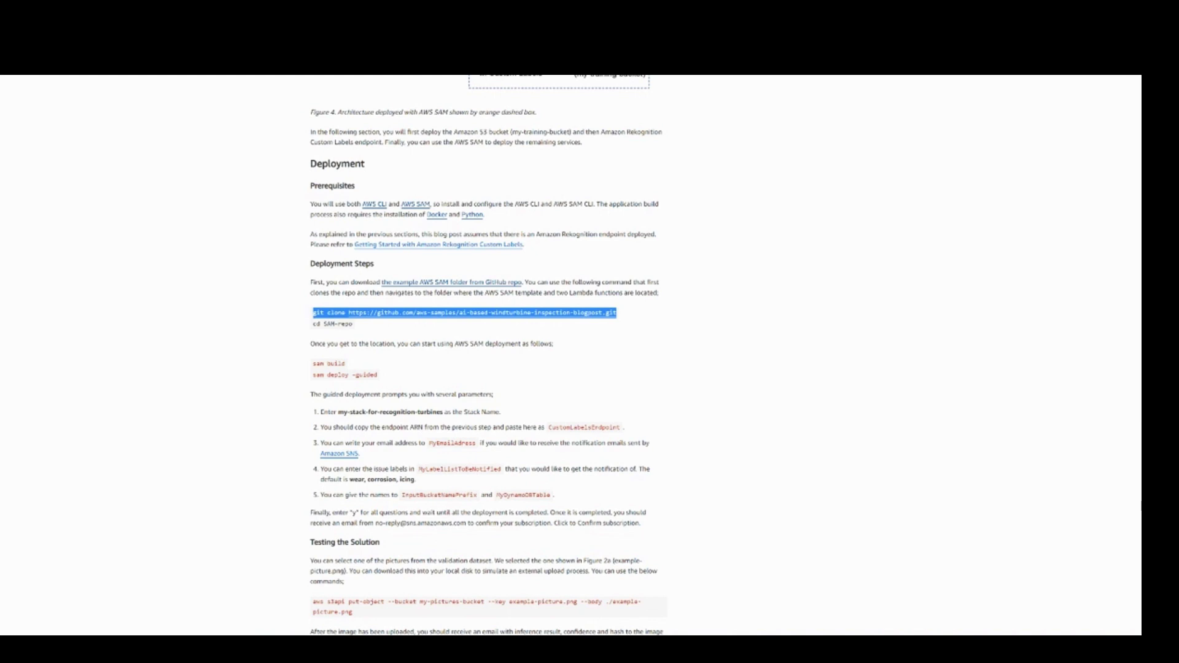
key("alt+Tab")
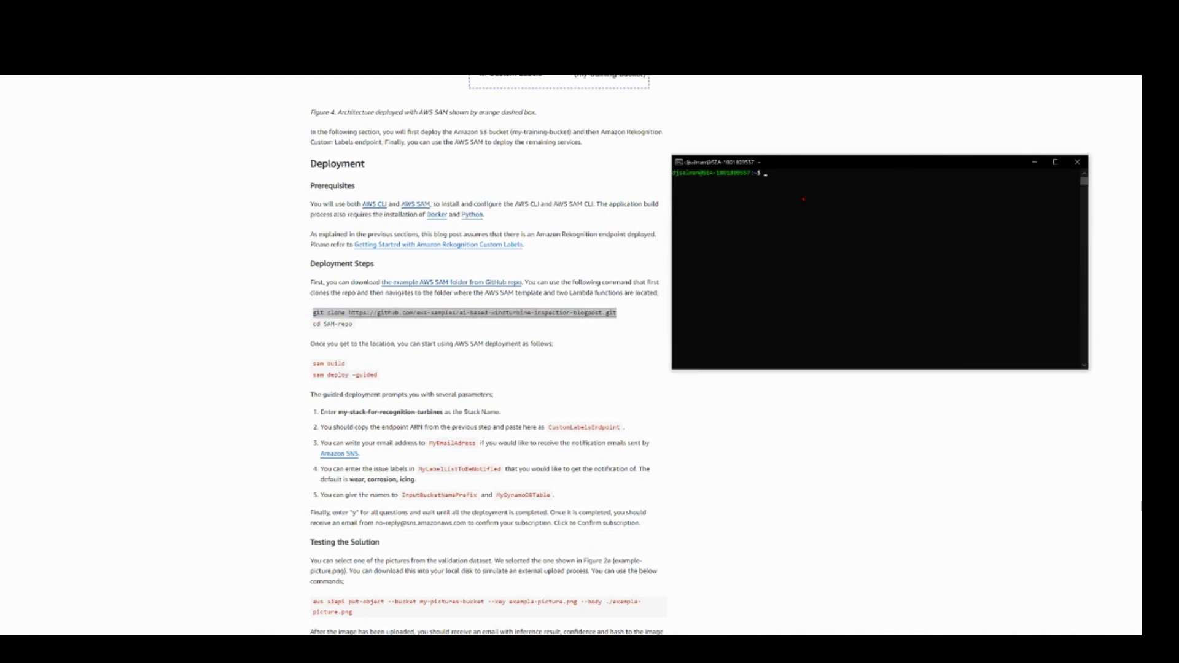
key("ctrl+v")
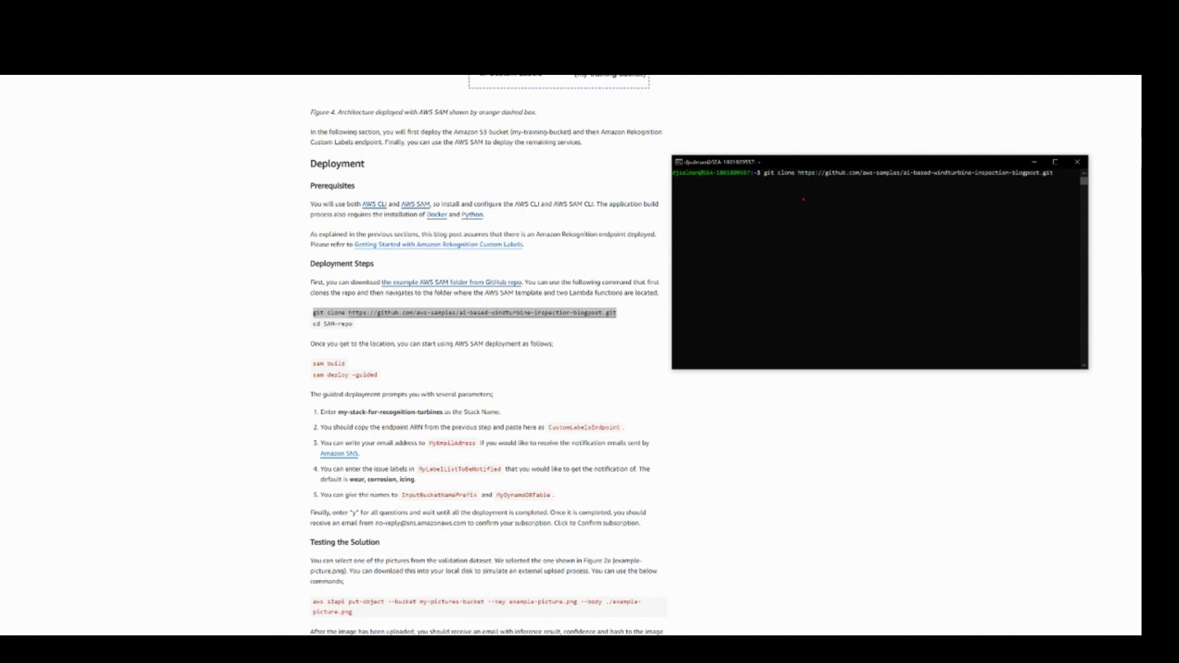
key("BackSpace")
key("BackSpace")
key("BackSpace")
key("BackSpace")
key("BackSpace")
key("BackSpace")
key("BackSpace")
key("BackSpace")
key("BackSpace")
key("BackSpace")
key("BackSpace")
key("BackSpace")
key("BackSpace")
key("BackSpace")
key("BackSpace")
key("BackSpace")
key("BackSpace")
key("BackSpace")
key("BackSpace")
key("BackSpace")
key("BackSpace")
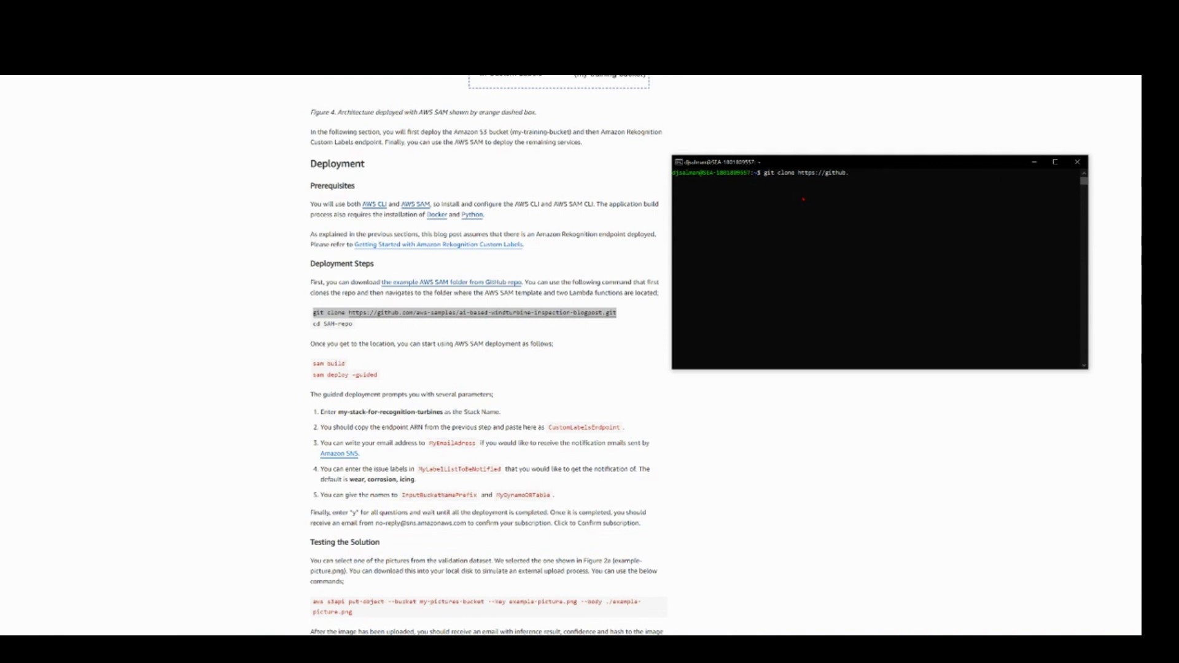
key("BackSpace")
key("BackSpace")
key("BackSpace")
key("BackSpace")
key("BackSpace")
key("BackSpace")
key("BackSpace")
key("BackSpace")
key("BackSpace")
key("BackSpace")
key("BackSpace")
key("BackSpace")
key("BackSpace")
key("BackSpace")
key("BackSpace")
key("BackSpace")
key("BackSpace")
key("BackSpace")
key("BackSpace")
key("BackSpace")
- Create and enter mlDemo3, then clone the ai-based-windturbine-inspection-blogpost repository into it
type("mkdi")
type("r mlDepmo3")
key("Return")
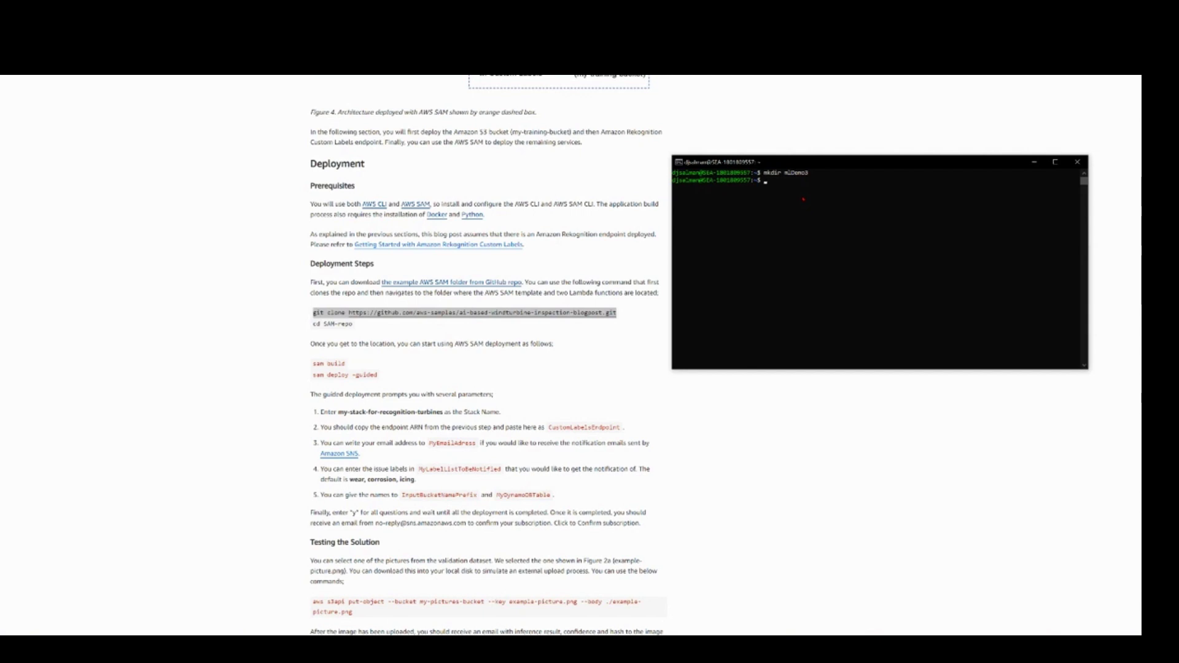
type("cd mlDemo3")
key("Return")
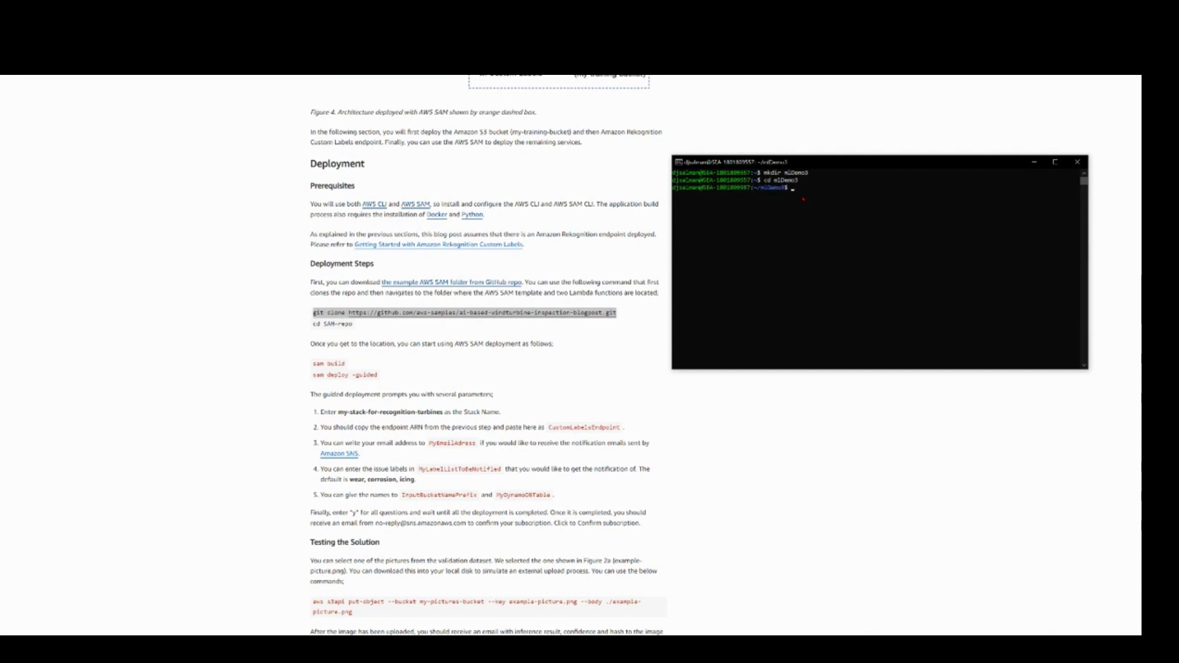
type("ls")
key("Return")
right_click(804, 198)
key("Return")
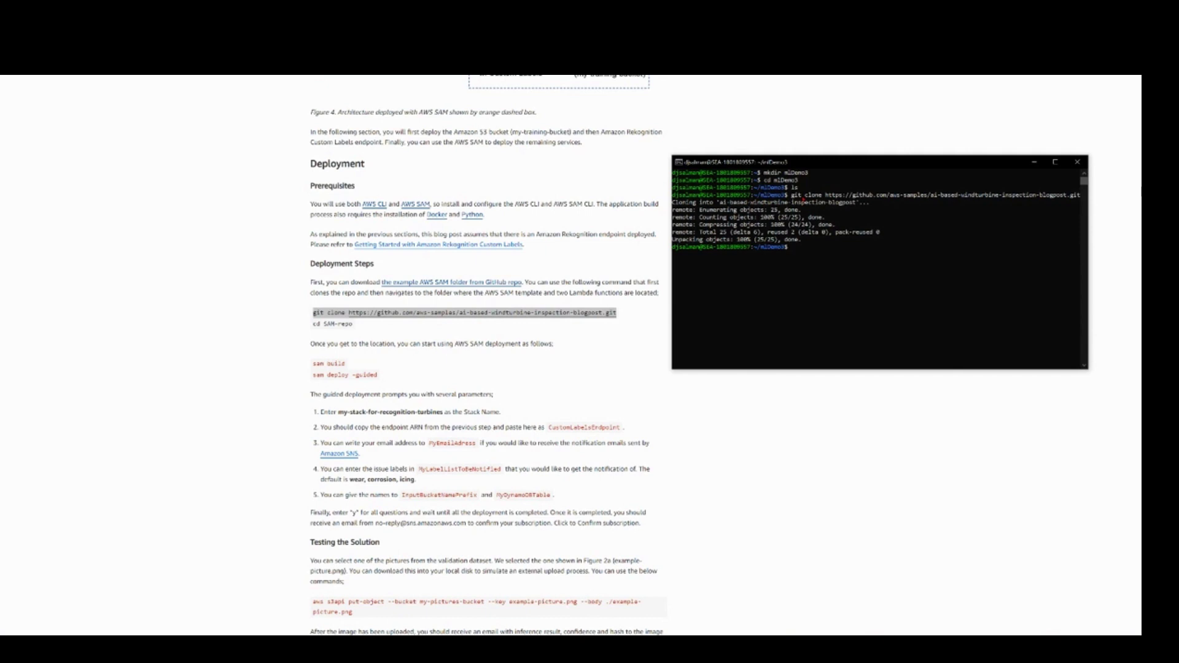
- Move into ai-based-windturbine-inspection-blogpost/SAM-repo and run sam build
type("ls")
key("Return")
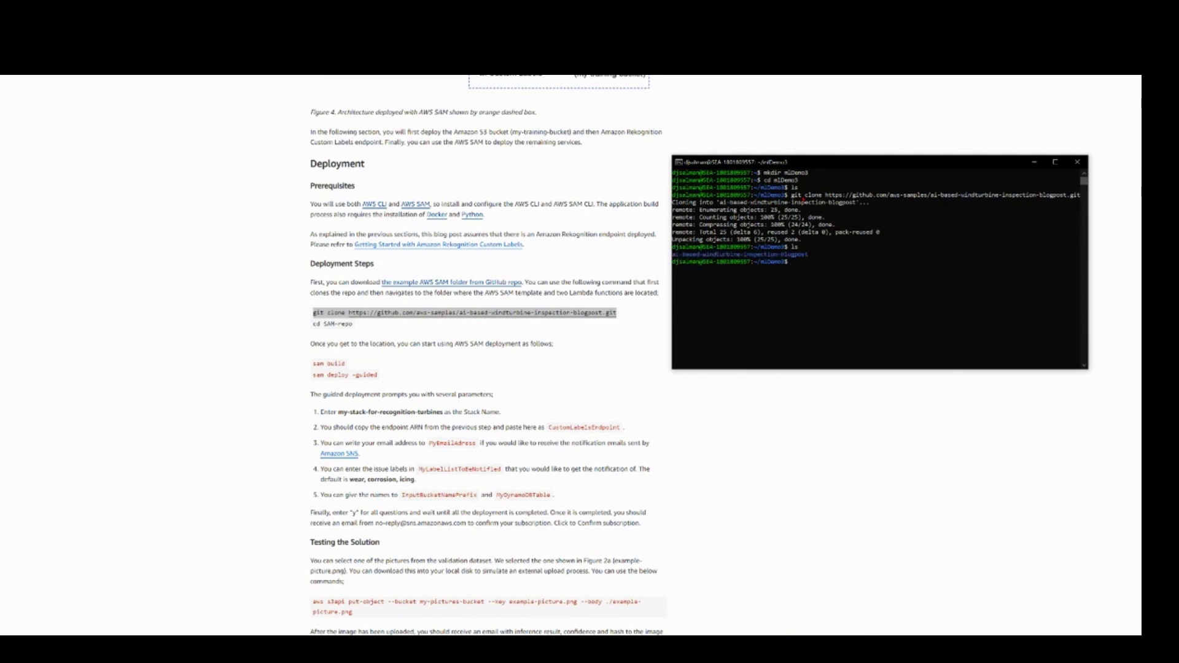
type("cd ai")
key("Tab")
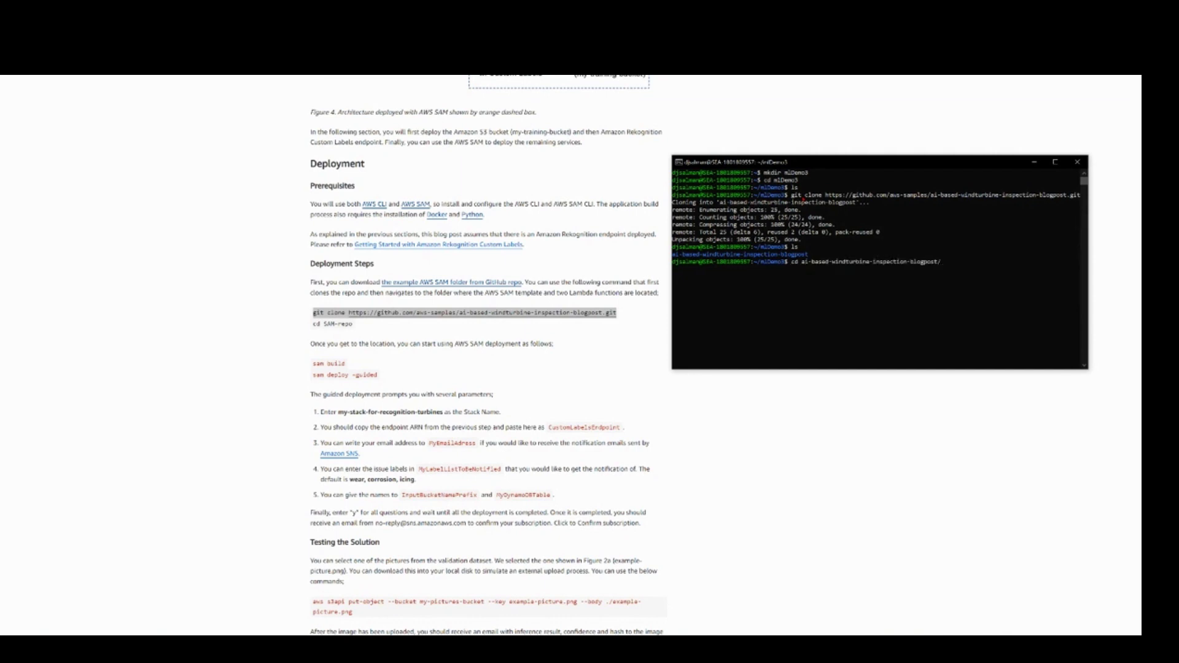
key("Return")
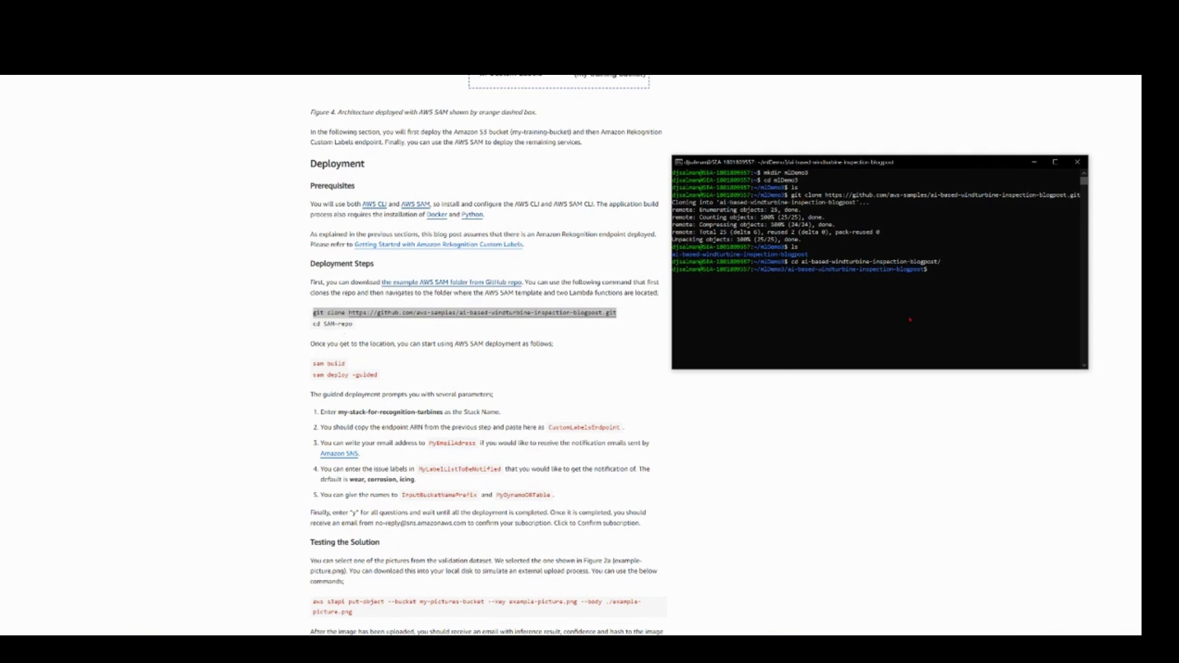
type("cd SAM-repo/")
key("Return")
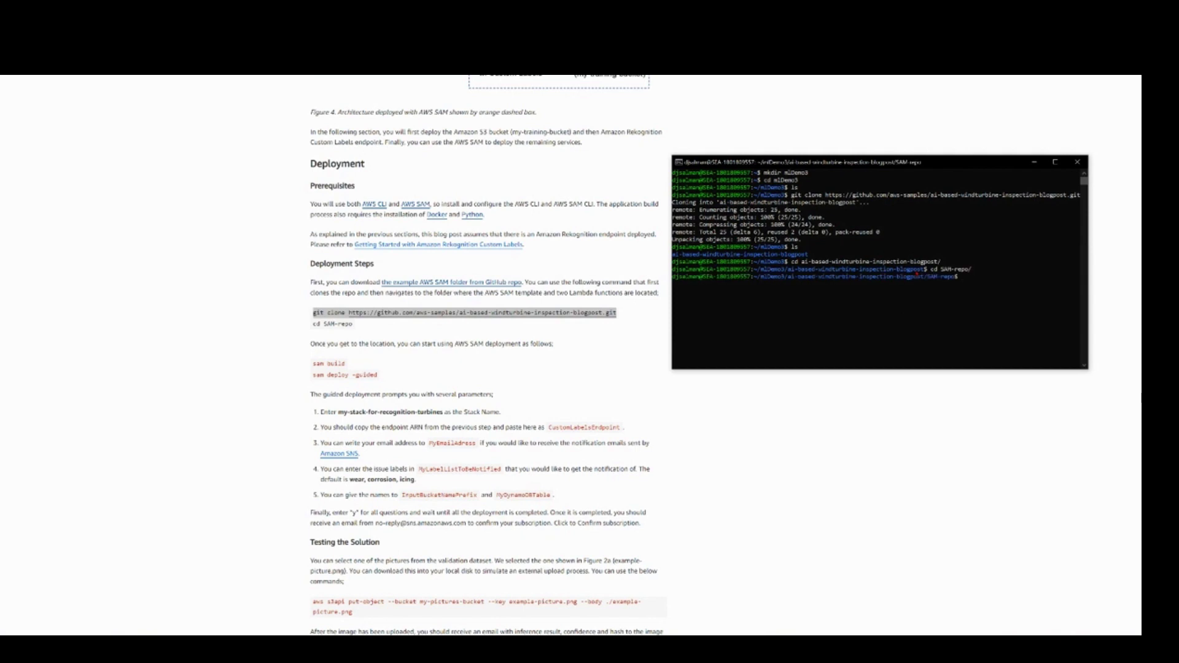
type("sam build")
key("Return")
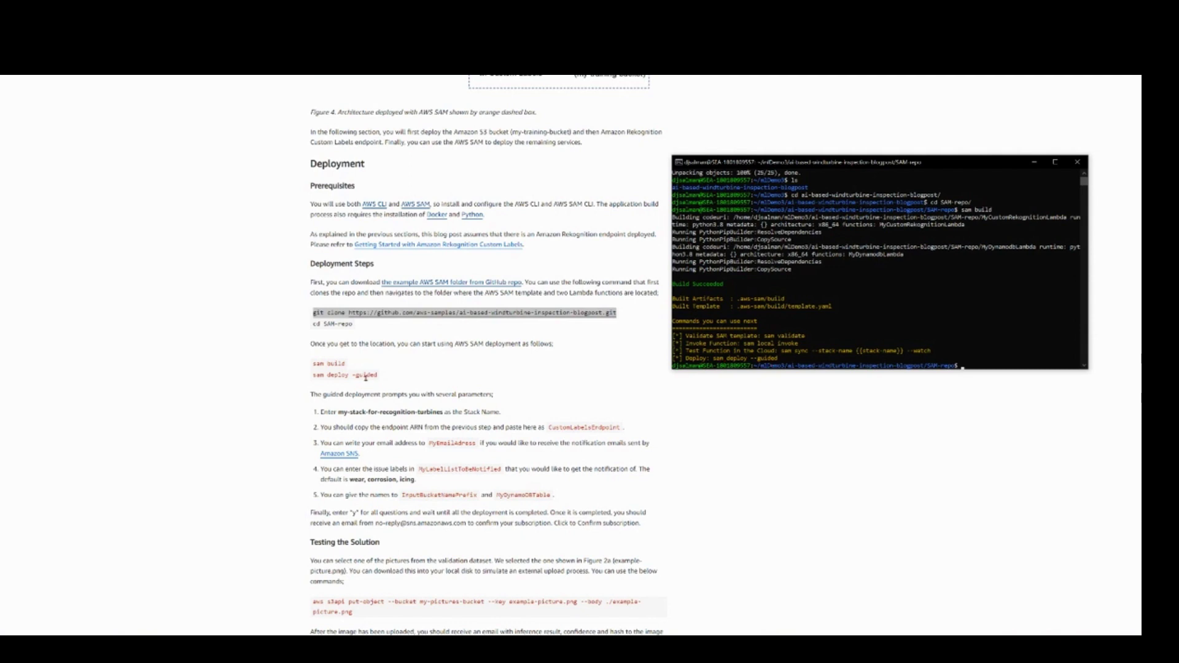
- Enter the sam deploy --guided command after the build output
type("sam deploy --guided")
- Run the guided deploy and give it the stack name my-stack-for-recognition-turbines, copied from the blog
key("Return")
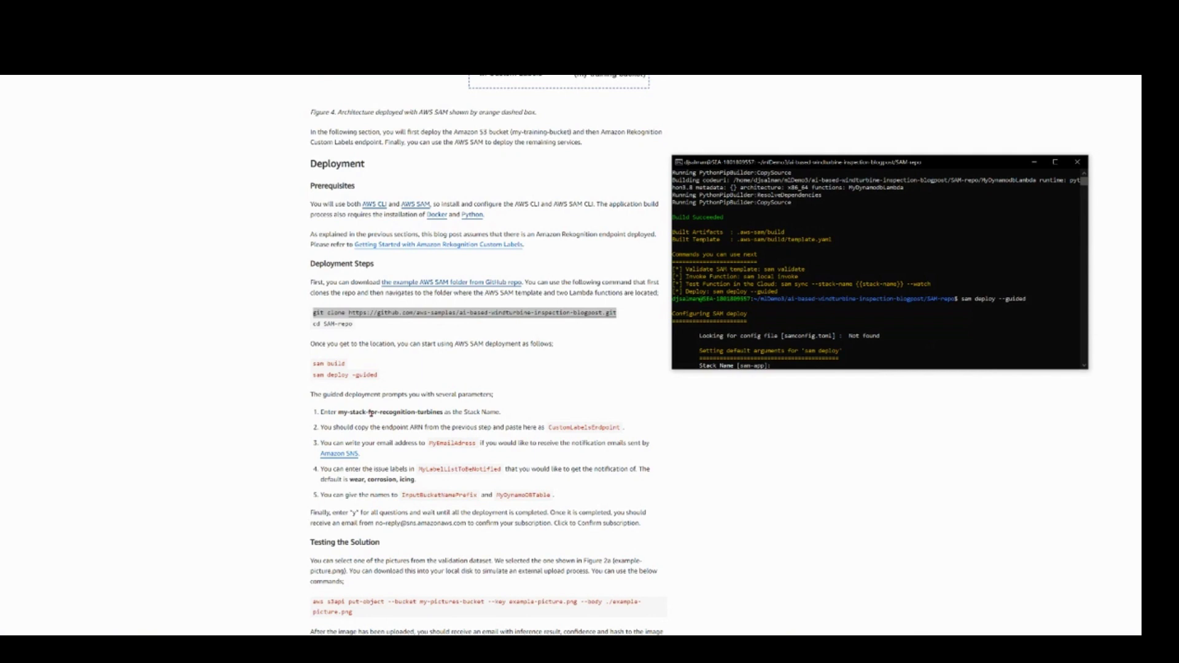
double_click(371, 413)
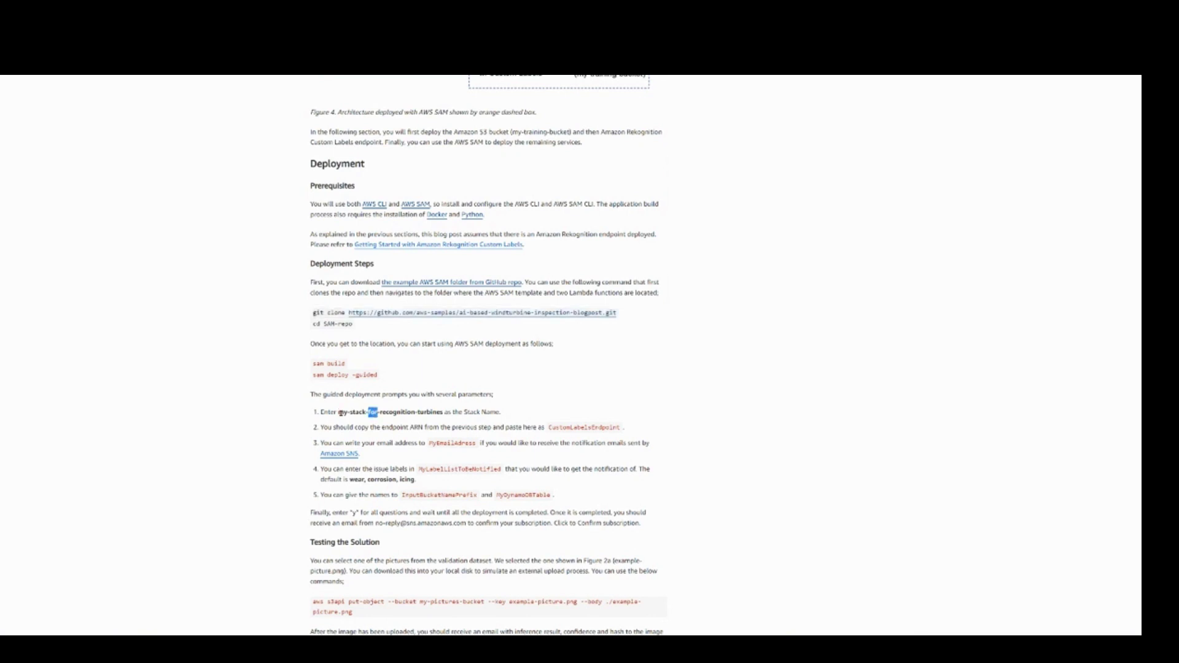
left_click_drag(340, 413, 443, 412)
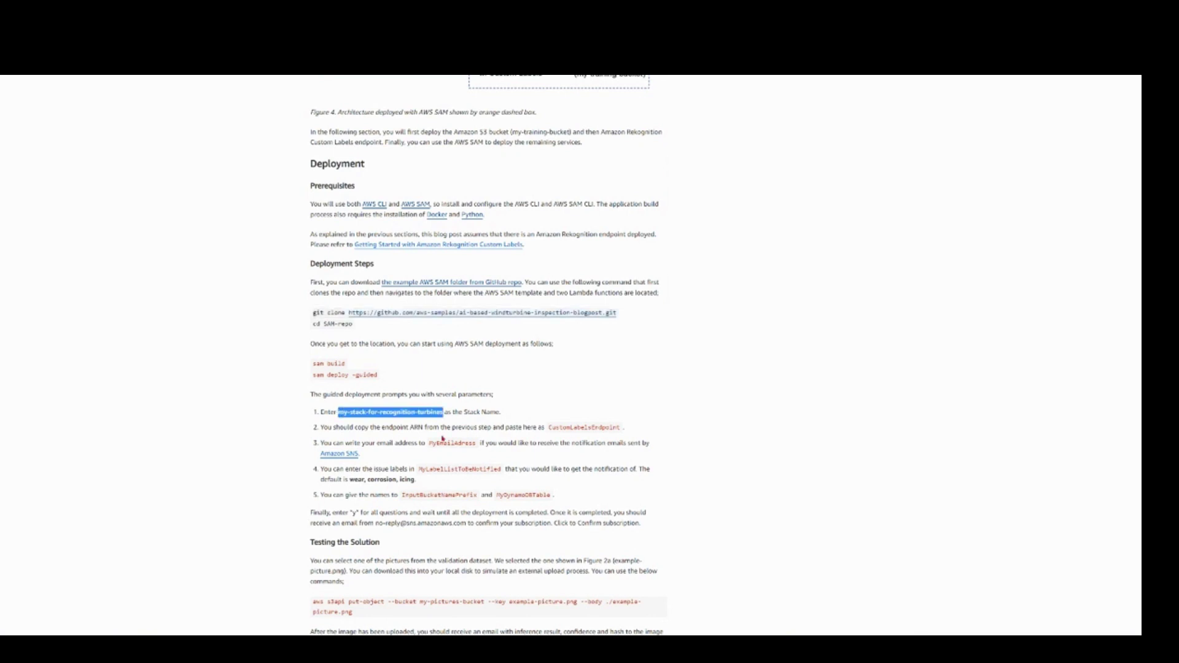
right_click(421, 413)
left_click(442, 419)
key("alt+Tab")
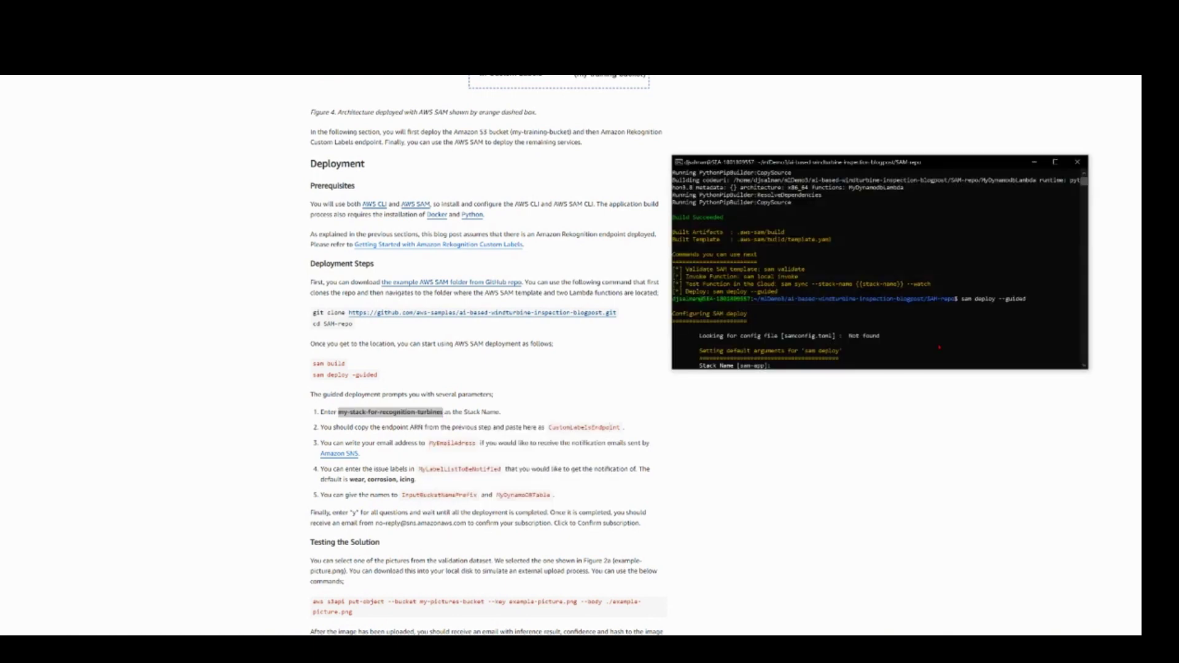
right_click(926, 357)
key("Return")
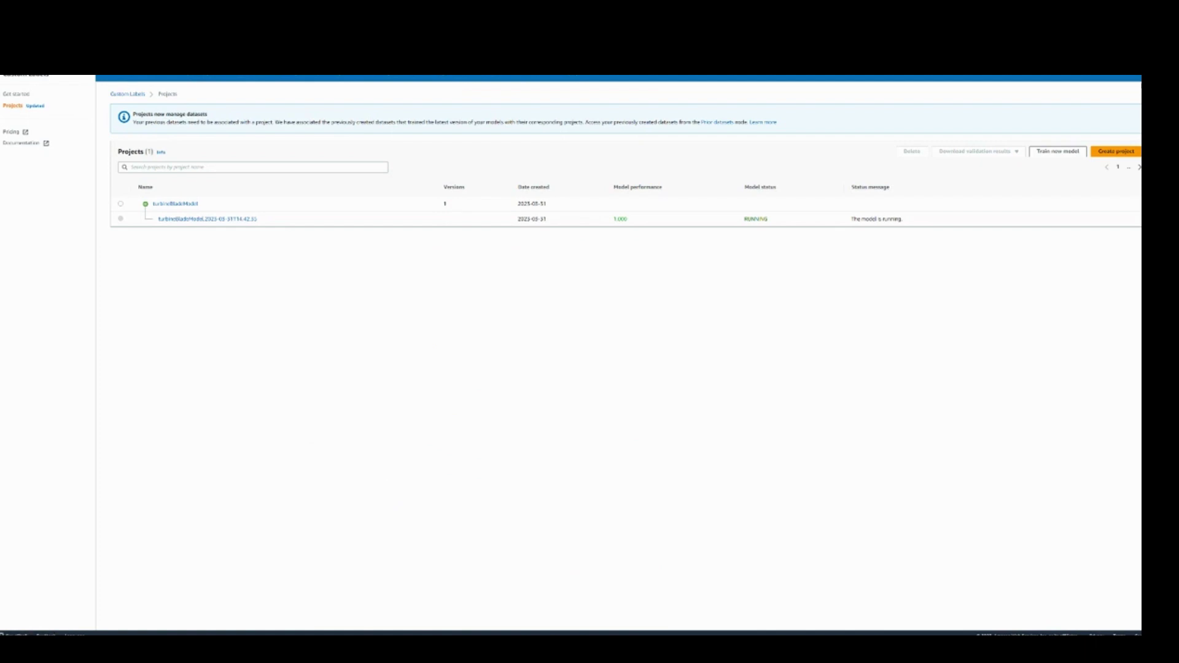
- Confirm the console region, then accept defaults for region us-east-1, DynamoDB table and input bucket prefix
left_click(1042, 52)
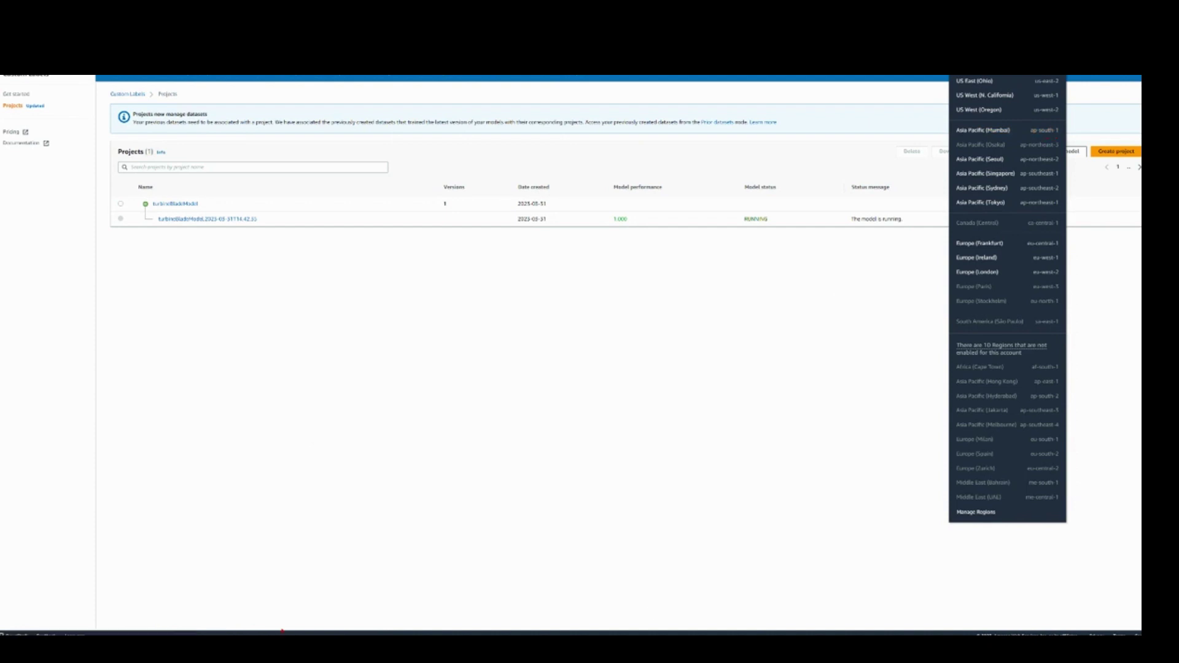
key("alt+Tab")
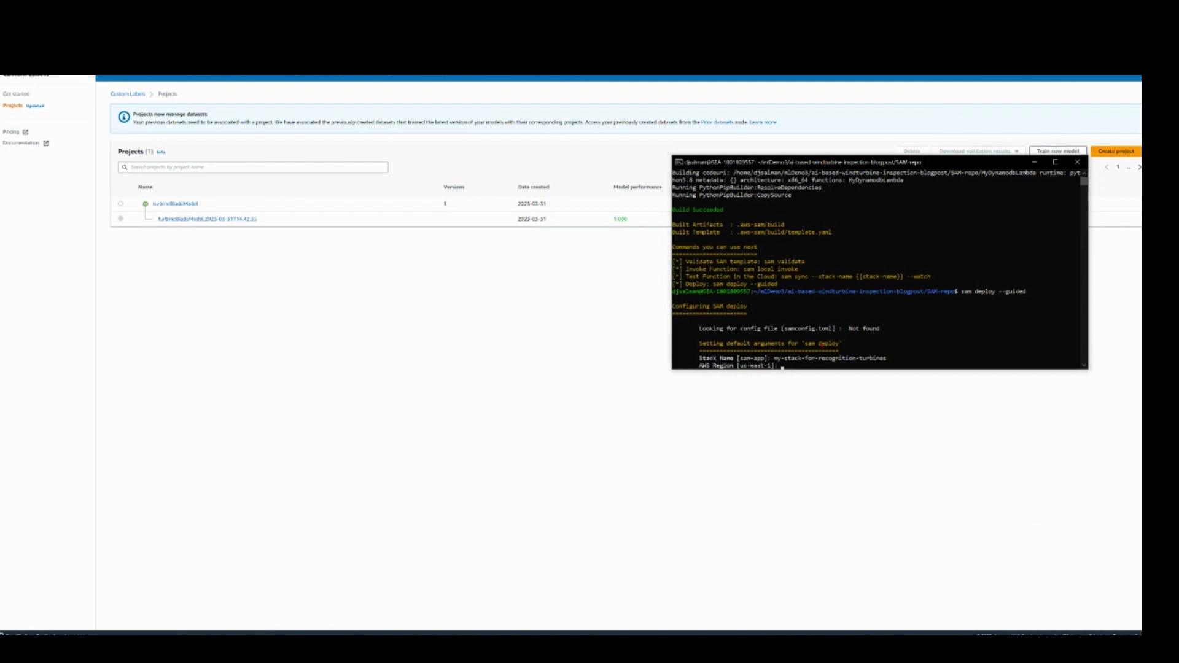
left_click(990, 314)
key("Escape")
key("Return")
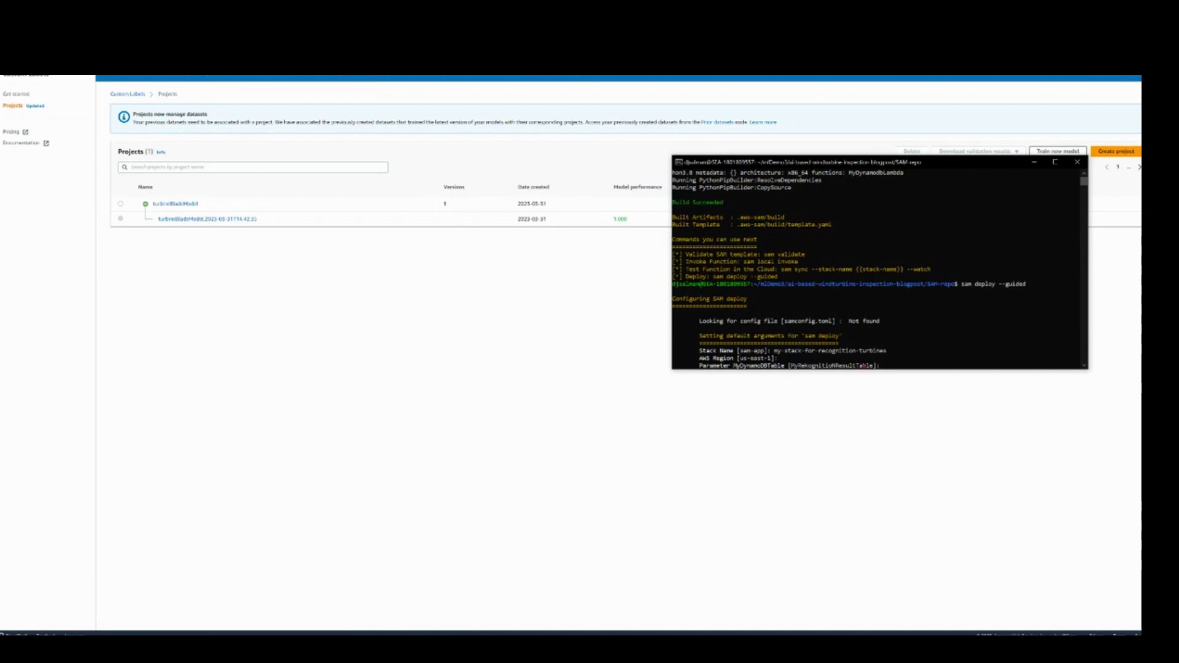
key("Return")
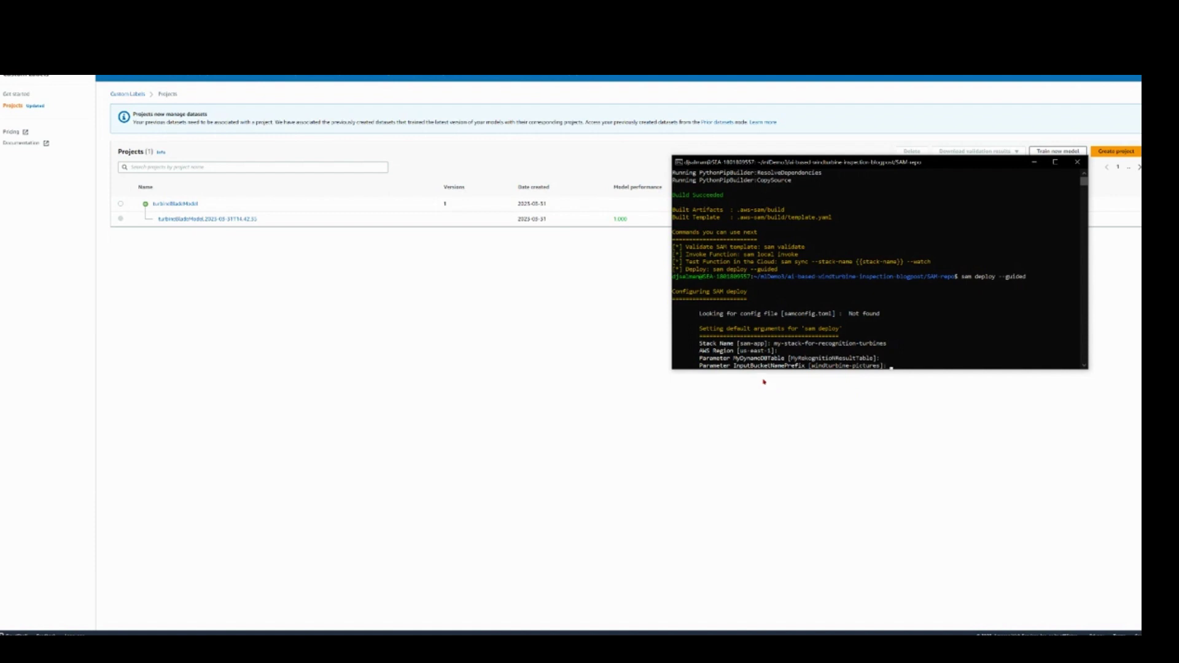
key("Return")
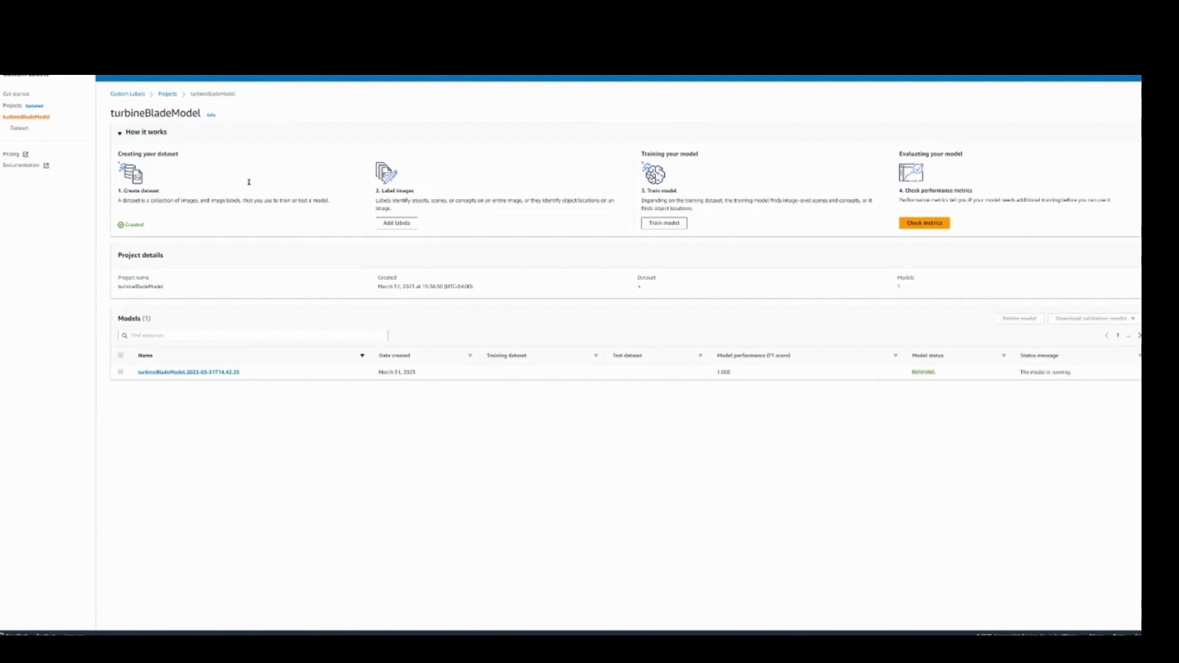
- Copy the ARN of model version turbineBladeModel.2023-03-31T14.42.35 from its Use model page
left_click(153, 372)
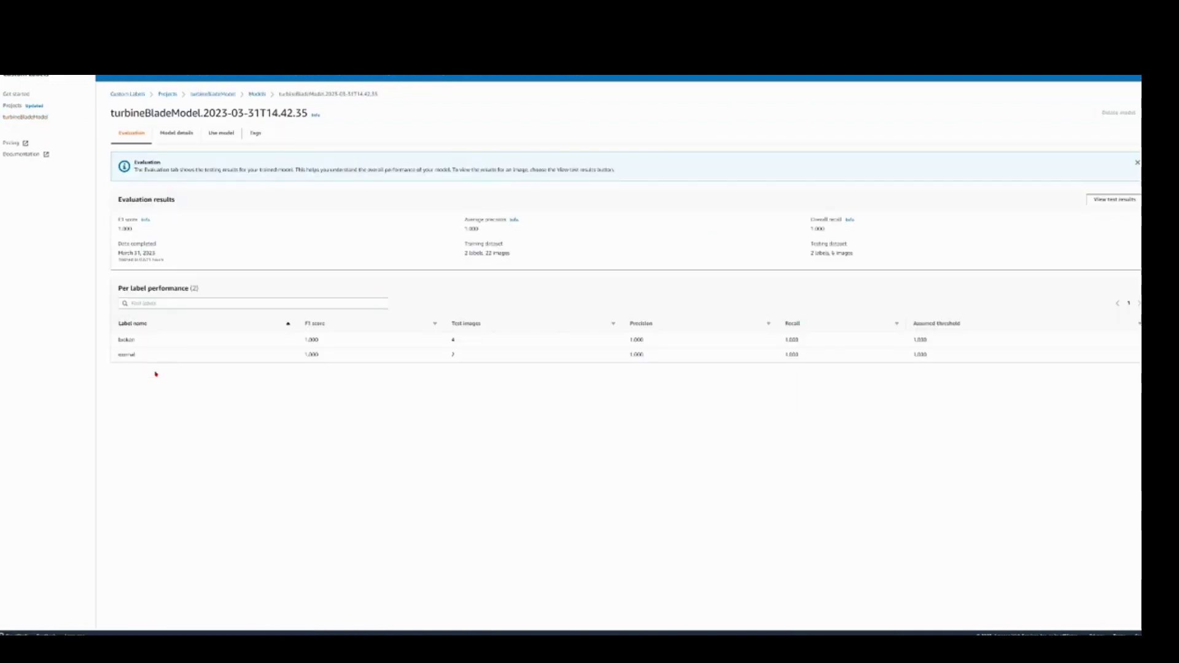
left_click(215, 133)
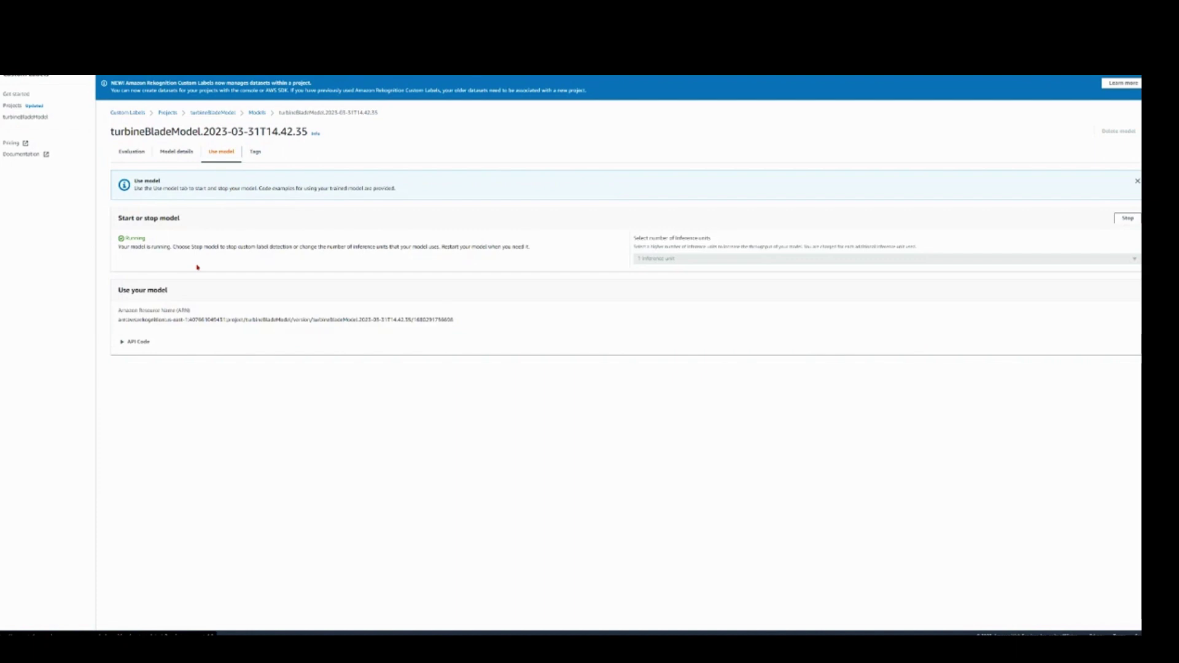
left_click_drag(466, 325, 112, 324)
right_click(139, 326)
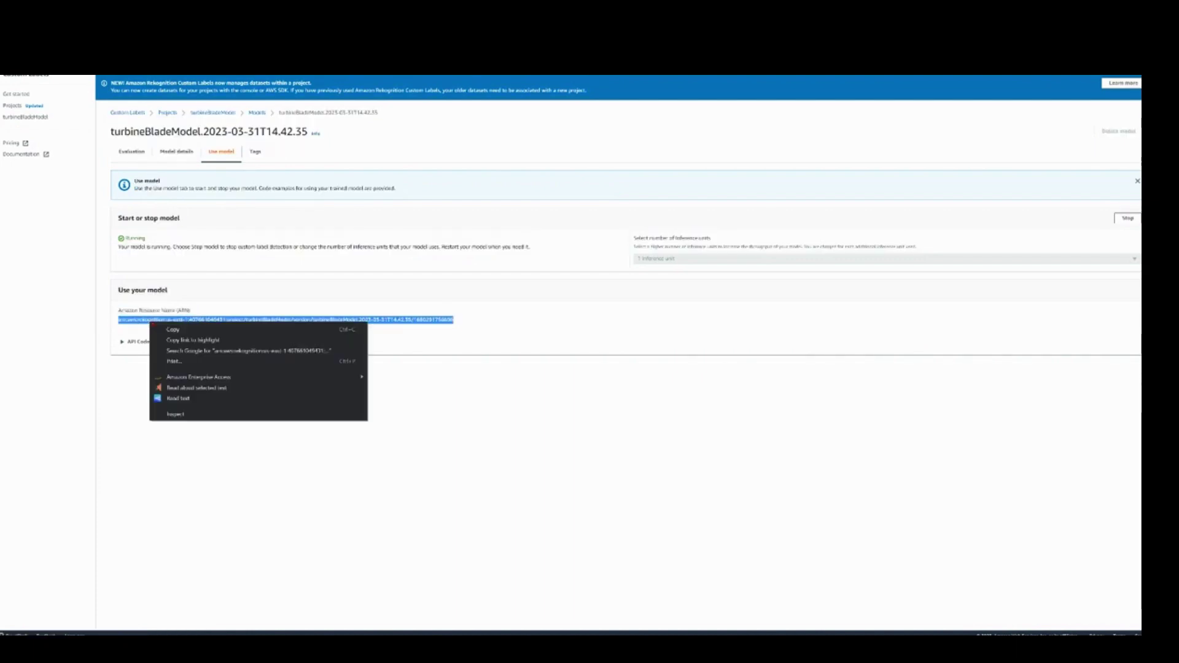
left_click(166, 329)
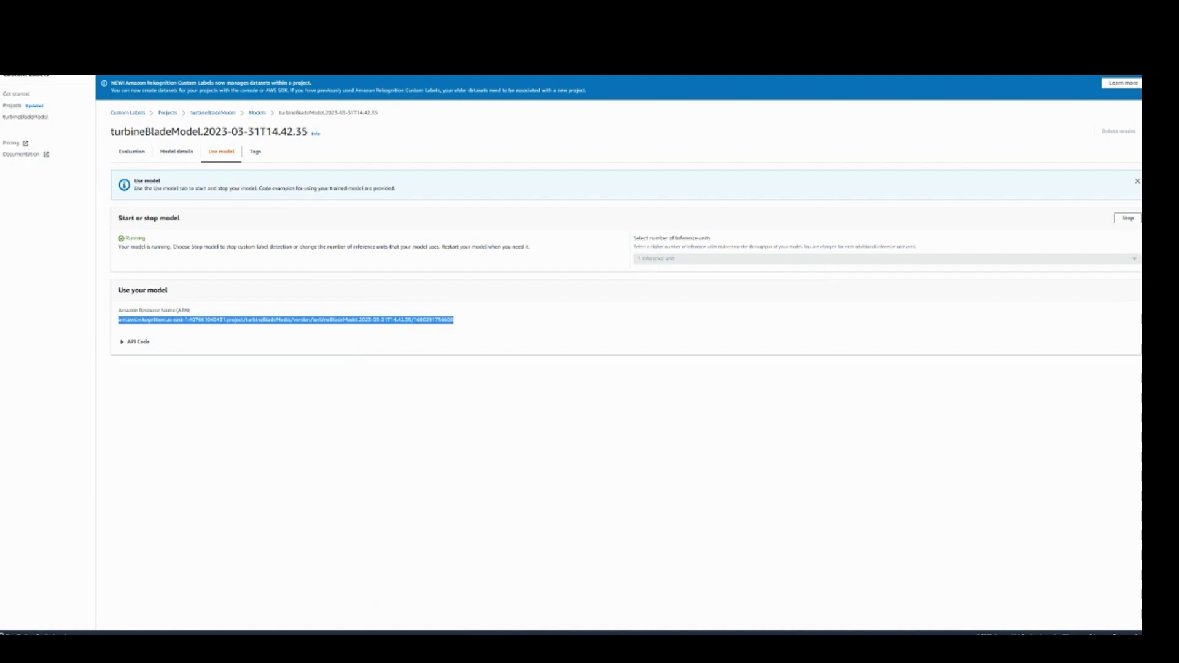
- Enter the model ARN as CustomLabelsEndpoint, a notification e-mail address, label broken, and threshold 75
key("alt+Tab")
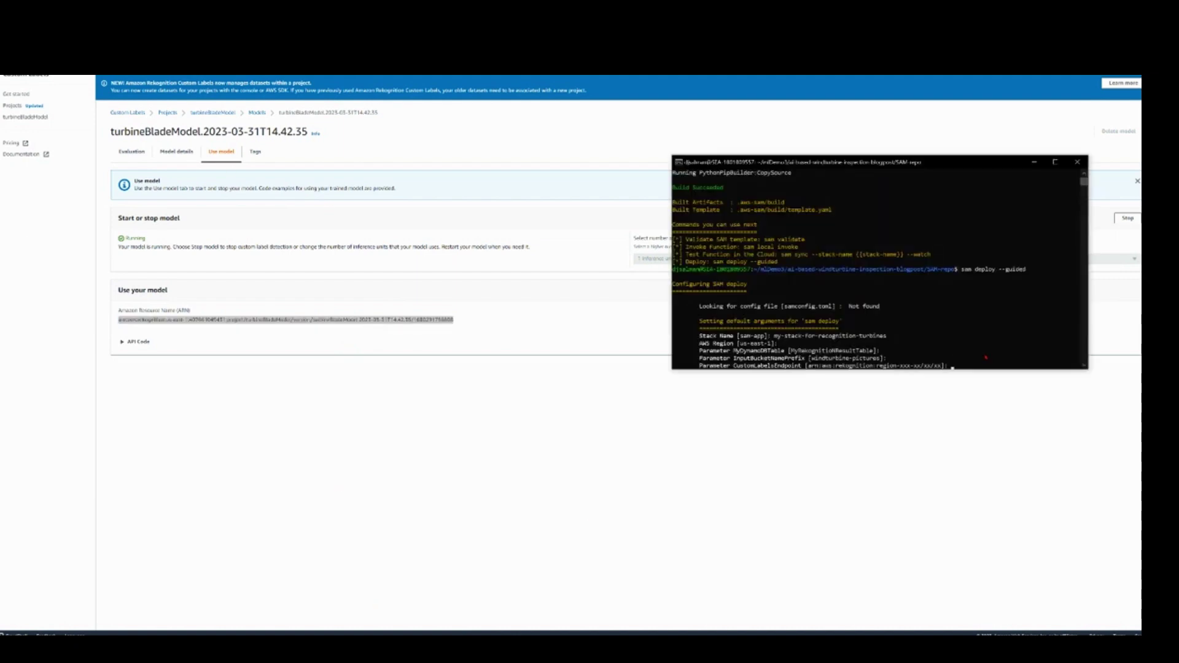
key("ctrl+v")
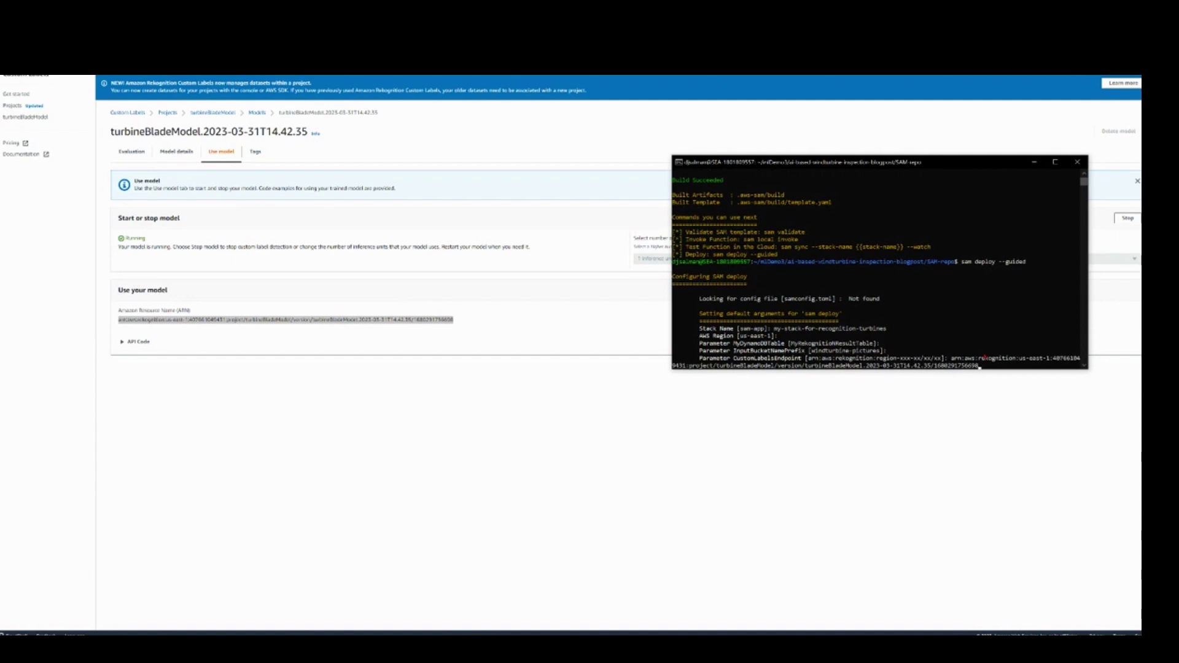
key("Return")
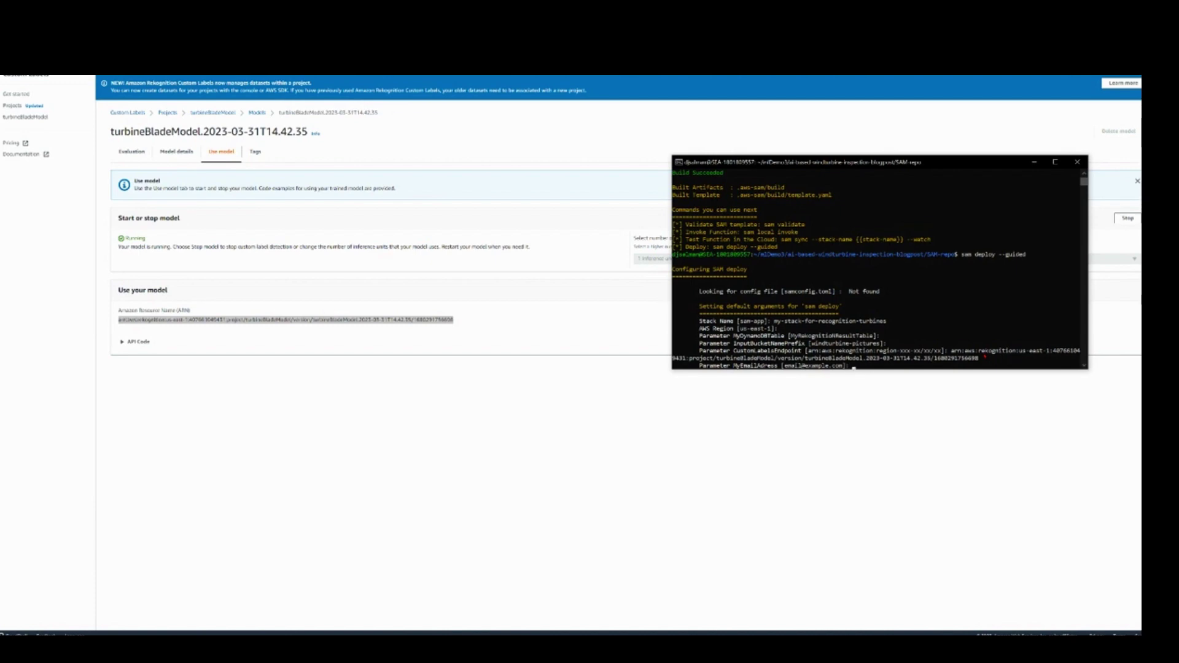
type("xample.com]: xxx@gmail.com")
key("Return")
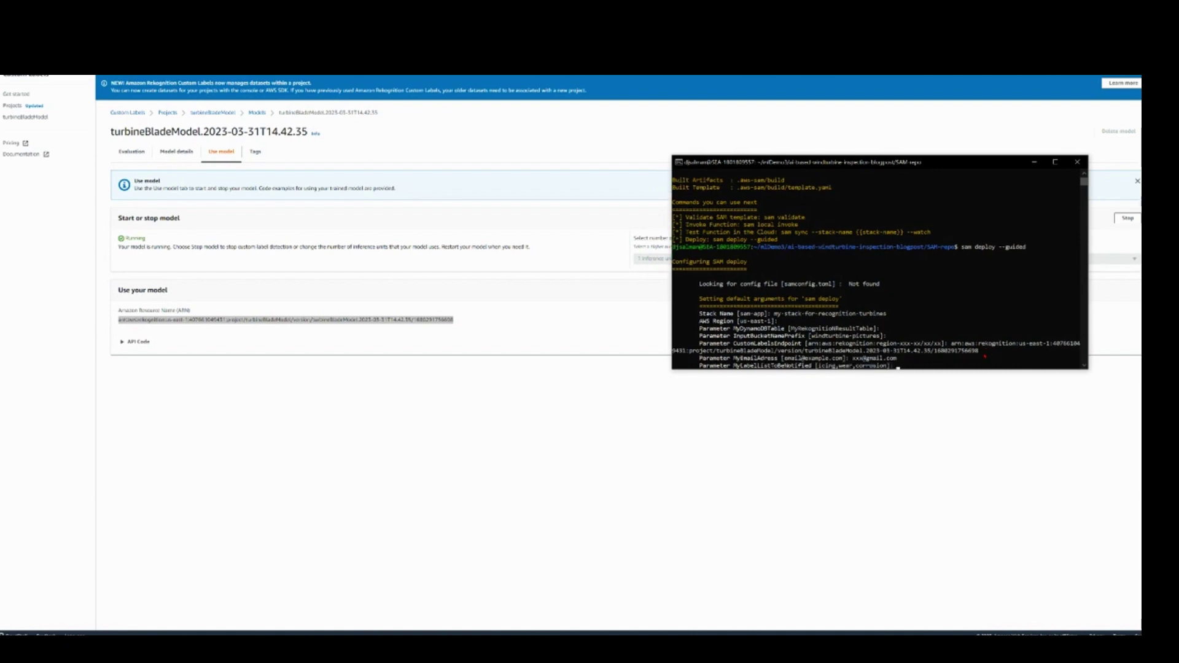
type("broken")
key("Return")
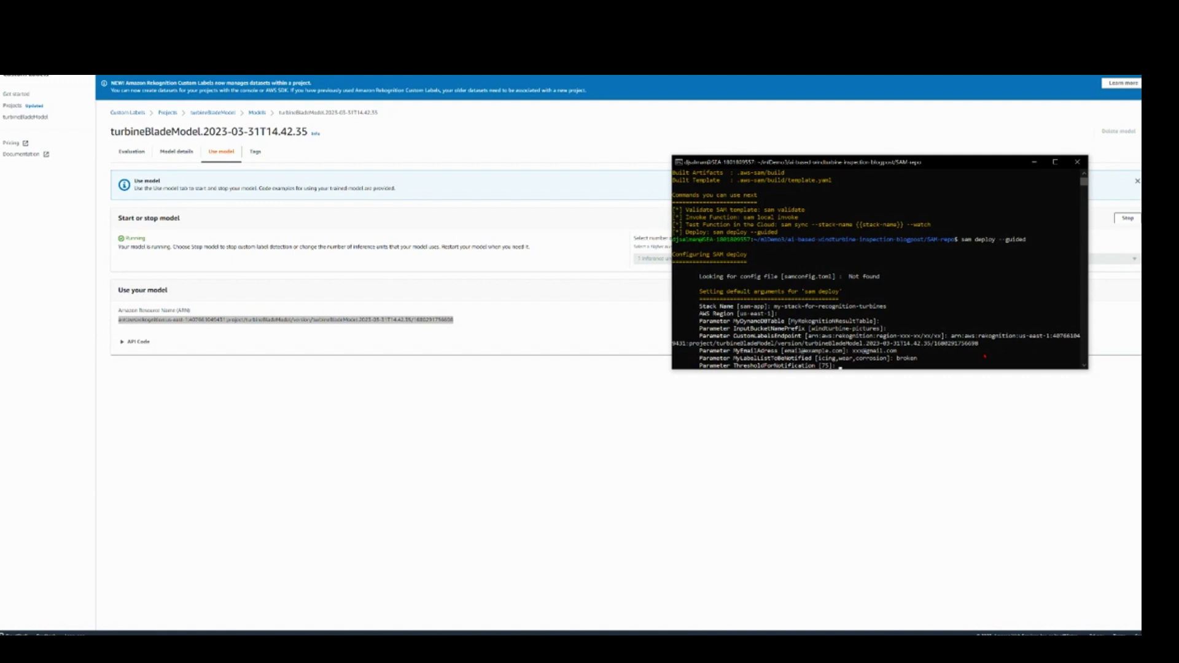
key("Return")
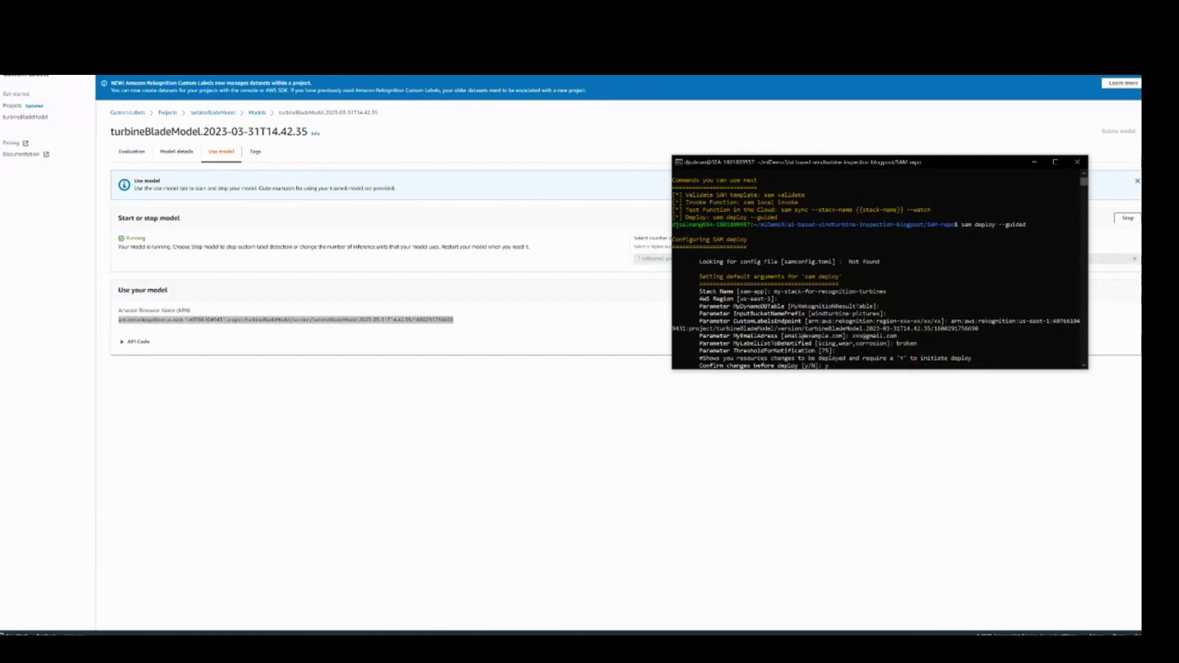
- Review the blog's deployment steps, then bring the browser window forward
key("alt+Tab")
key("ctrl+Tab")
scroll(407, 422, "down", 1)
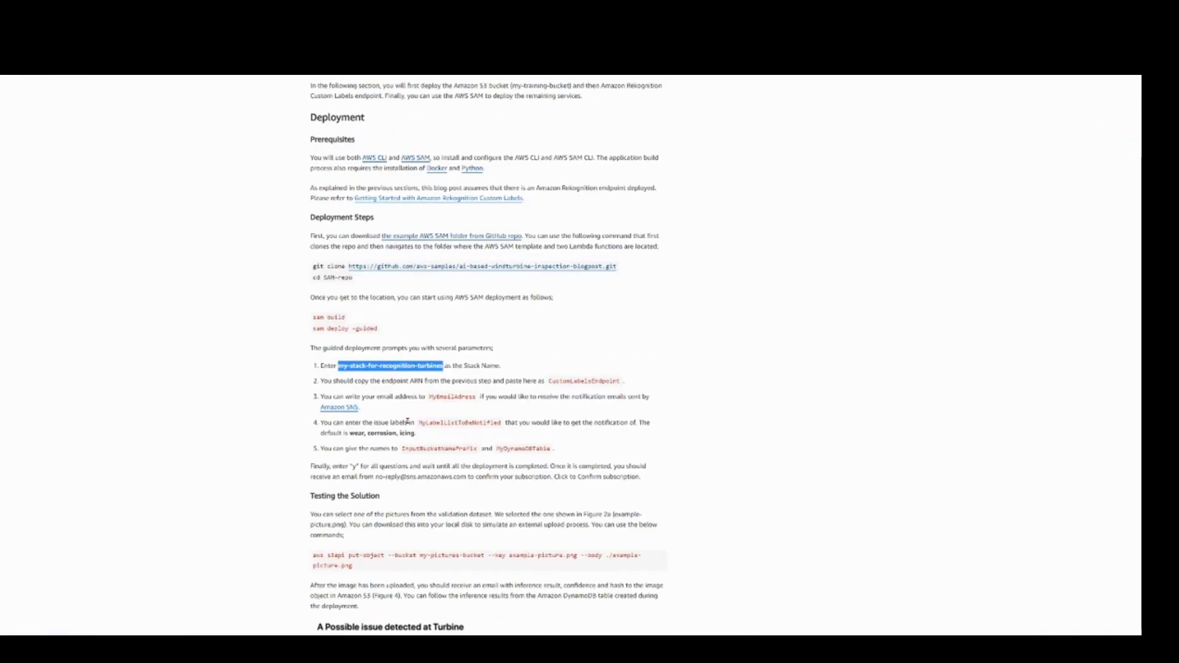
scroll(380, 386, "down", 3)
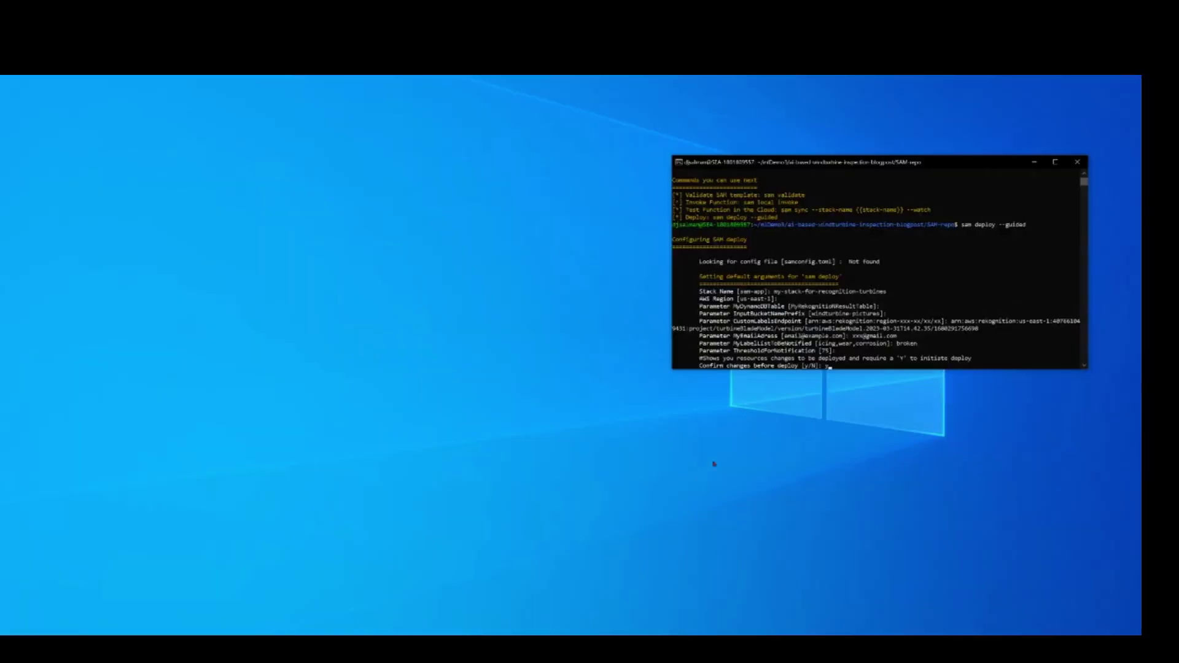
mouse_move(187, 645)
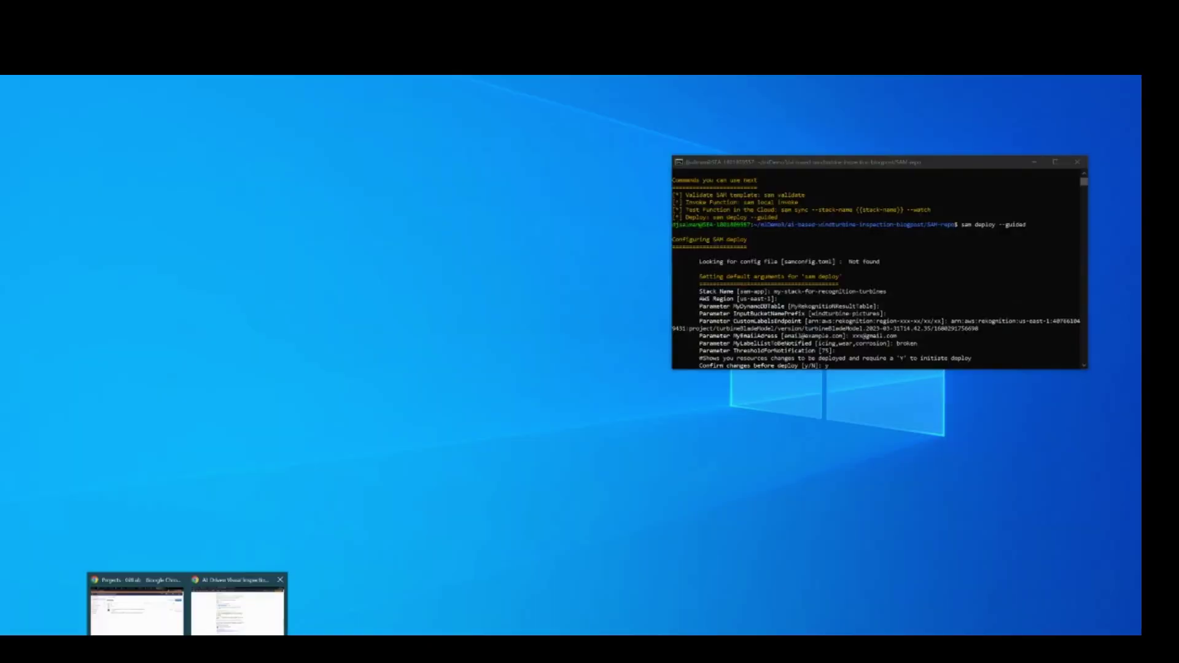
left_click(236, 621)
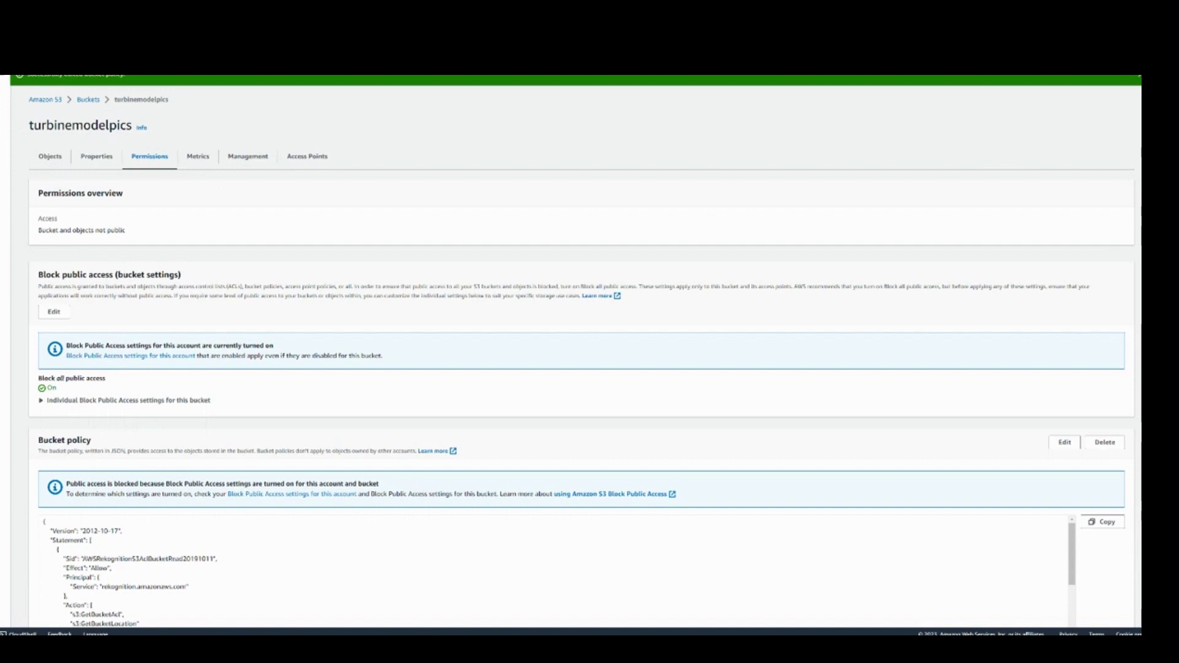
- Open CloudFormation and switch to the region holding the deployed stack
type("cloud")
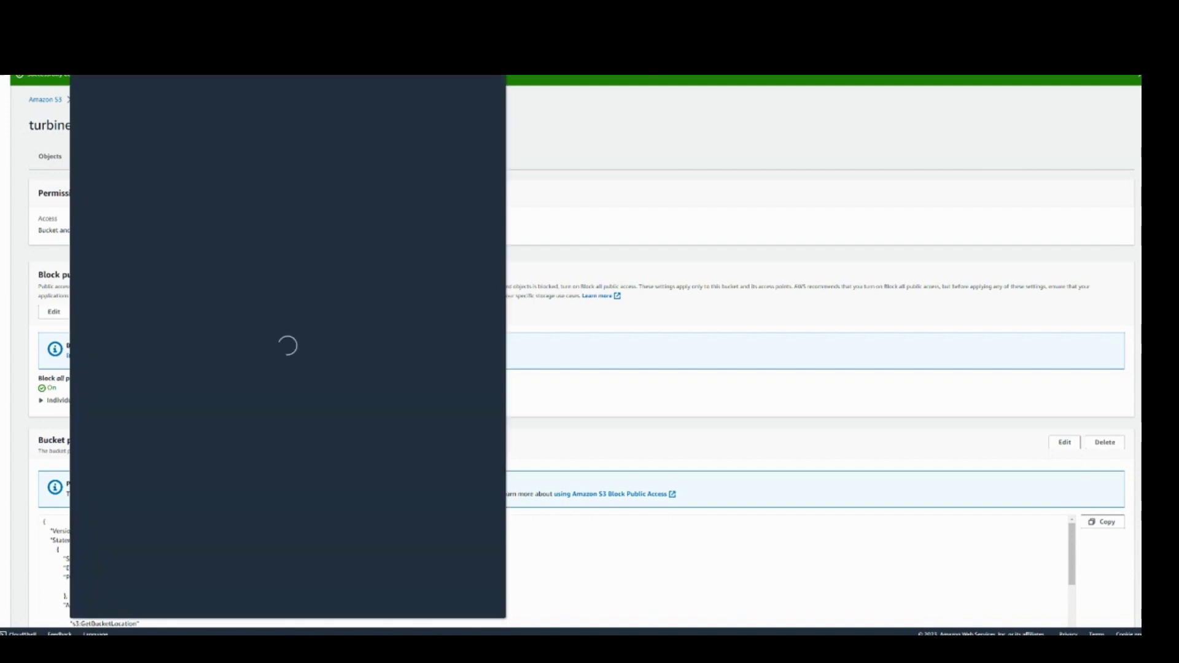
type("for")
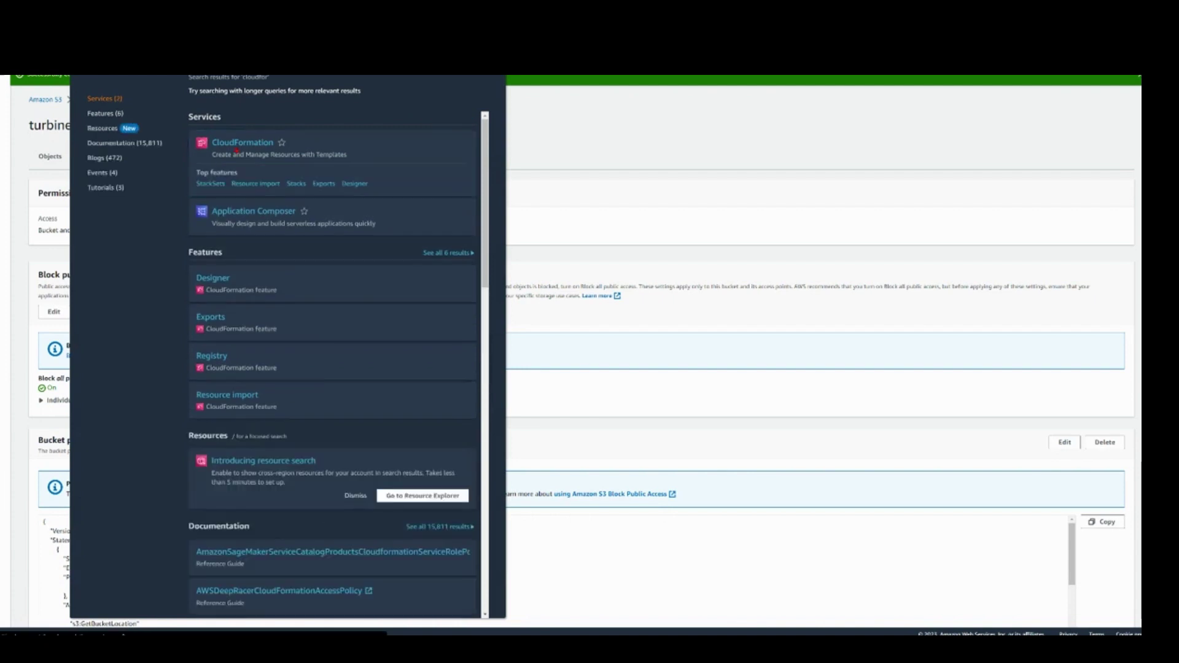
left_click(235, 151)
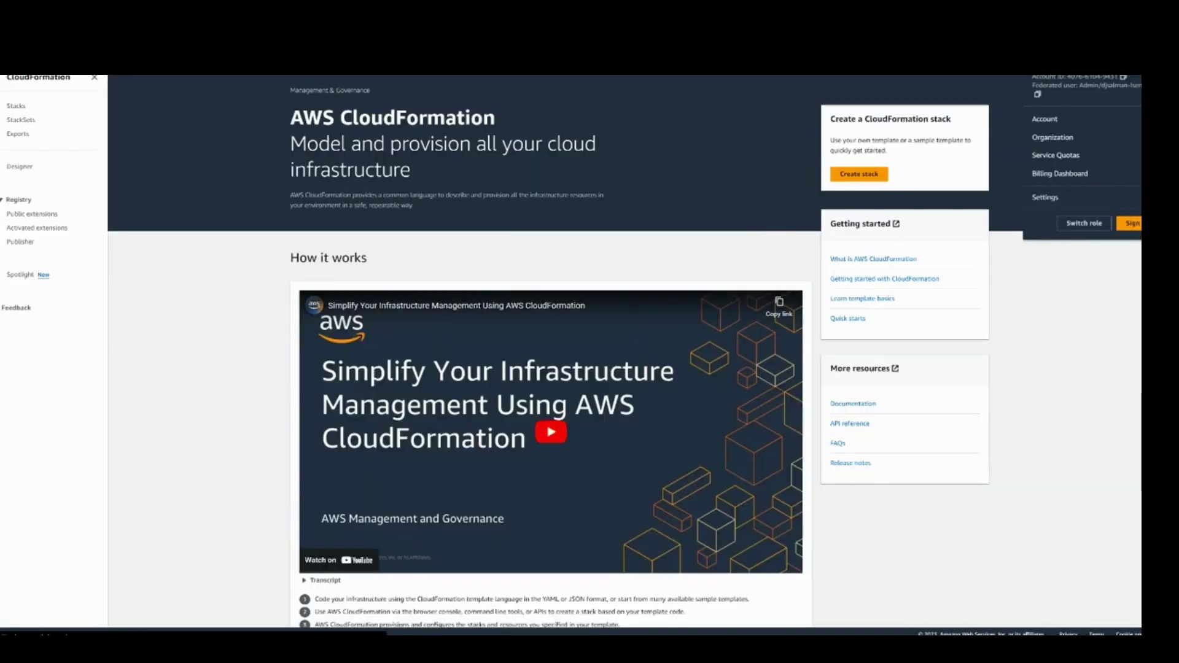
left_click(977, 82)
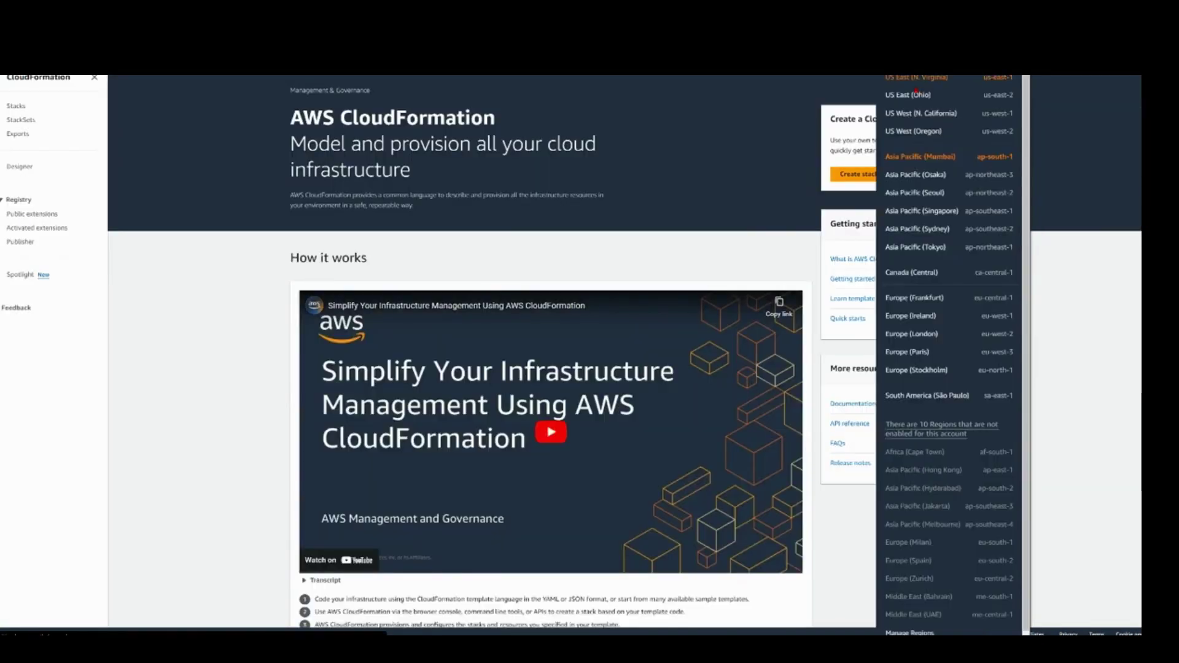
left_click(916, 94)
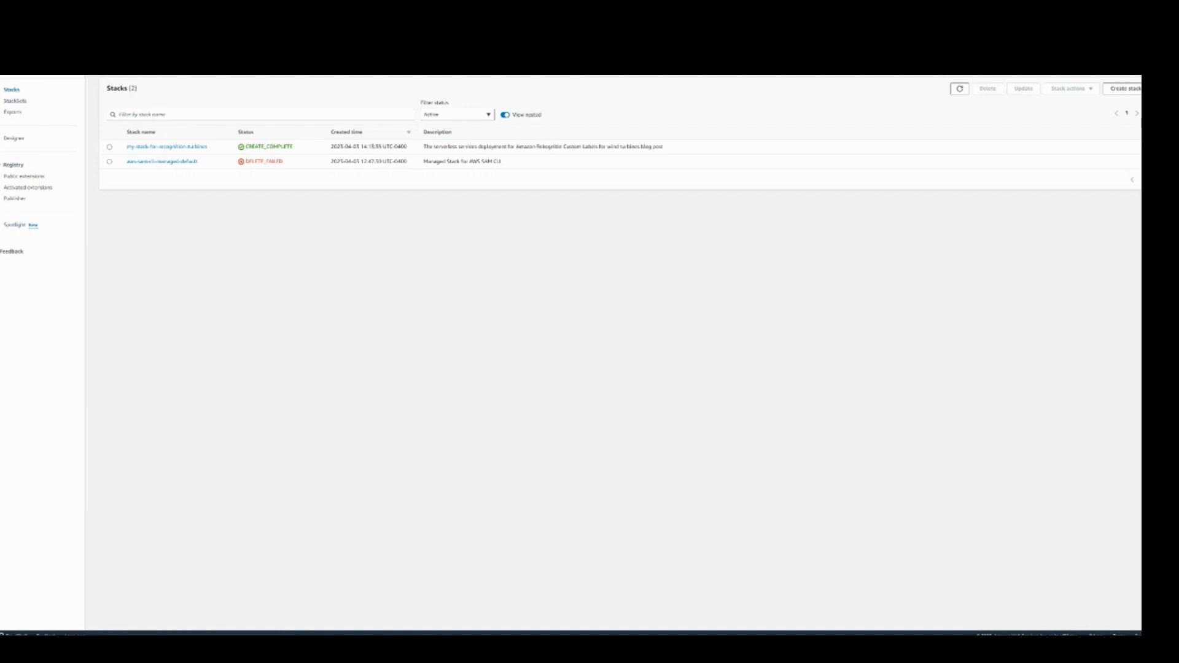
- View the stack's SNS topic with its confirmed e-mail subscription, then search the console for s3
type("sns")
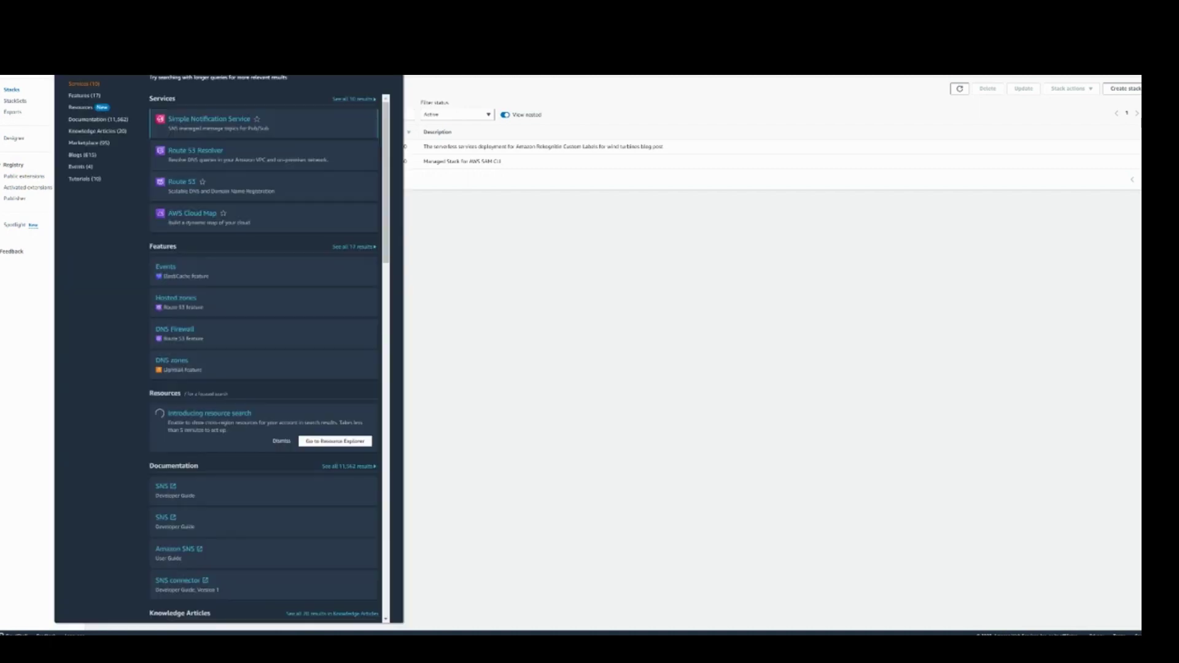
left_click(201, 119)
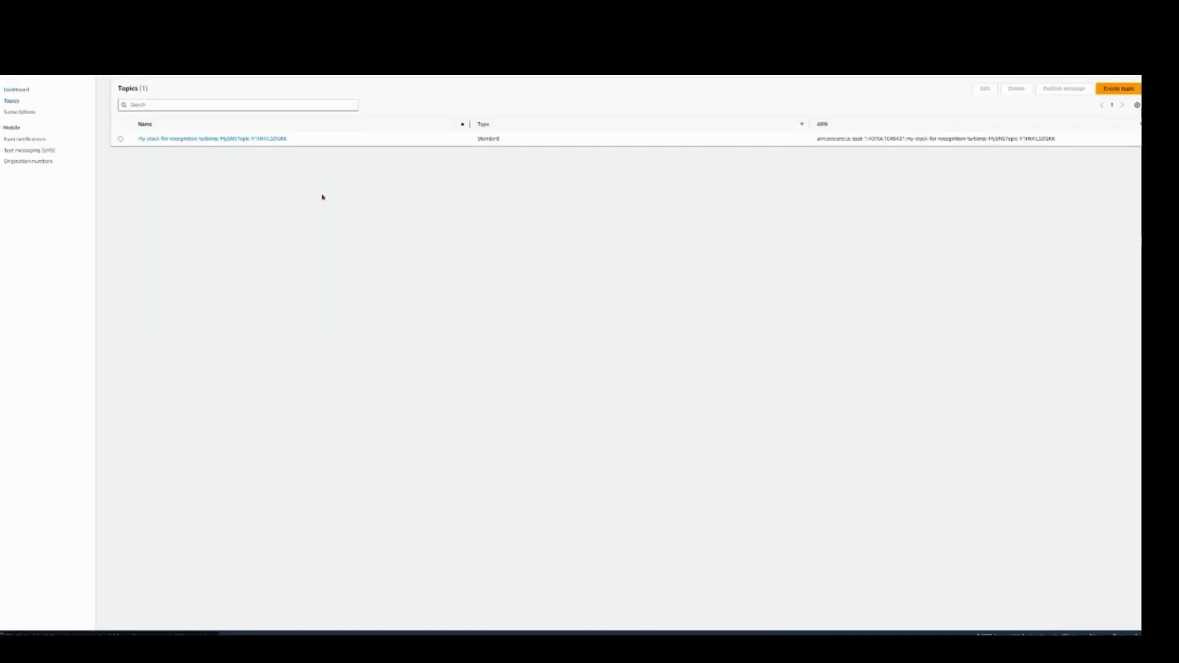
left_click(183, 139)
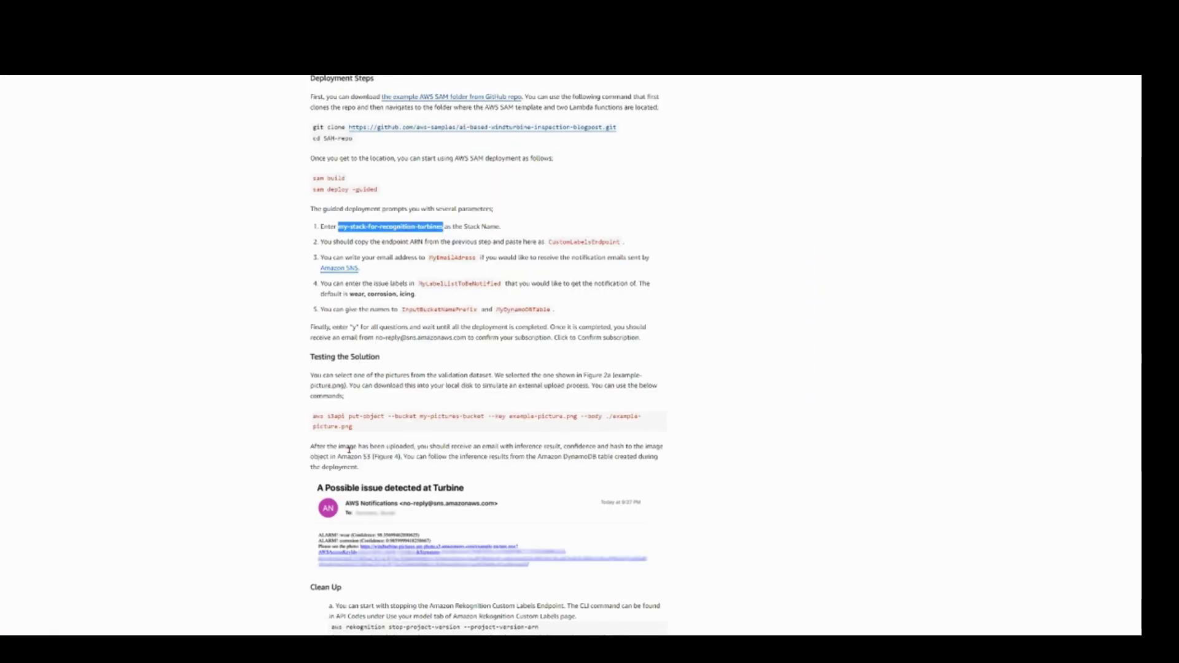
left_click_drag(353, 427, 312, 422)
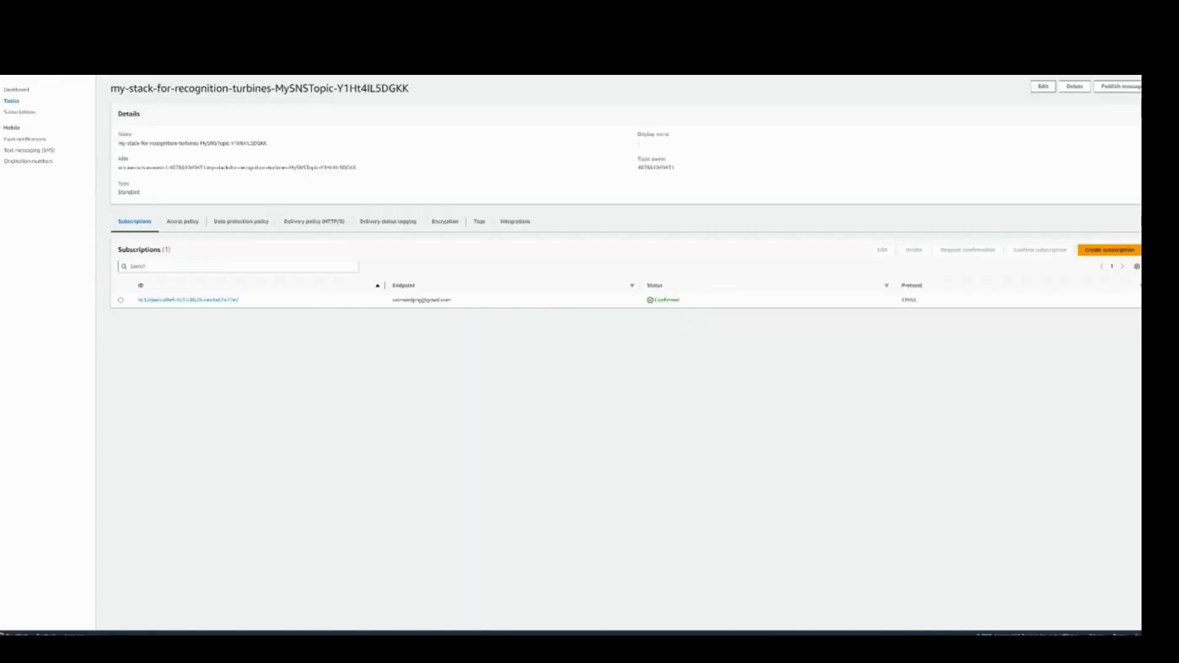
type("s3")
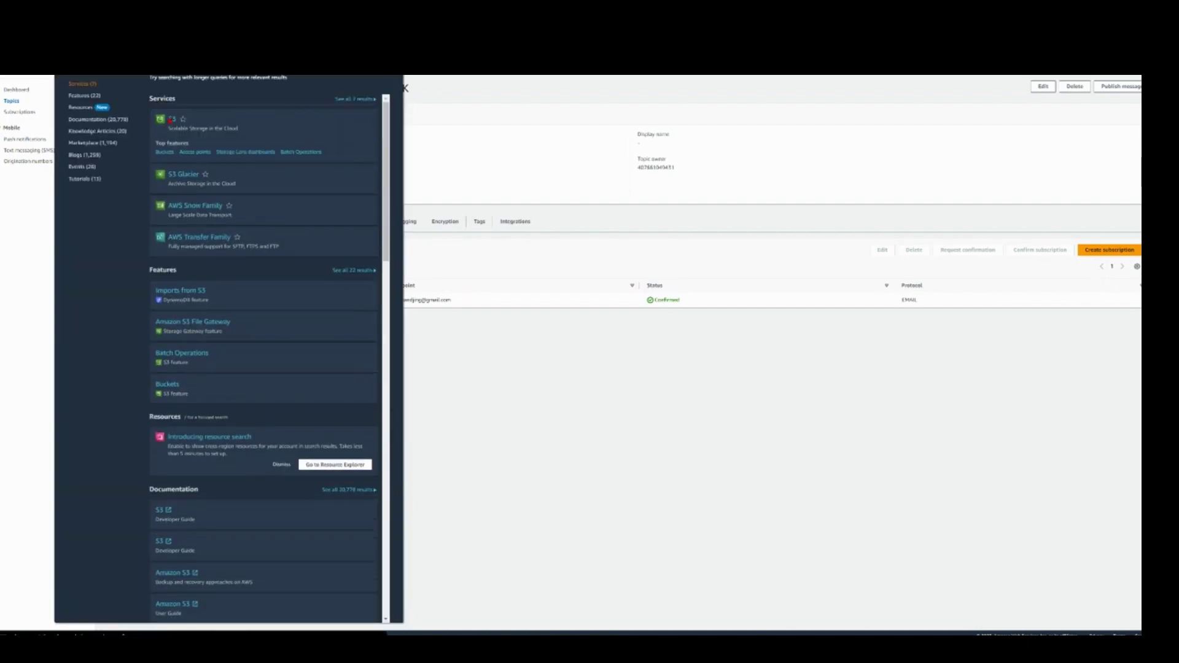
- Open S3, look through the turbinepics-get-photo bucket's 22 photos, and return to Buckets
left_click(169, 120)
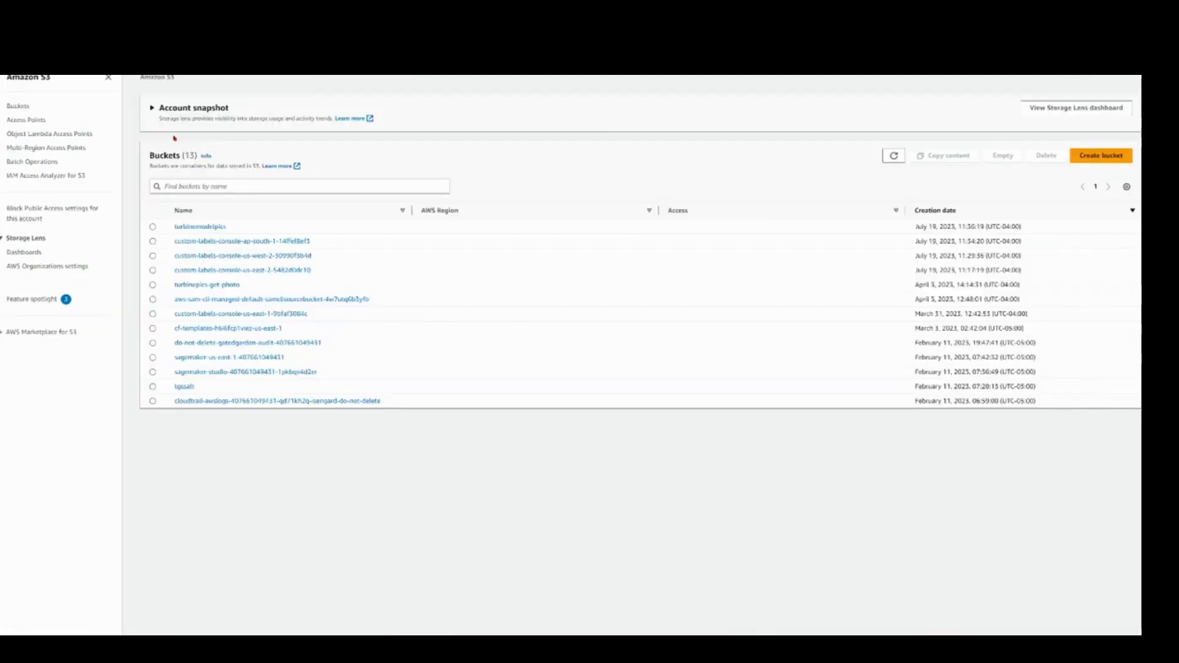
left_click(206, 324)
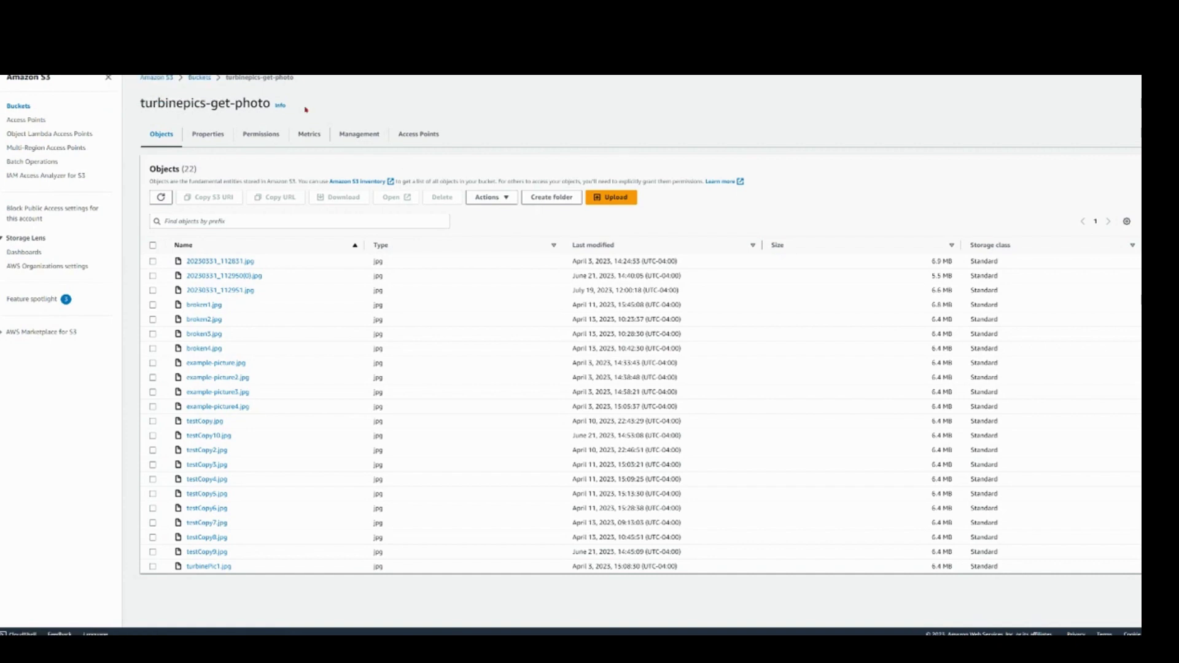
left_click(199, 78)
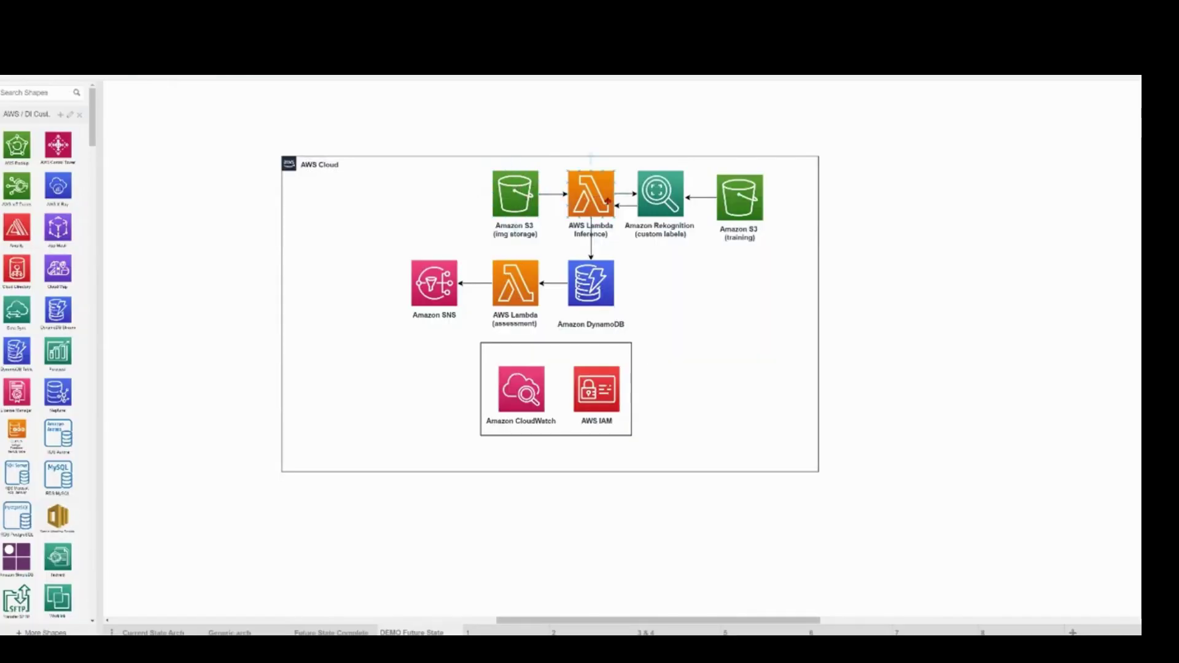
left_click(660, 191)
left_click(595, 288)
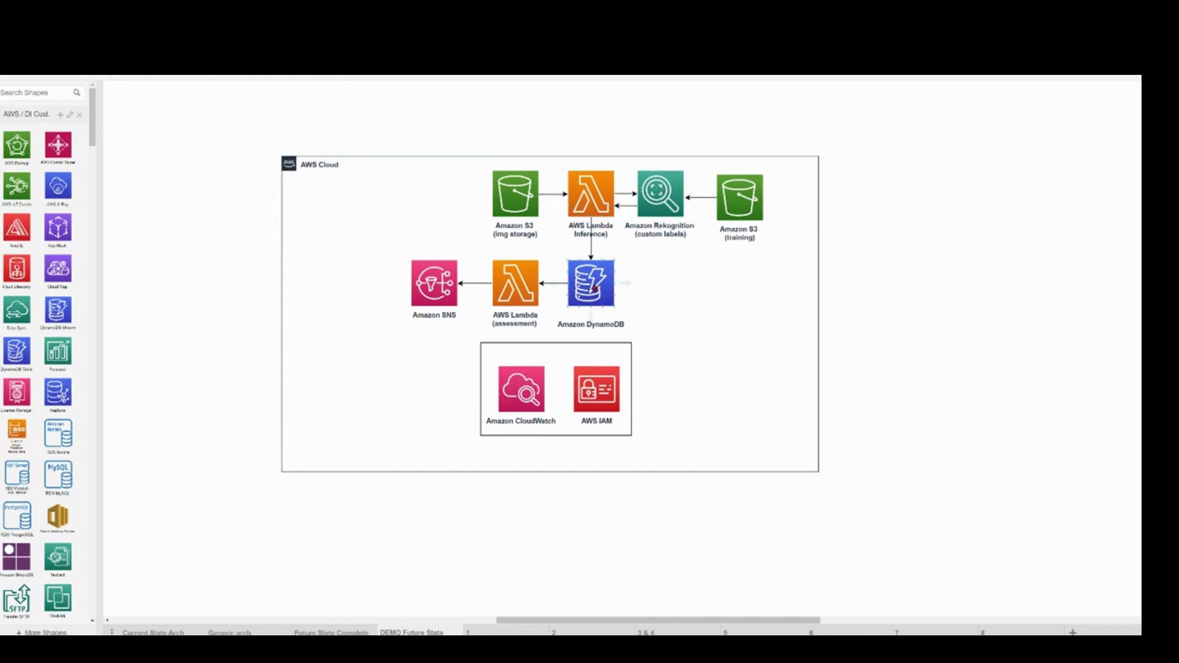
left_click(534, 285)
left_click(440, 288)
left_click(518, 195)
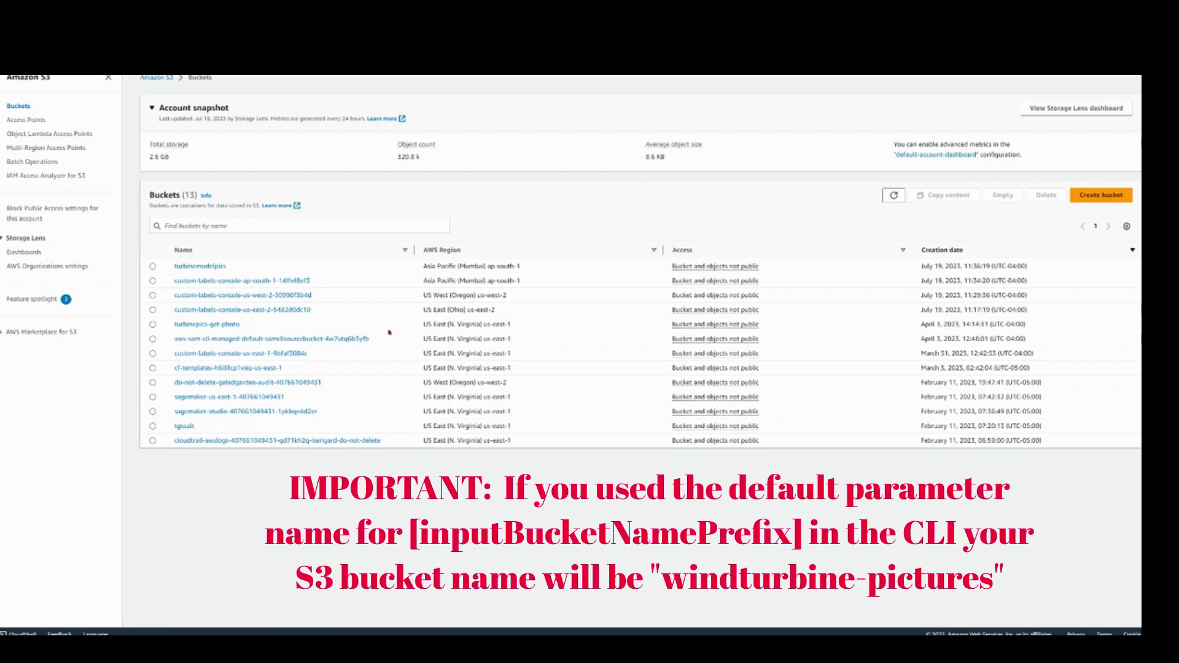
- In turbinepics-get-photo, add a local turbine photo renamed to turbinePicDemo and upload it
left_click(223, 324)
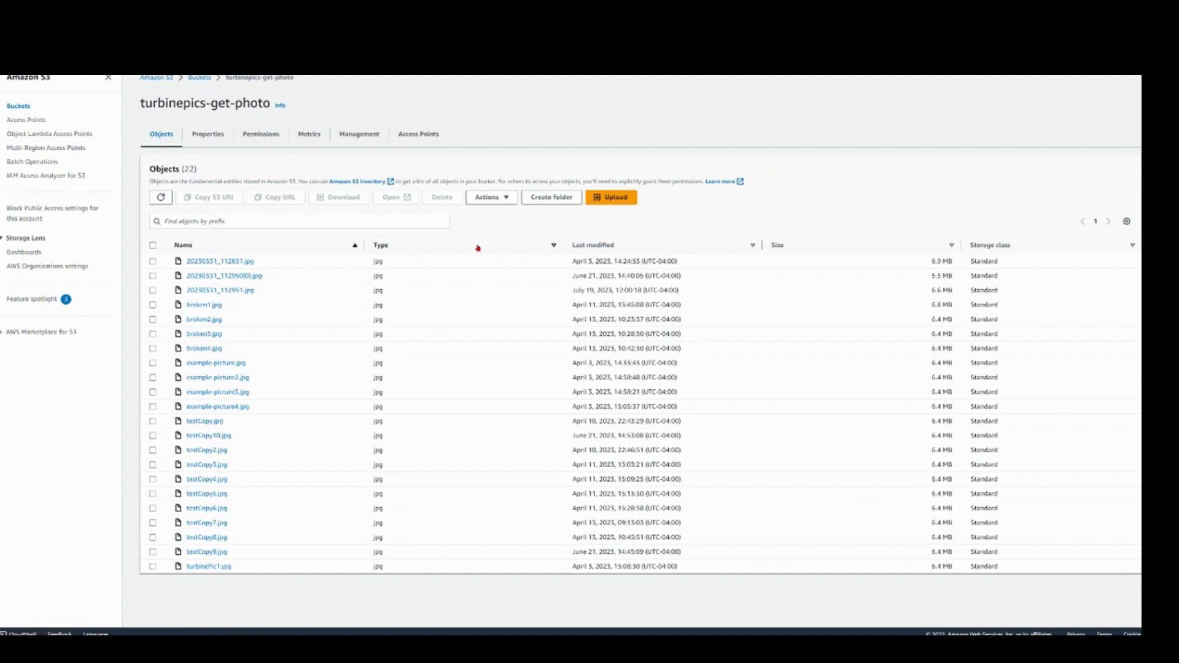
left_click(606, 199)
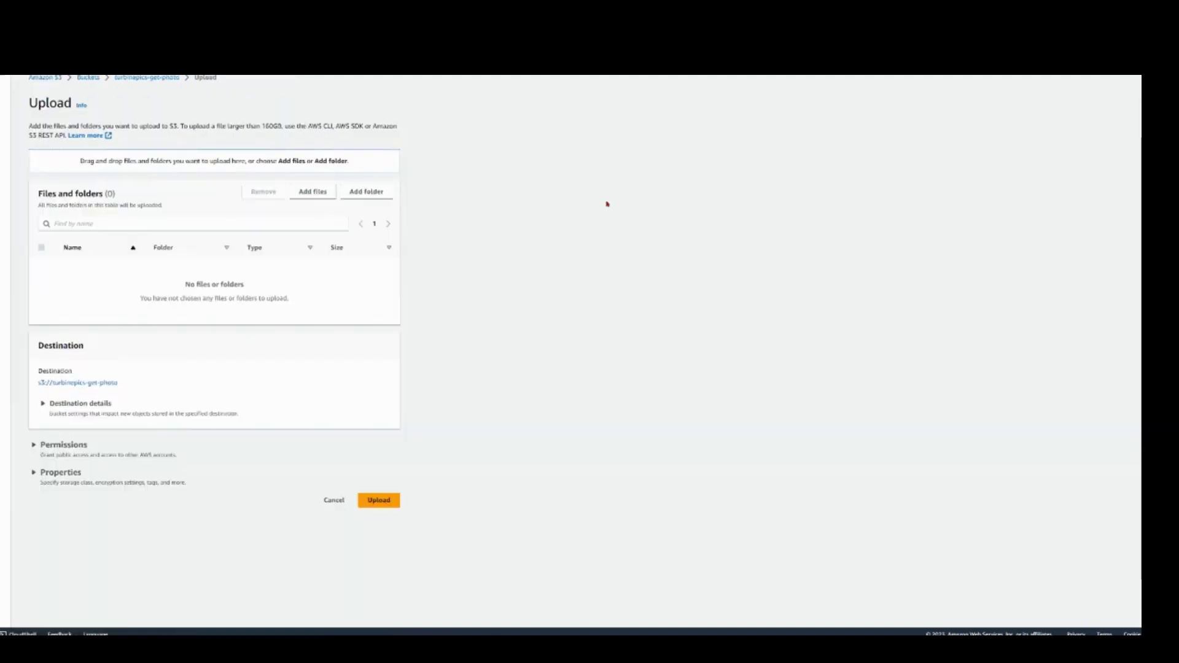
left_click(320, 199)
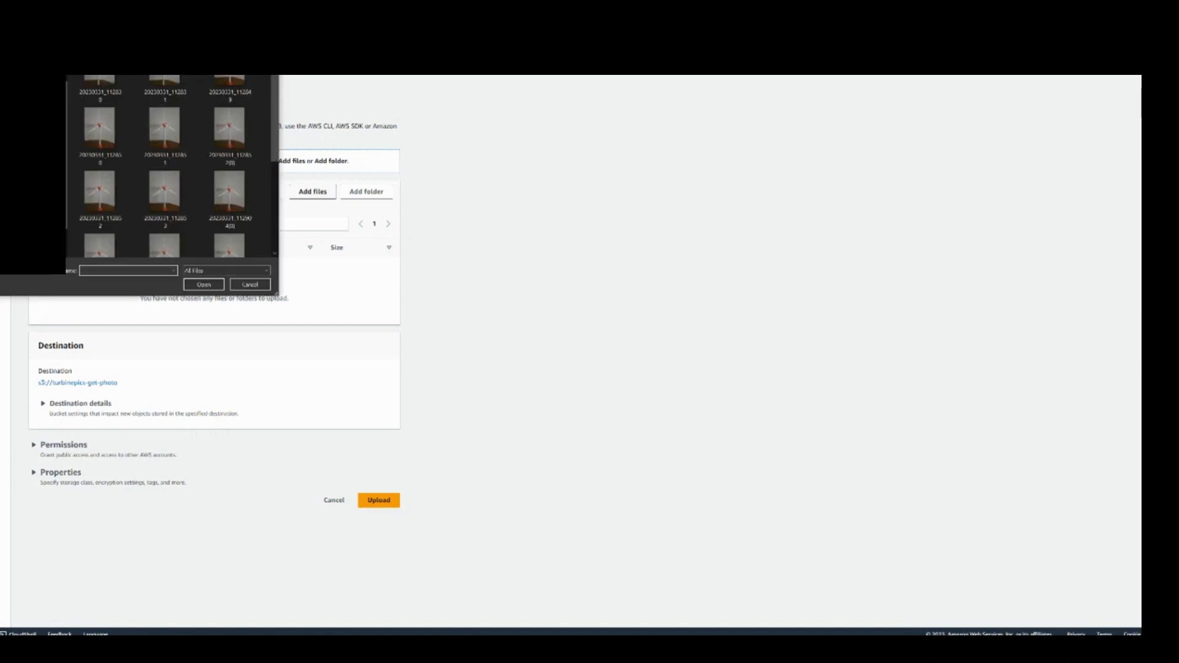
scroll(171, 164, "down", 3)
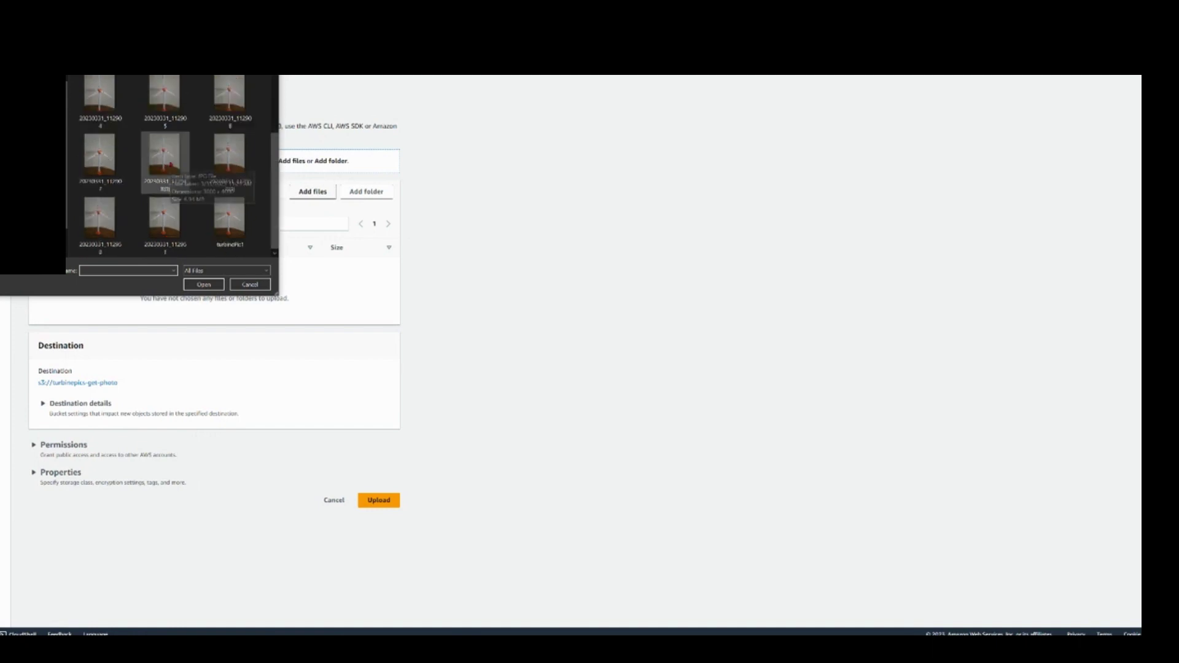
scroll(182, 195, "up", 3)
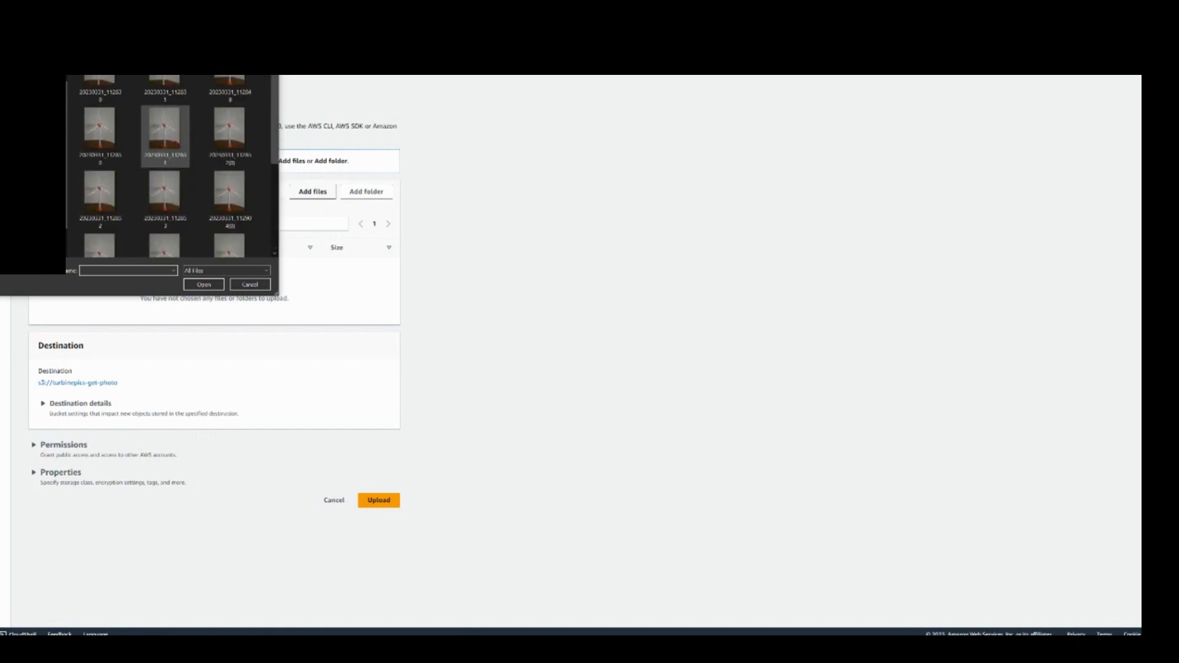
right_click(182, 195)
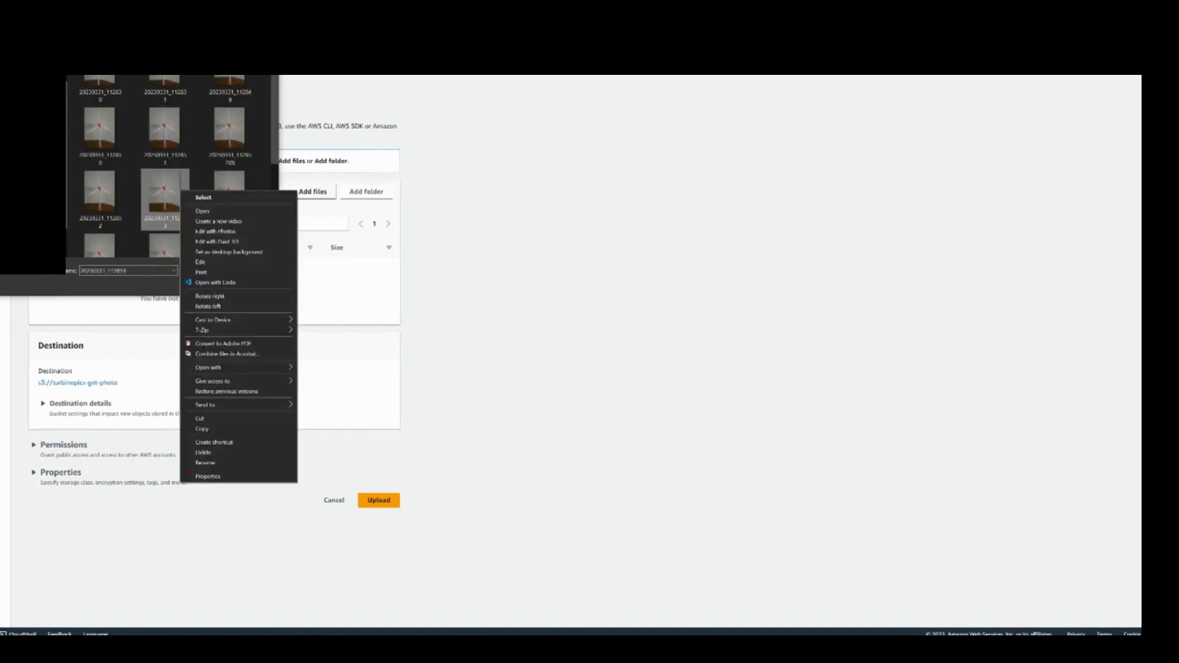
left_click(204, 462)
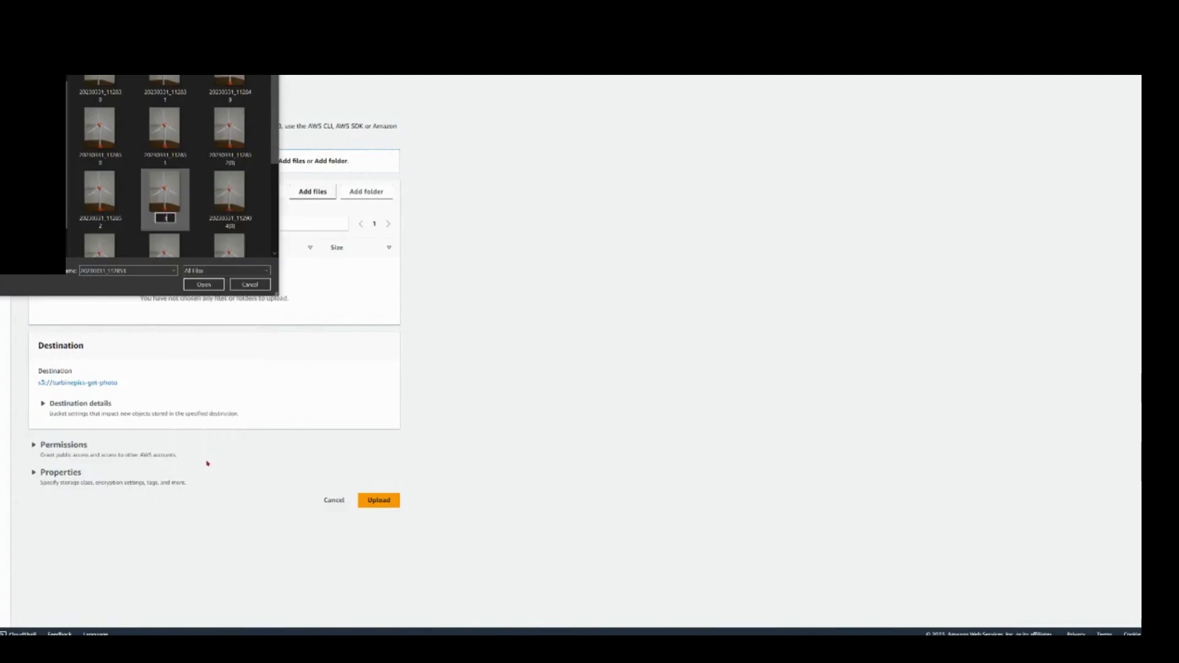
type("turbinePicDemo")
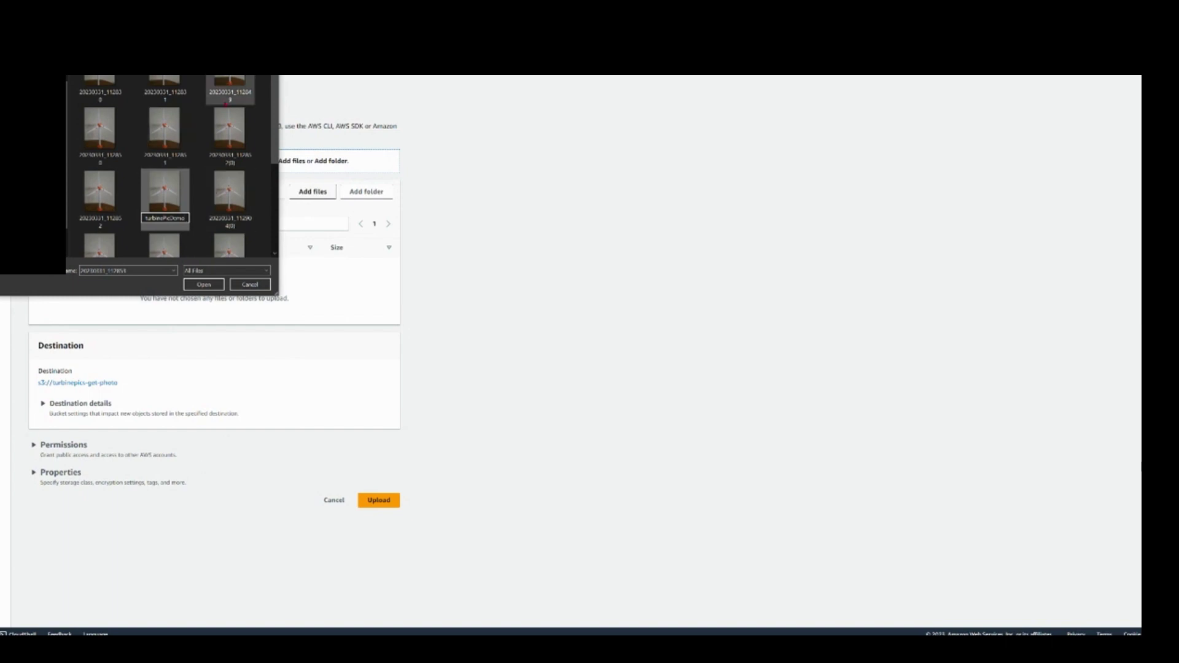
key("Return")
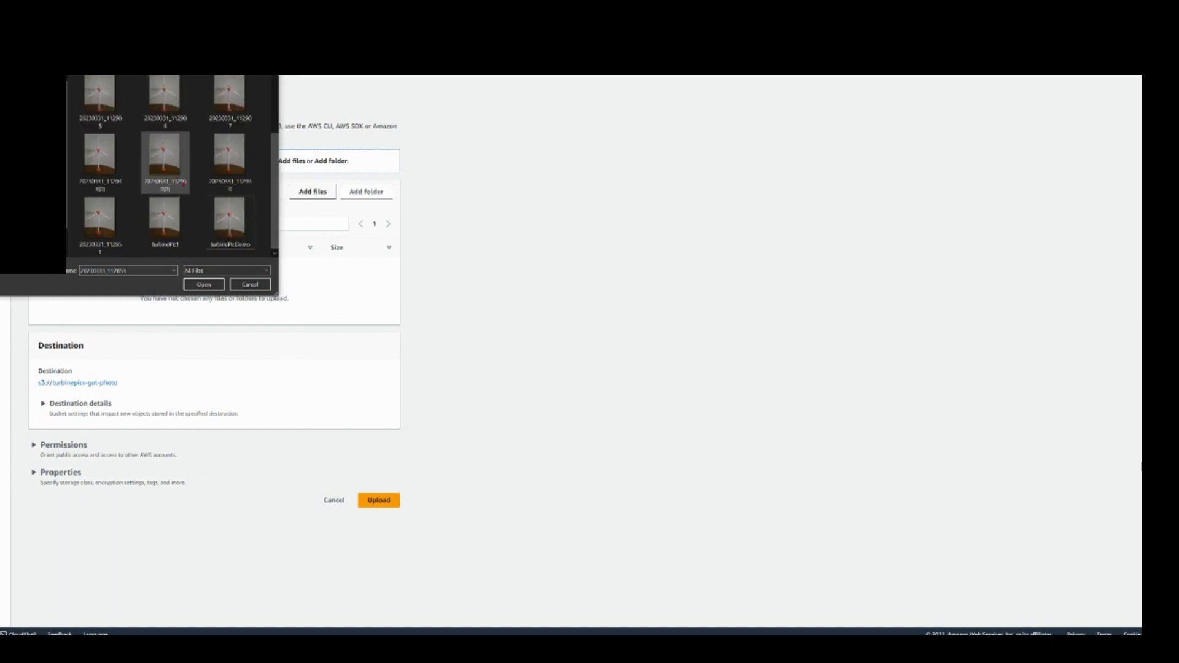
left_click(212, 288)
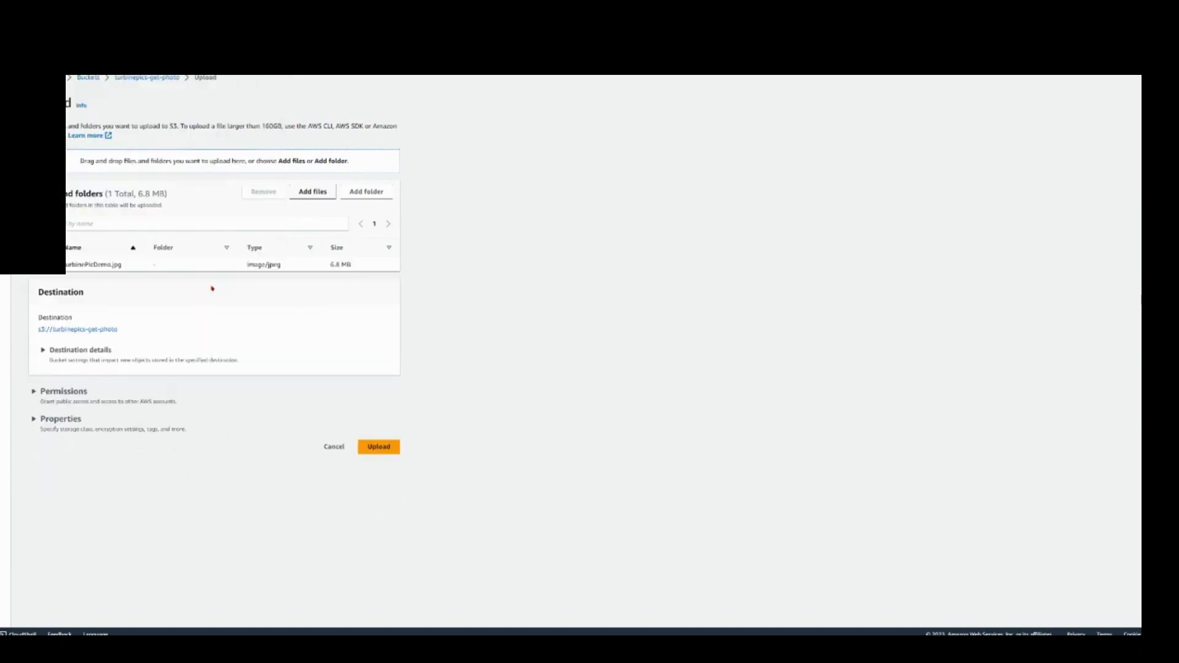
left_click(371, 448)
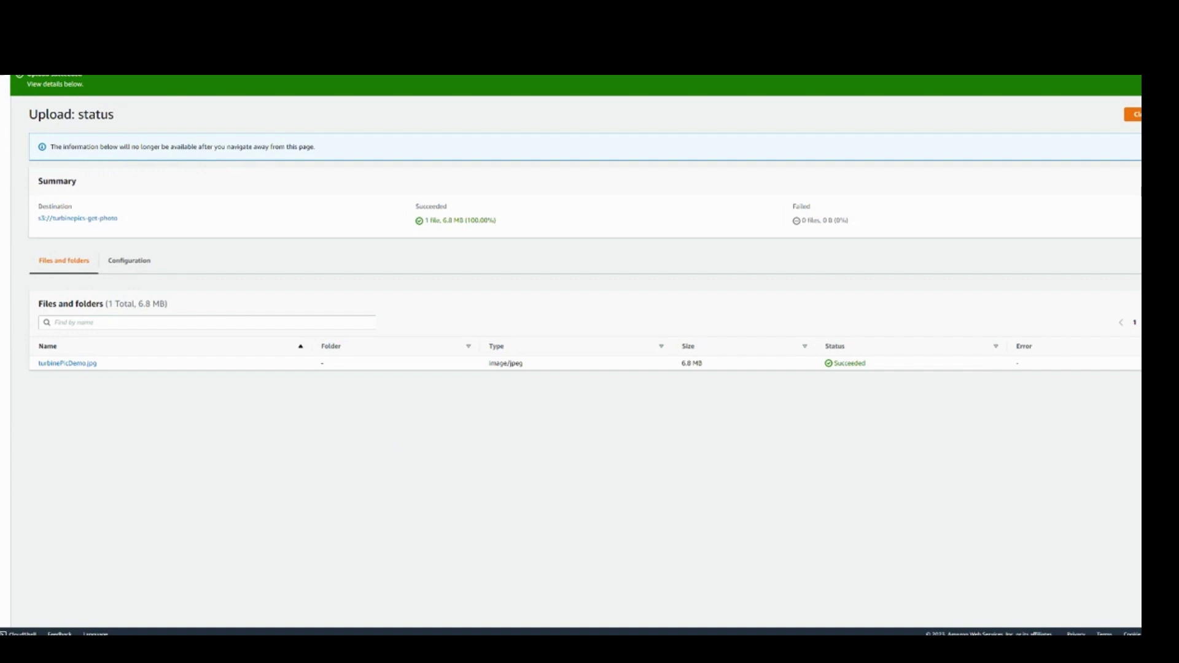
- In DynamoDB, browse MyRekognitioNResultTable's items and open the turbinePicDemo.jpg inference record
type("dyn")
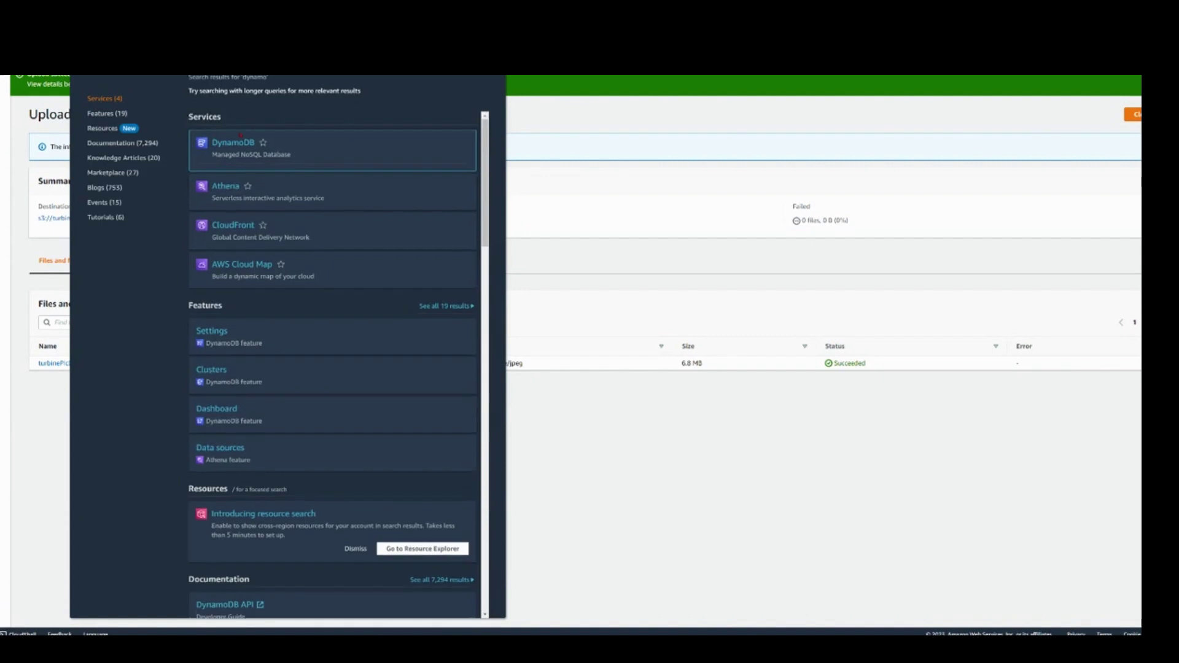
left_click(234, 144)
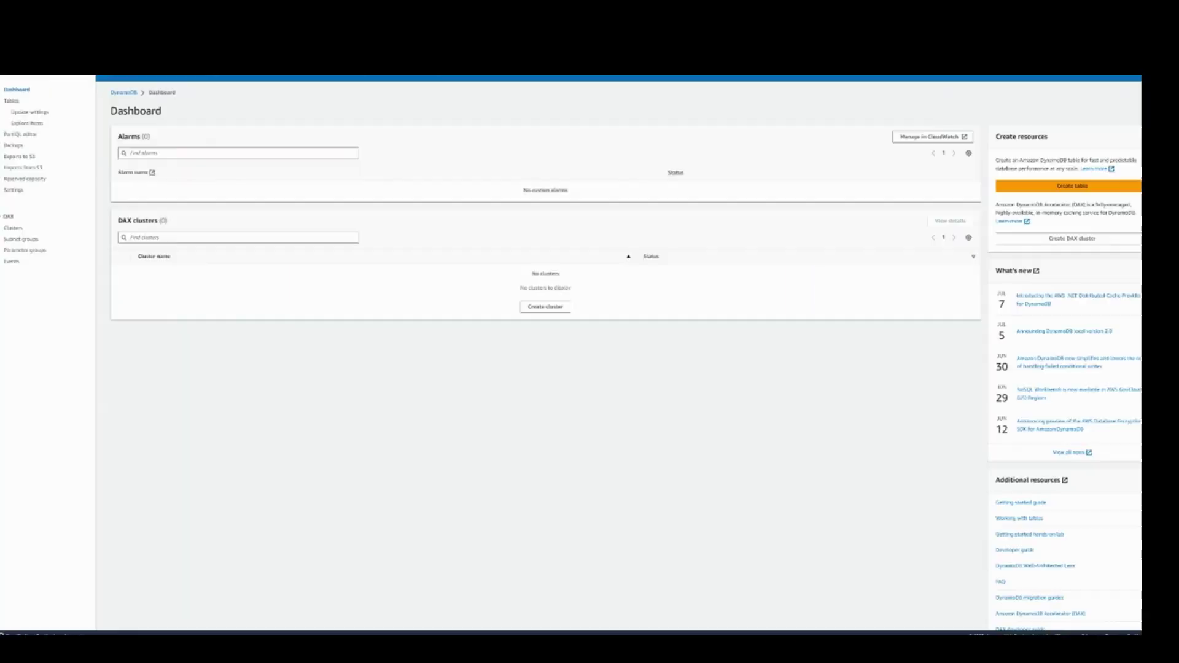
left_click(17, 102)
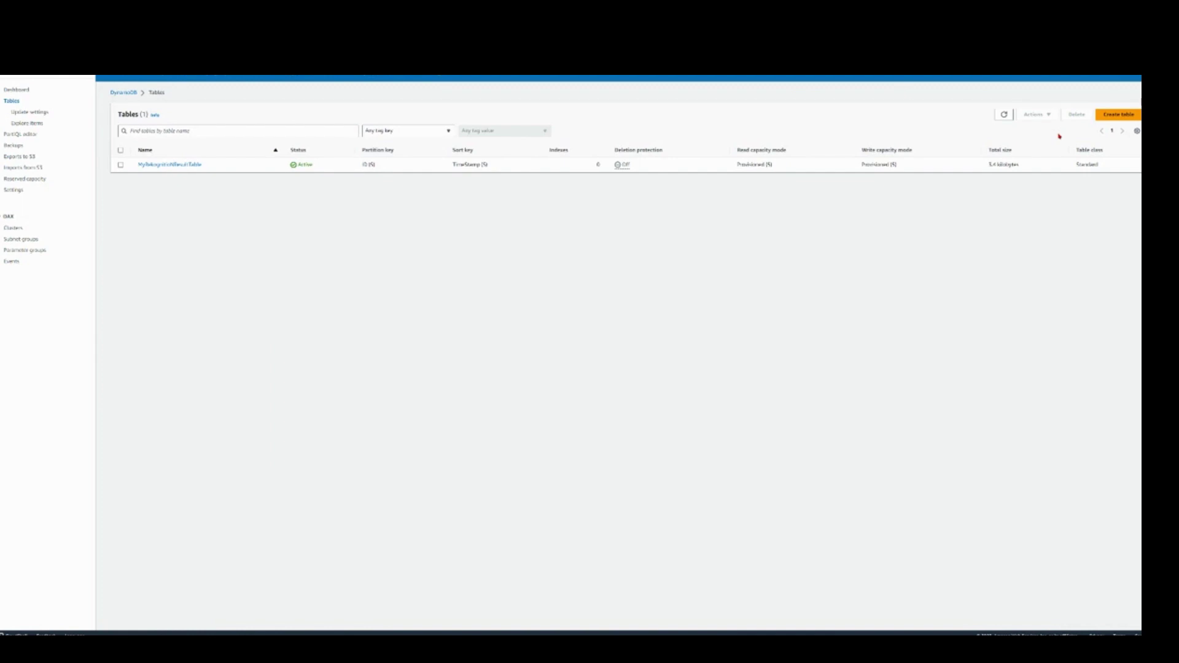
left_click(180, 165)
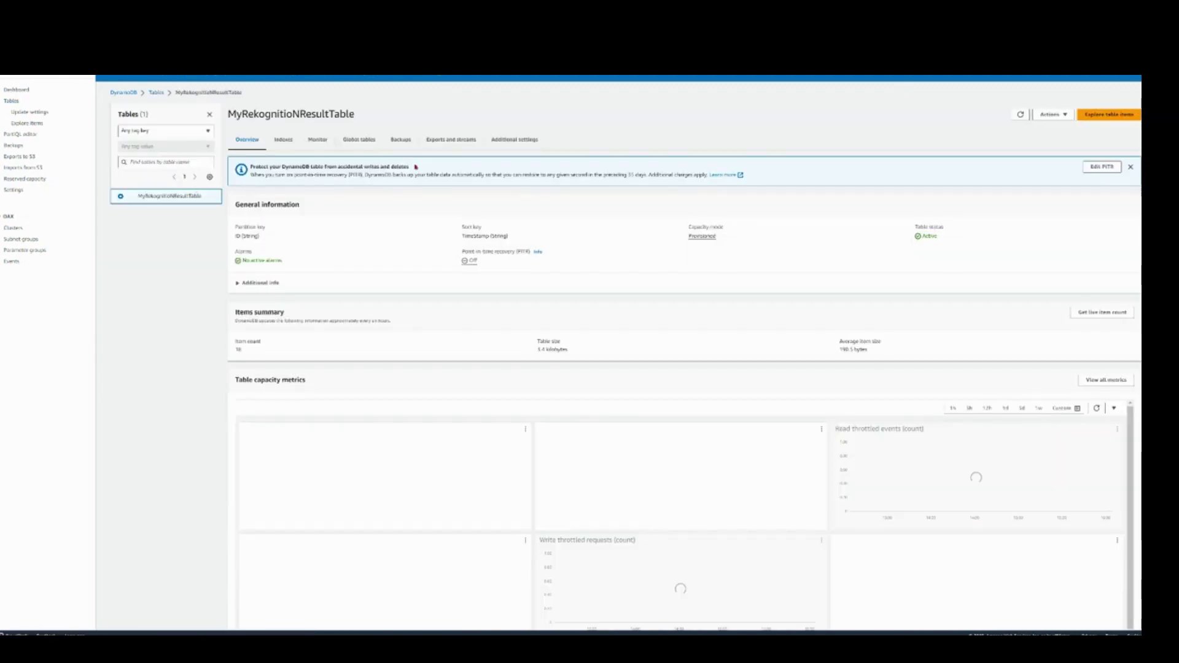
left_click(1117, 116)
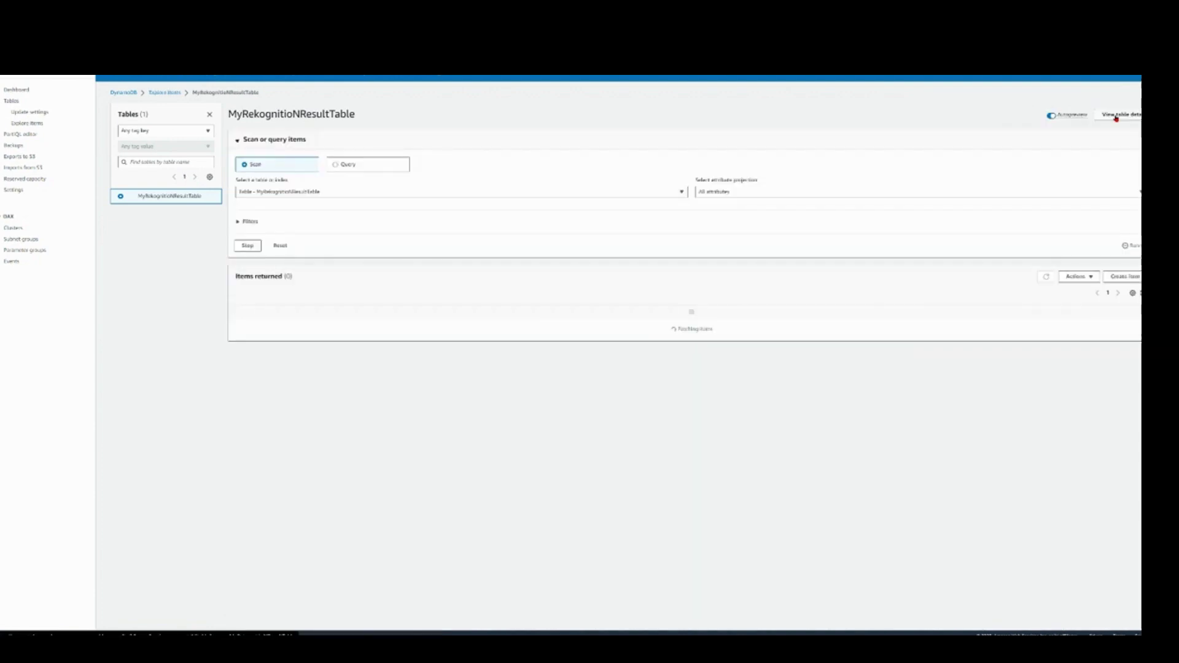
scroll(293, 262, "down", 2)
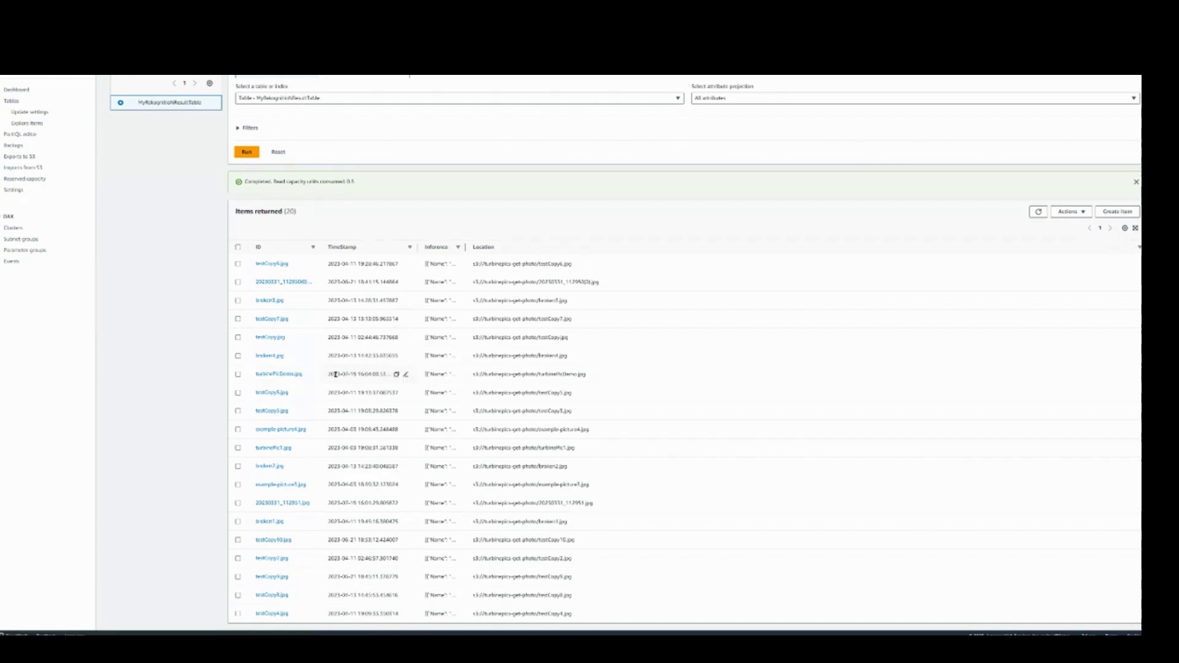
left_click(287, 375)
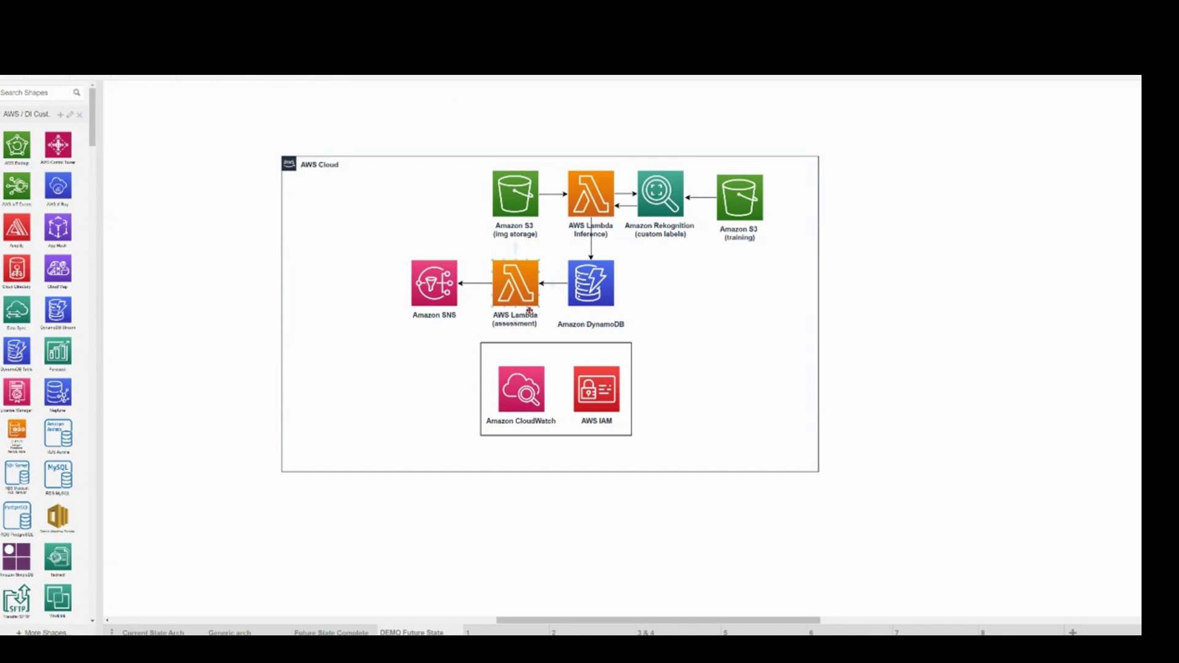
- Highlight the Amazon SNS icon, then review the 'A Possible issue detected at Turbine' alerts (broken, Confidence 100.0)
left_click(422, 296)
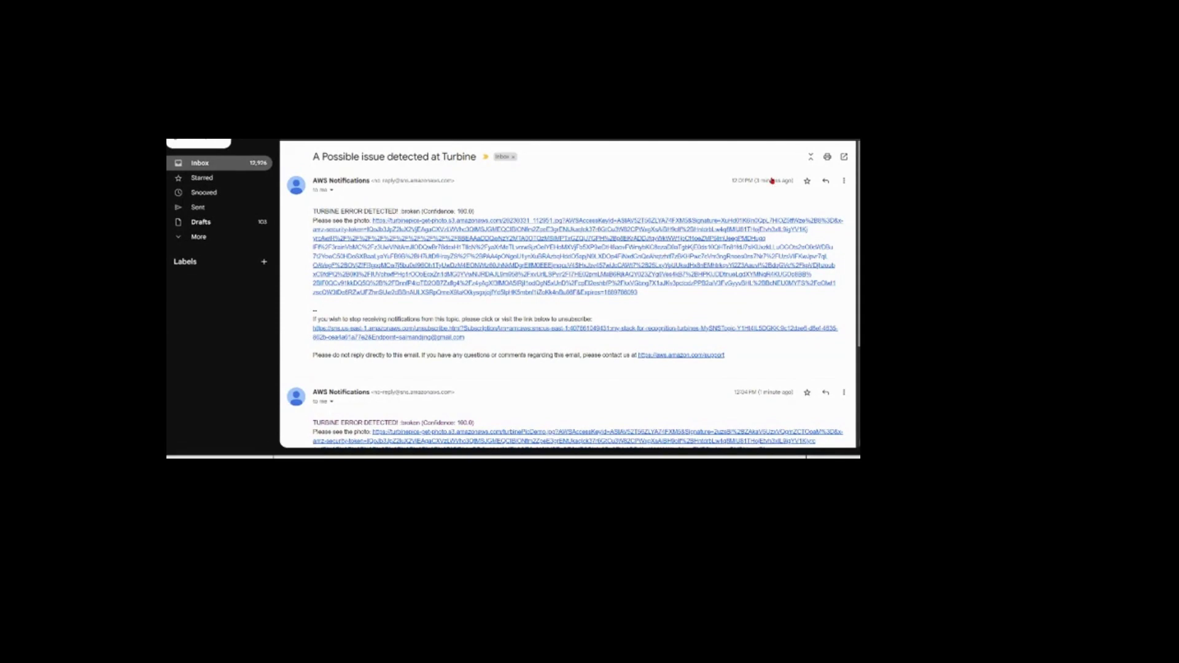
scroll(508, 158, "down", 3)
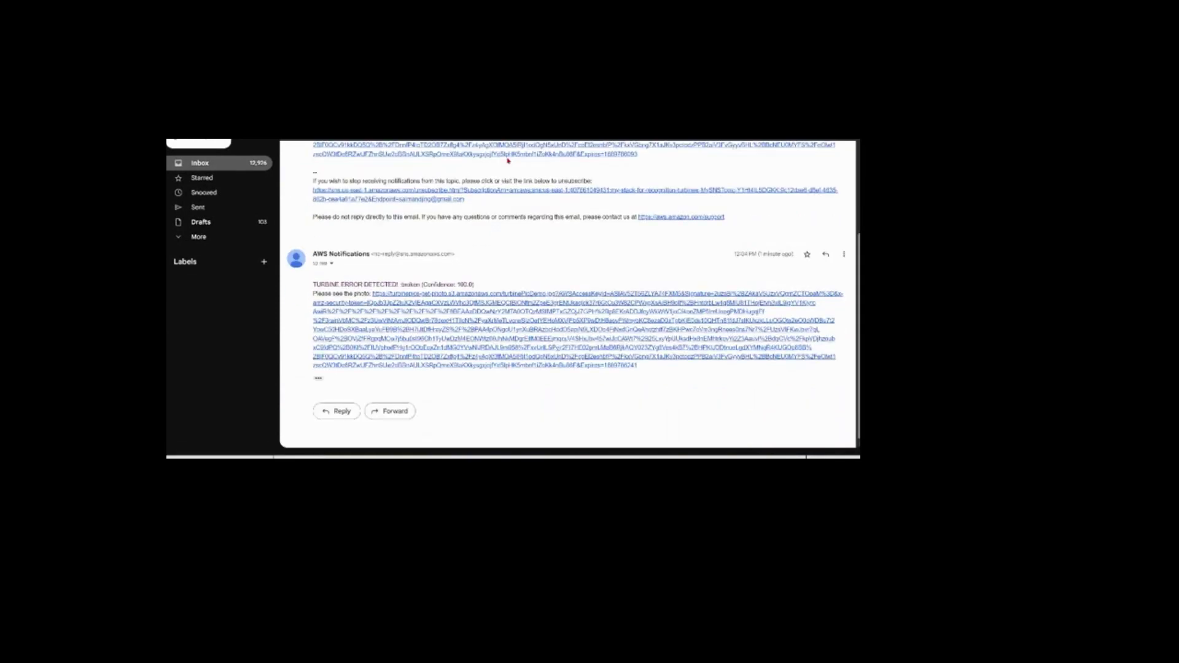